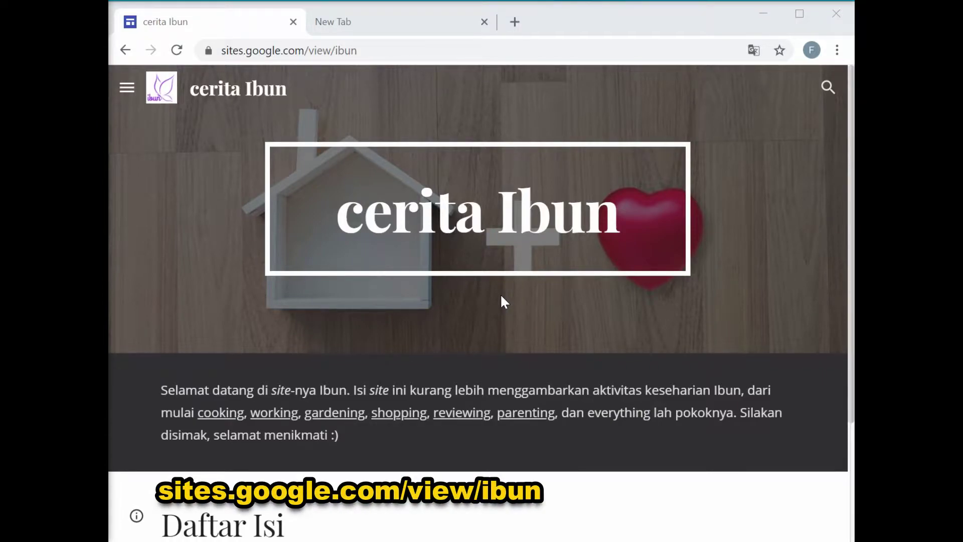
Open the article "Menyusun Anggaran Bulanan" from the site's Daftar Isi list
scroll(501, 294, down, 3)
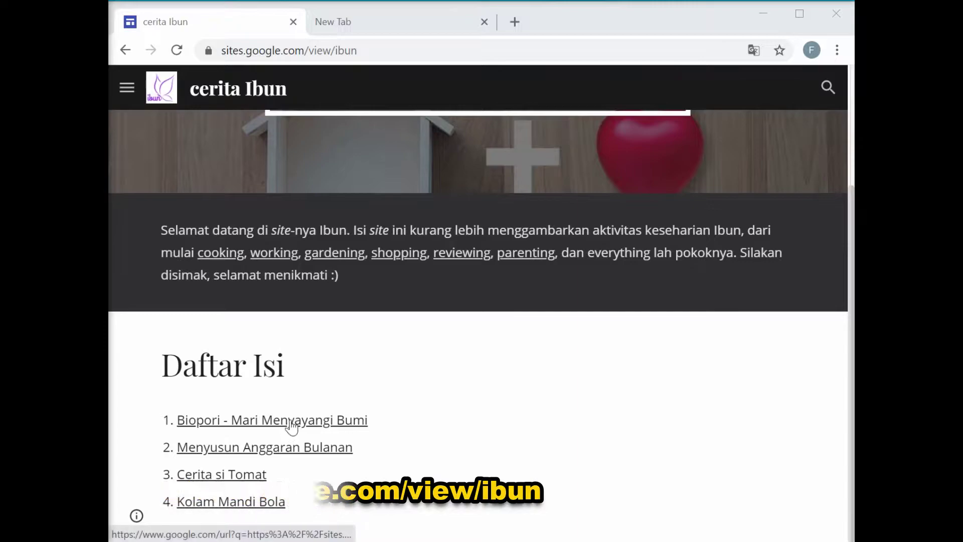
scroll(325, 350, up, 3)
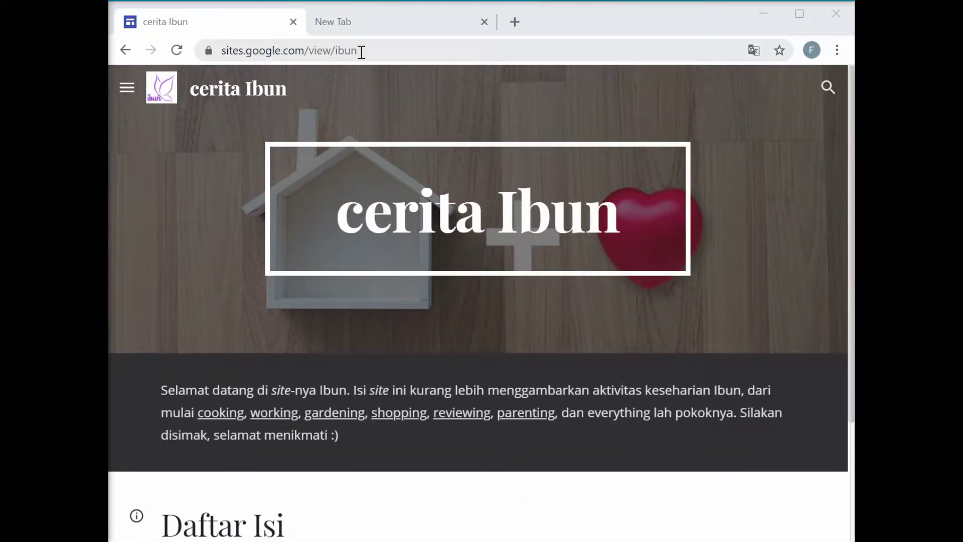
scroll(432, 333, down, 3)
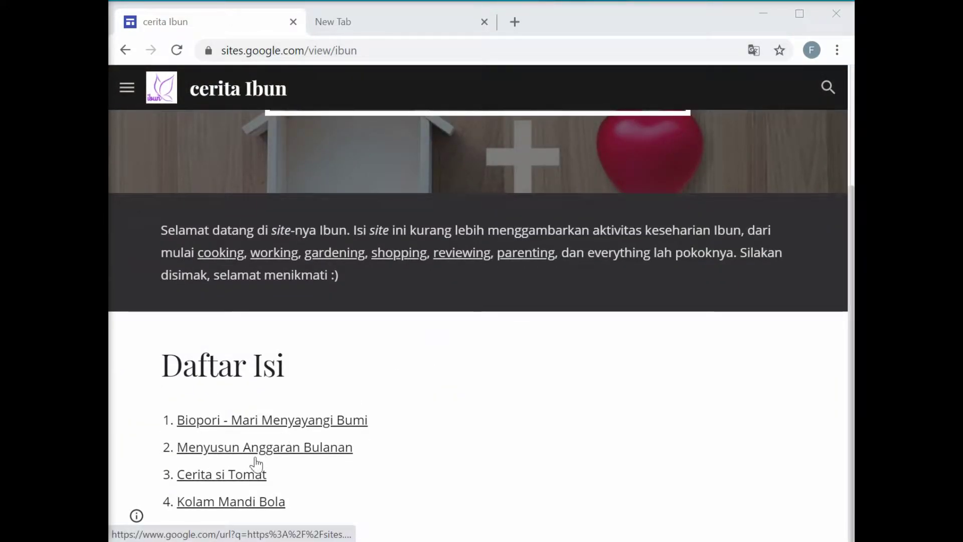
click(312, 449)
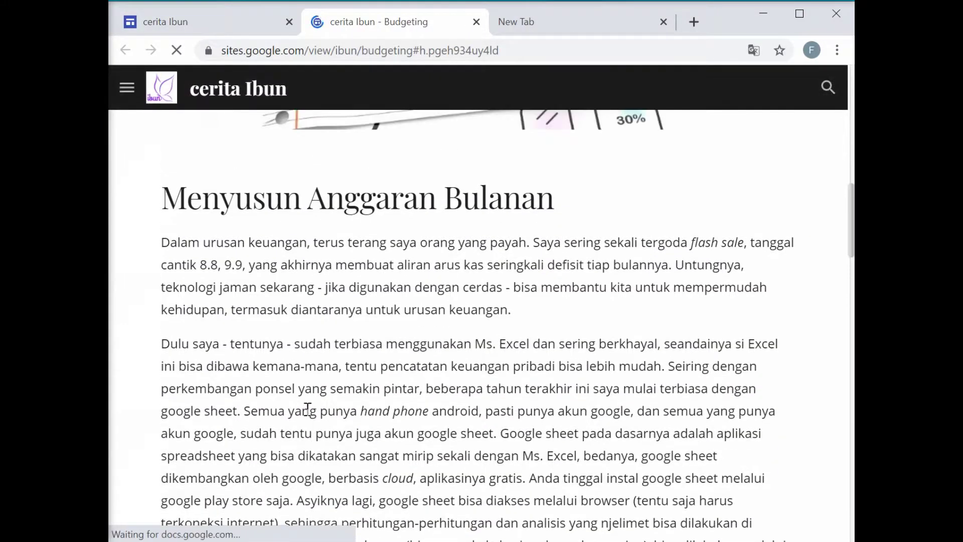
Go through the article's usage instructions and open the embedded Anggaran Bulanan spreadsheet in its own window
scroll(305, 364, down, 10)
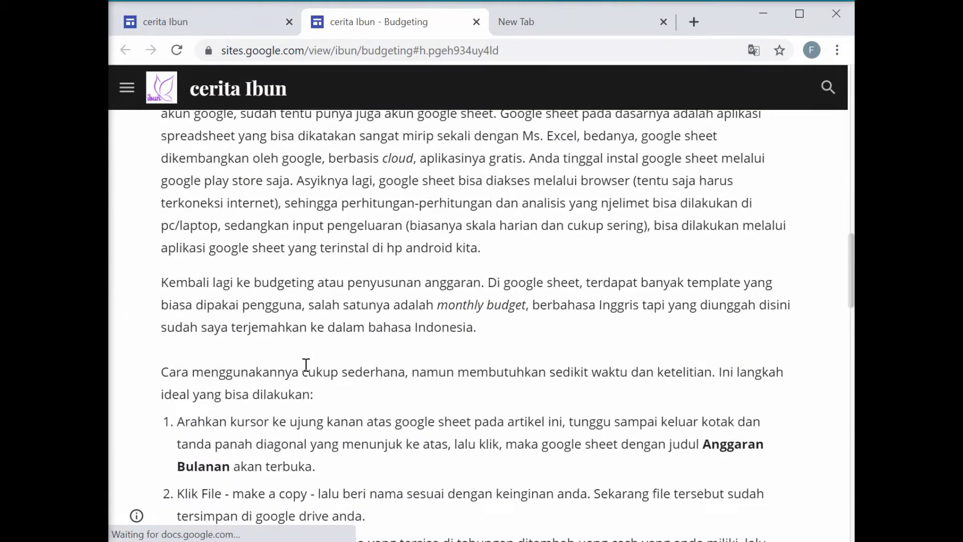
scroll(305, 365, down, 5)
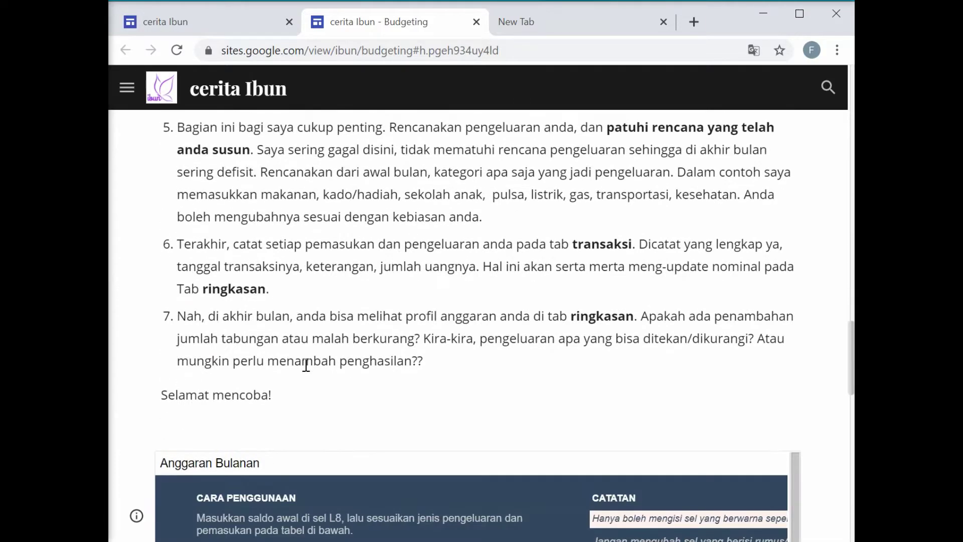
scroll(306, 365, down, 2)
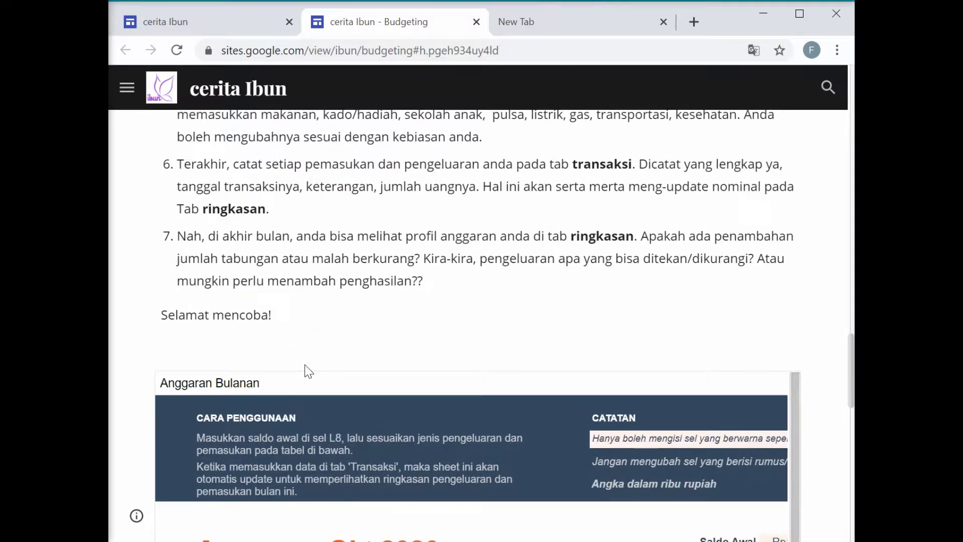
scroll(305, 365, up, 2)
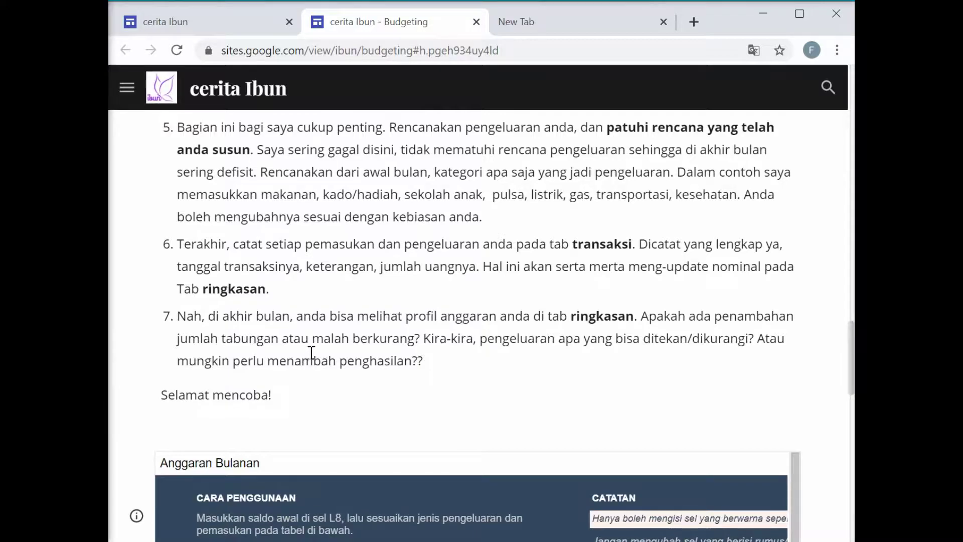
scroll(311, 353, down, 2)
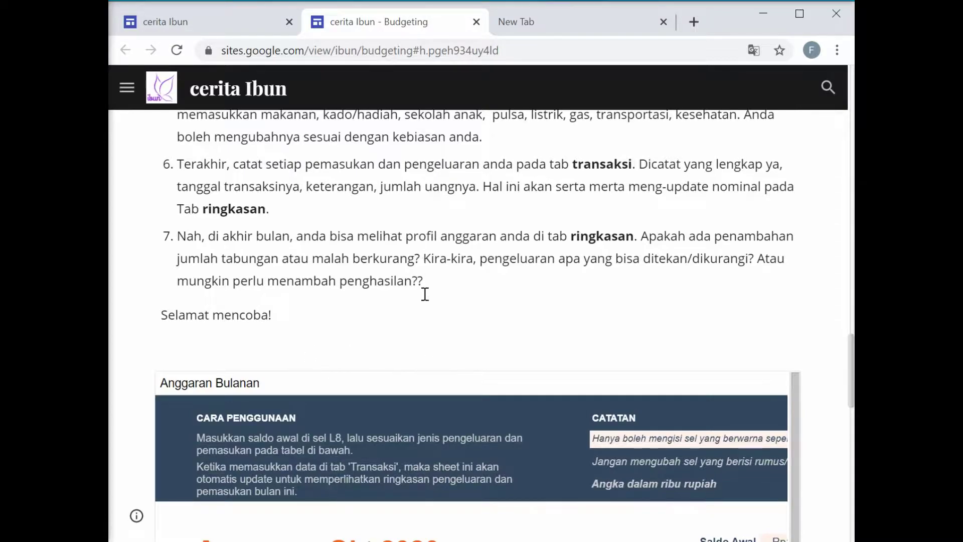
scroll(419, 257, down, 5)
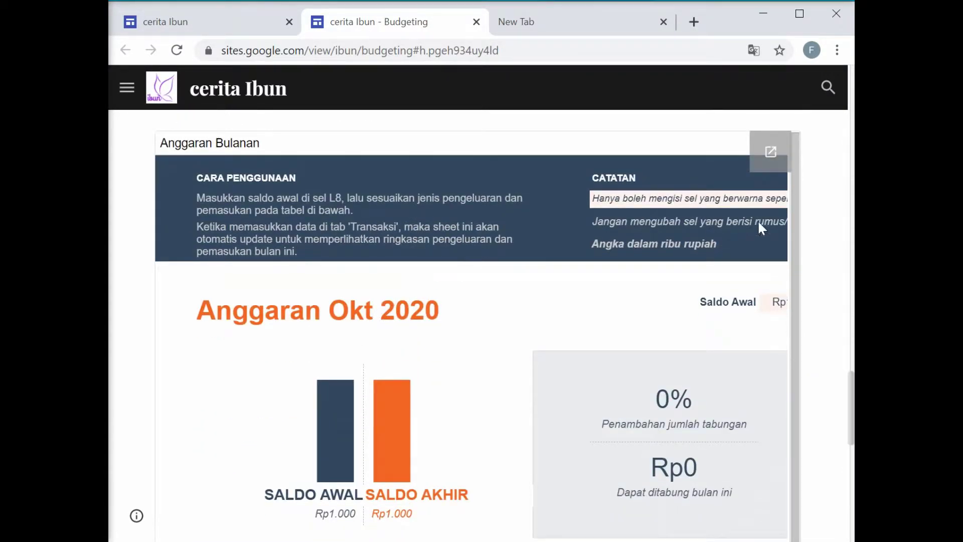
click(771, 152)
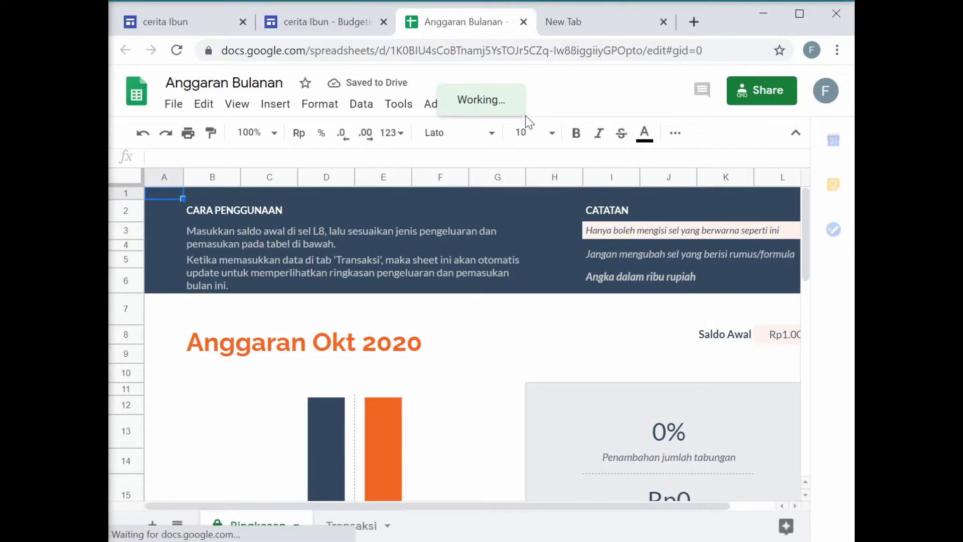
Make a copy of the spreadsheet in My Drive, named "Anggaran Bulanan Okt 2020" followed by the owner's name
click(172, 104)
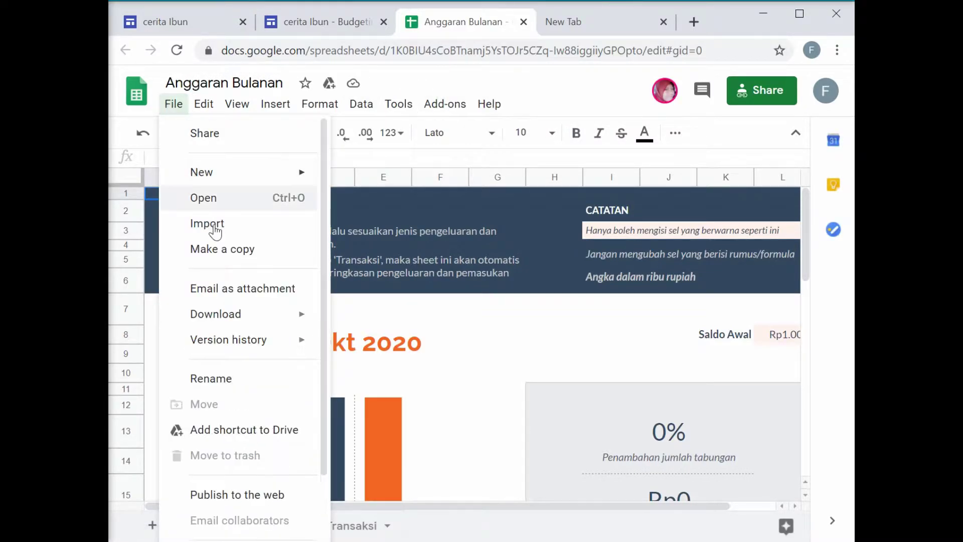
click(221, 249)
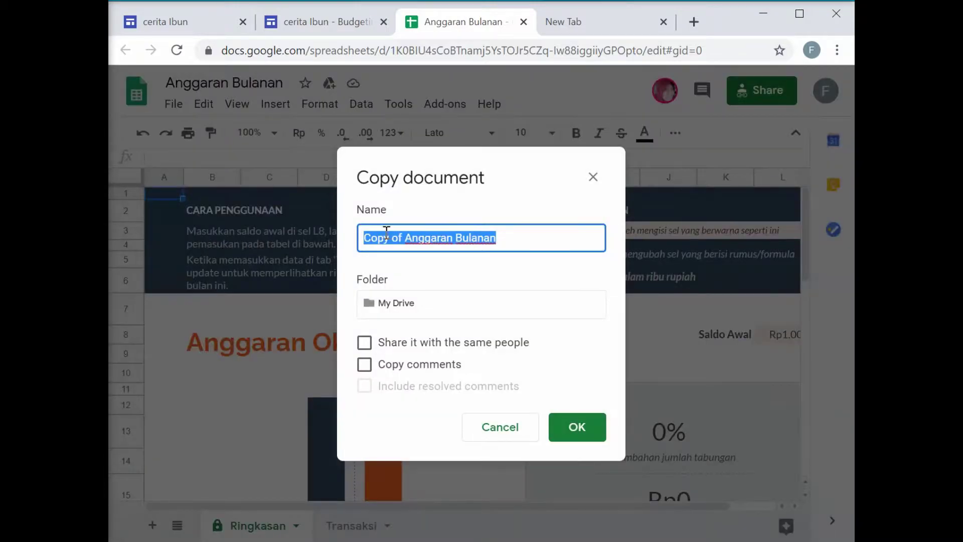
click(455, 240)
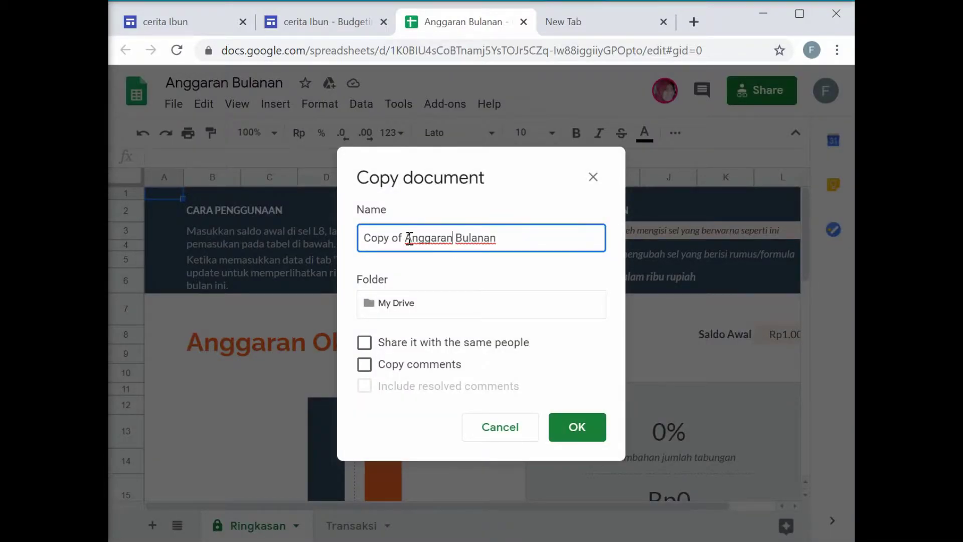
drag(404, 238, 296, 231)
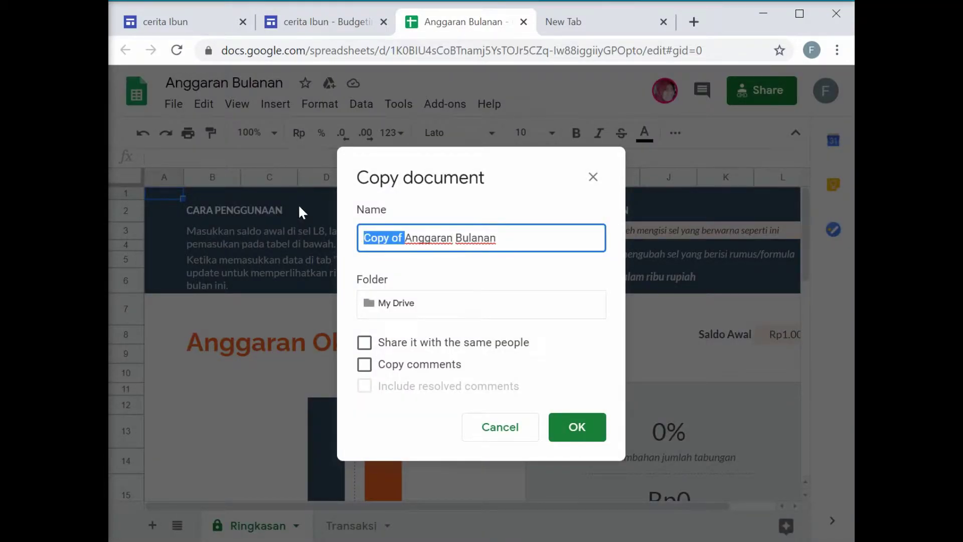
key(BackSpace)
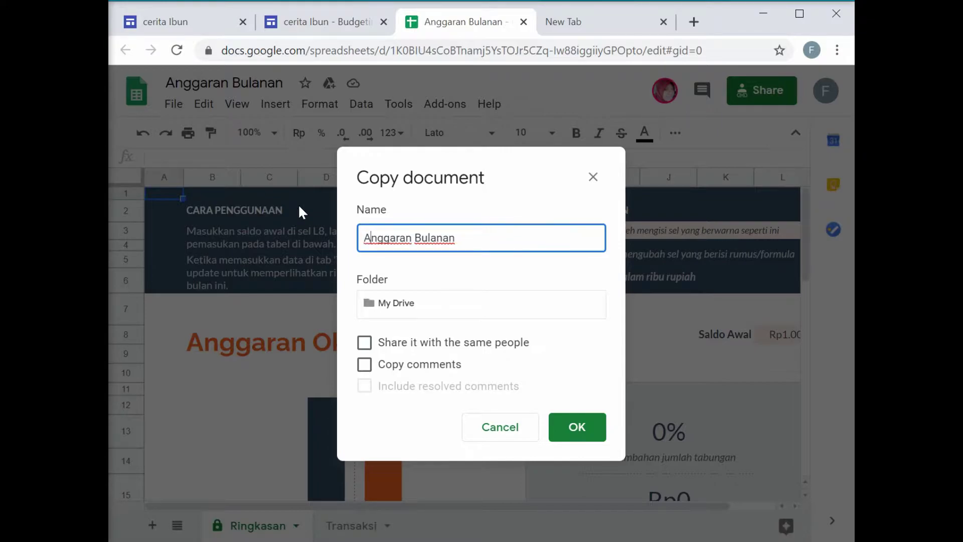
key(End)
text(Okt 2020 Rere)
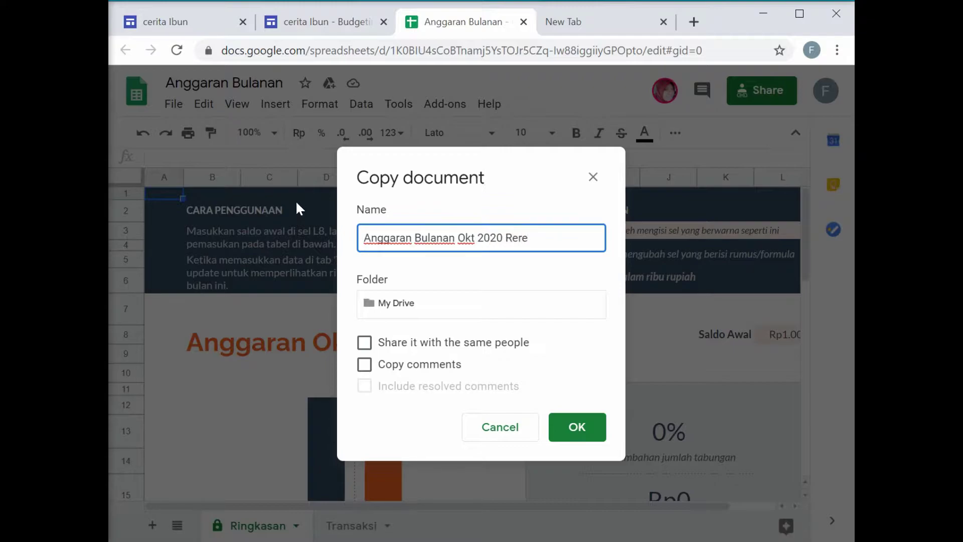
click(597, 428)
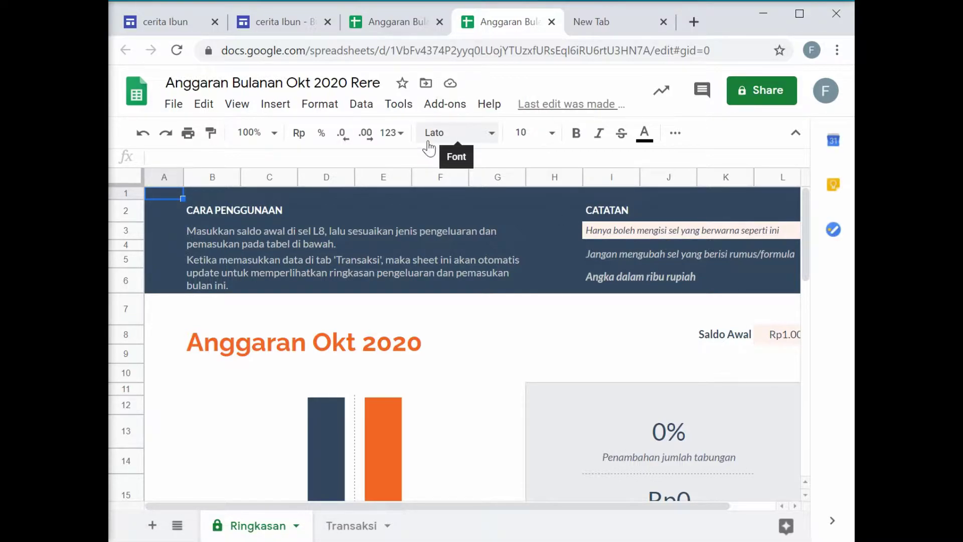
click(411, 21)
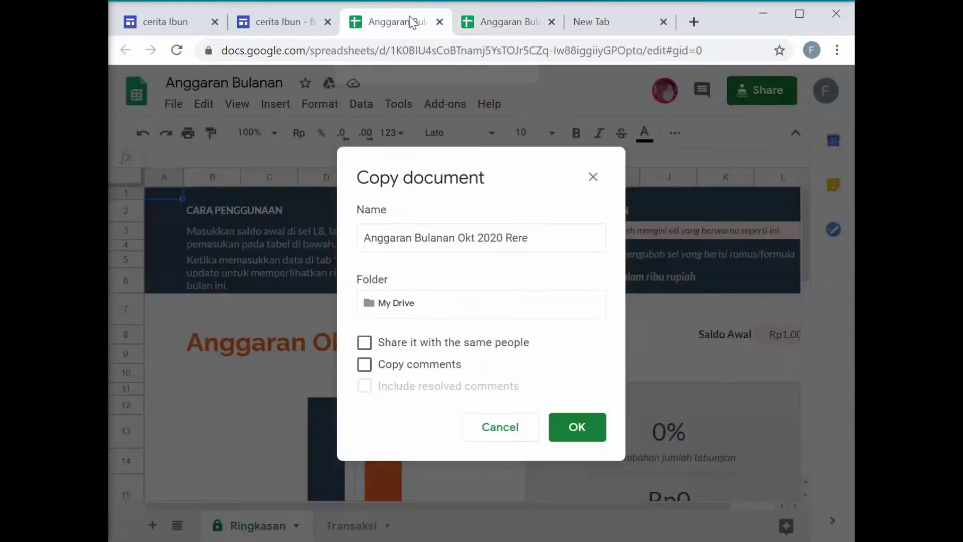
click(515, 23)
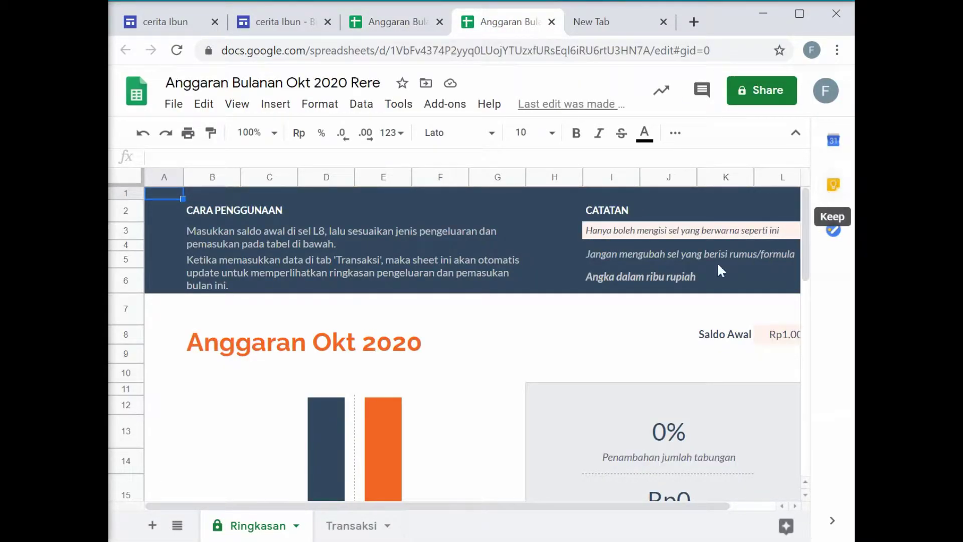
scroll(684, 295, down, 1)
scroll(684, 296, up, 1)
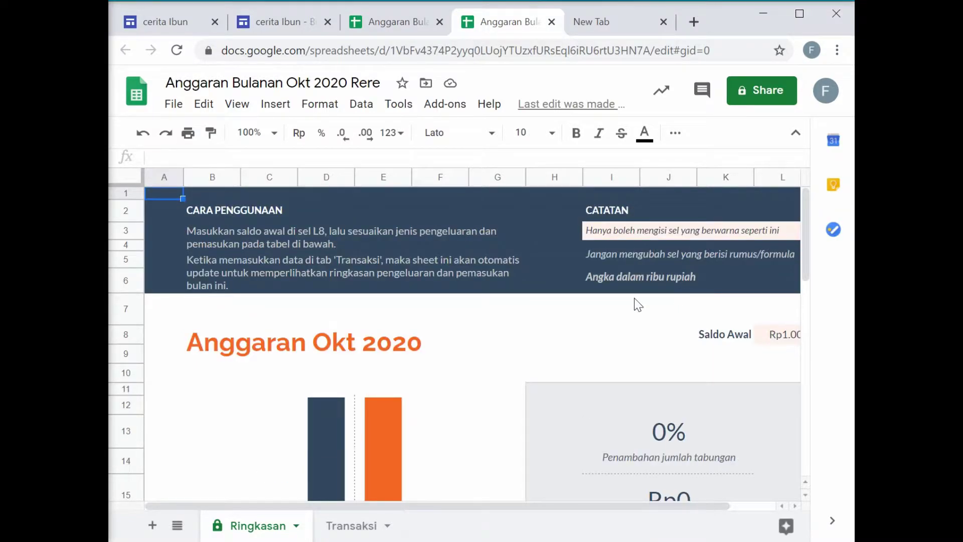
Enter 1000 as the Saldo Awal in cell L8 of the Ringkasan sheet
drag(640, 506, 716, 506)
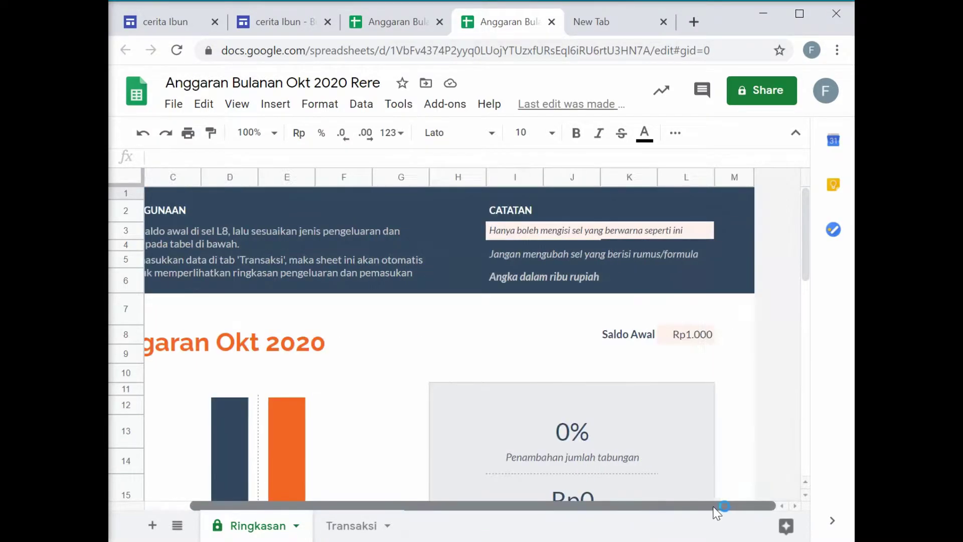
click(697, 339)
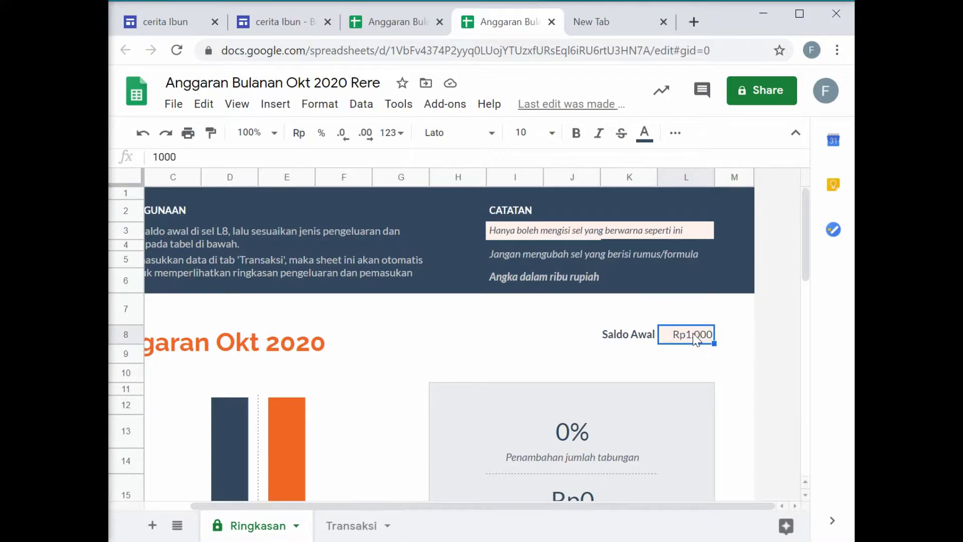
click(624, 360)
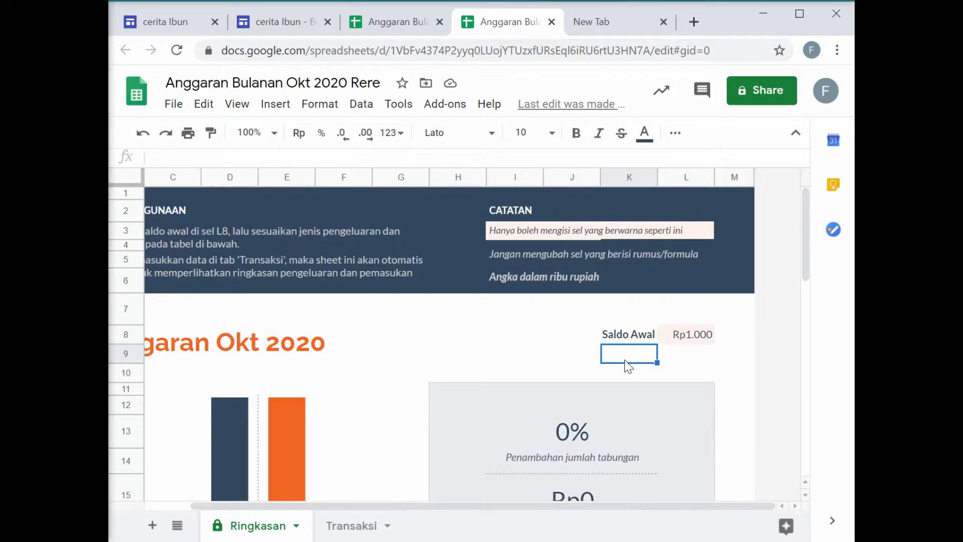
click(686, 344)
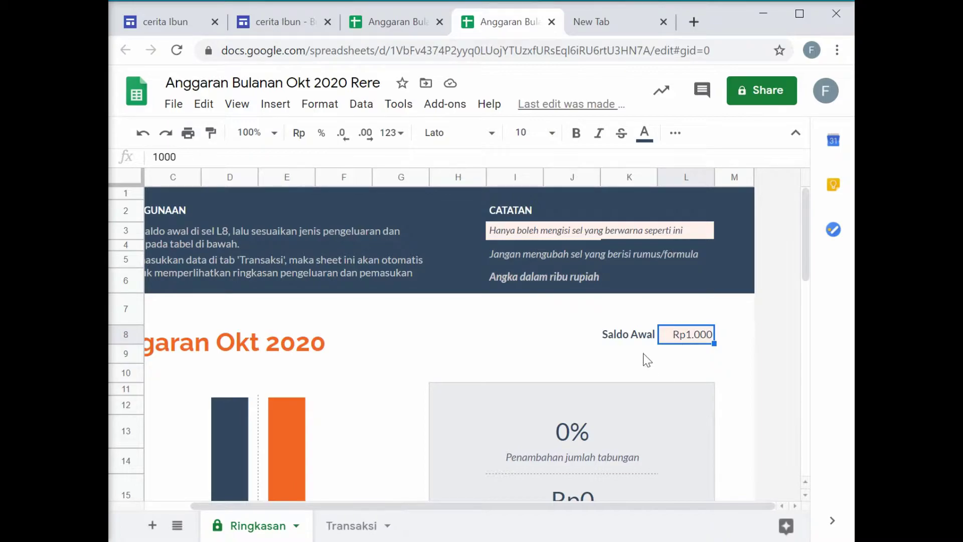
click(640, 357)
click(702, 335)
click(676, 370)
click(699, 344)
text(1000)
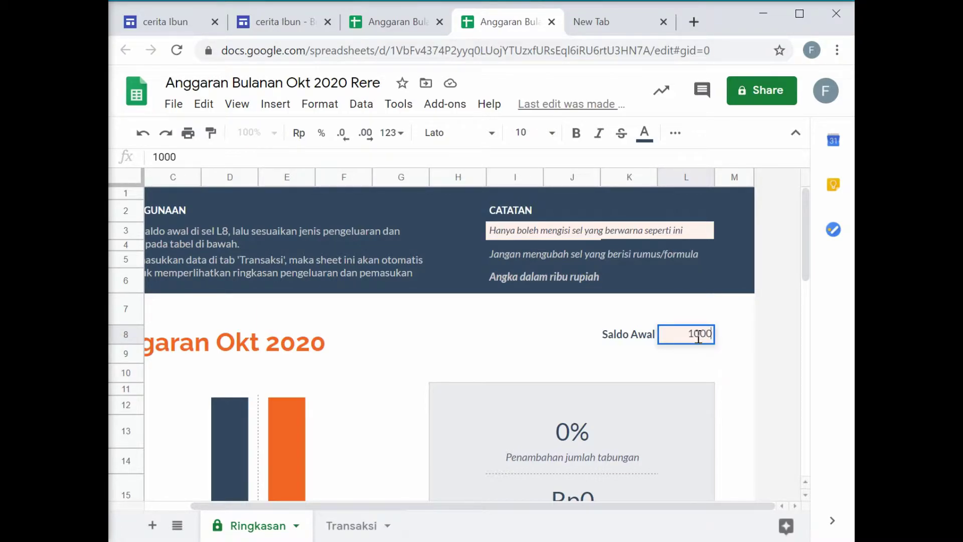
key(Return)
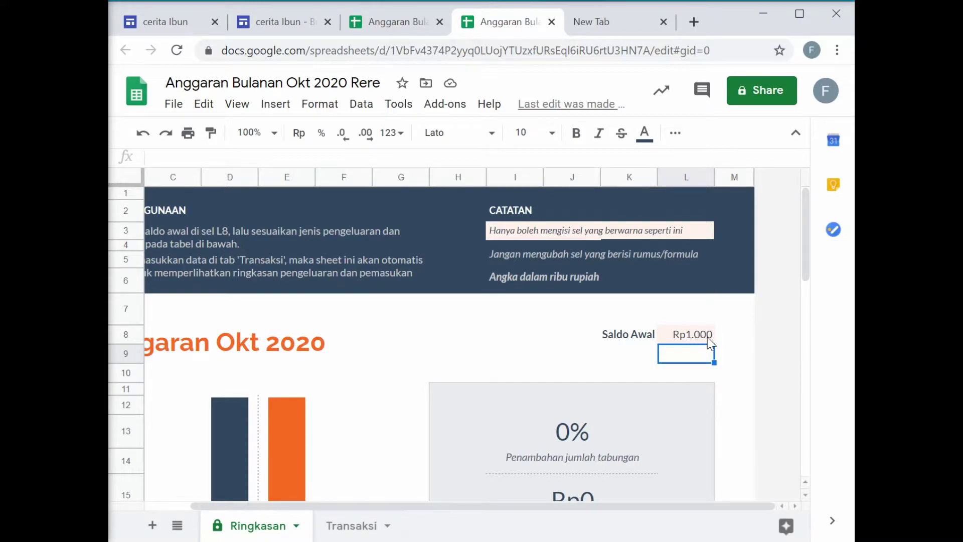
Set the planned (Rencana) amount for Laba Penjualan in the Pemasukan table to 100
drag(576, 506, 477, 492)
scroll(477, 486, down, 7)
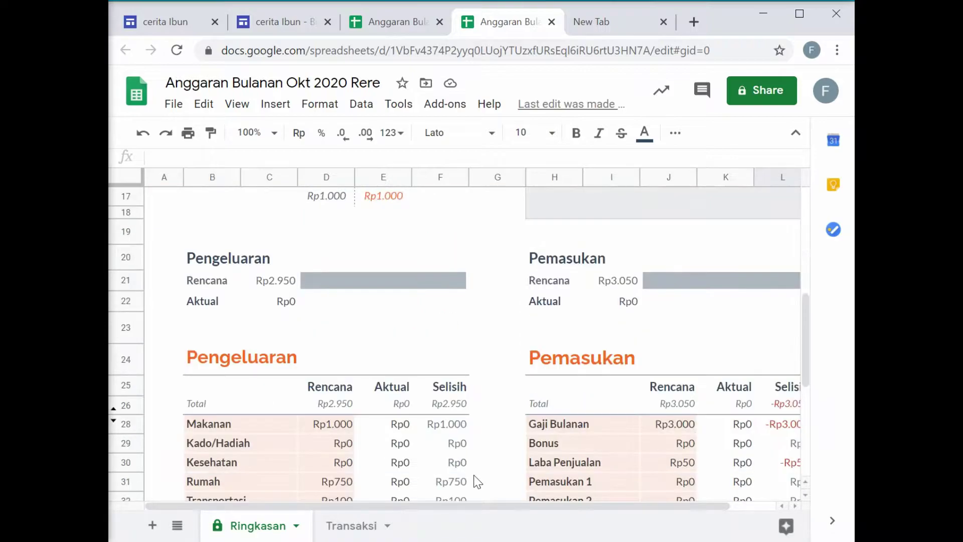
scroll(477, 483, down, 3)
drag(461, 507, 541, 506)
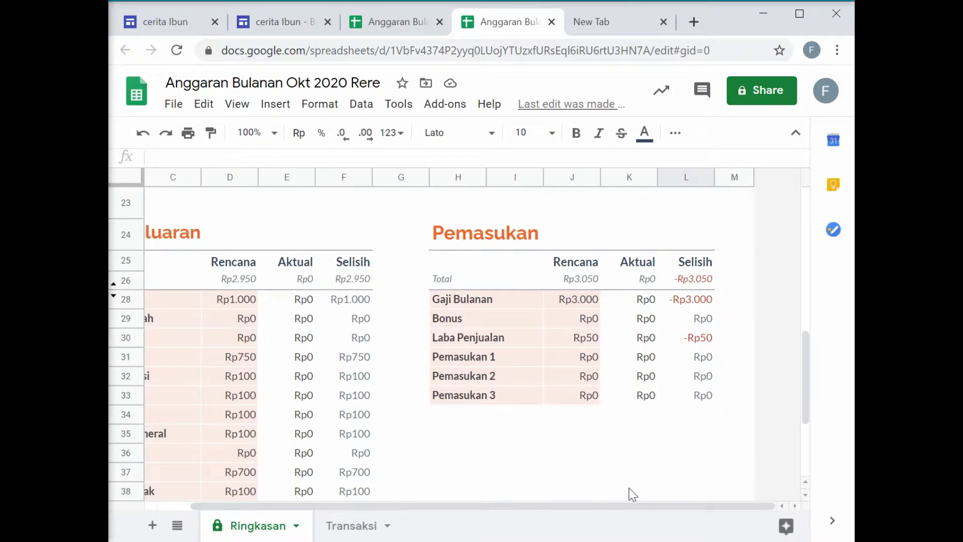
click(574, 305)
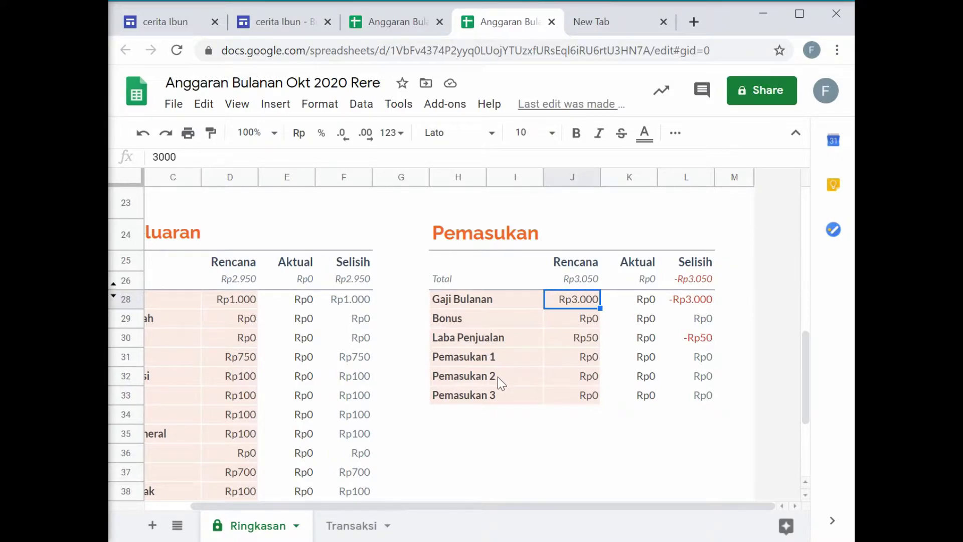
scroll(498, 378, up, 2)
click(471, 385)
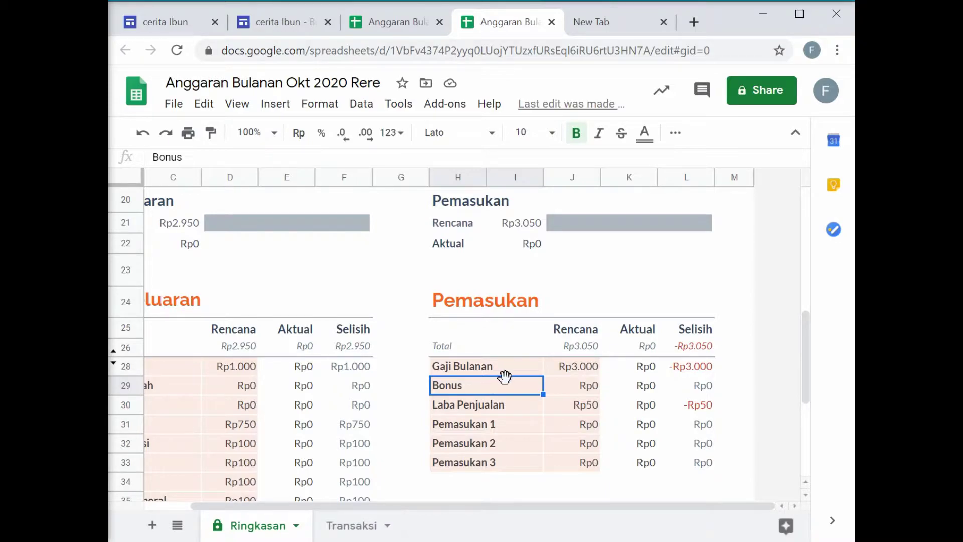
click(587, 412)
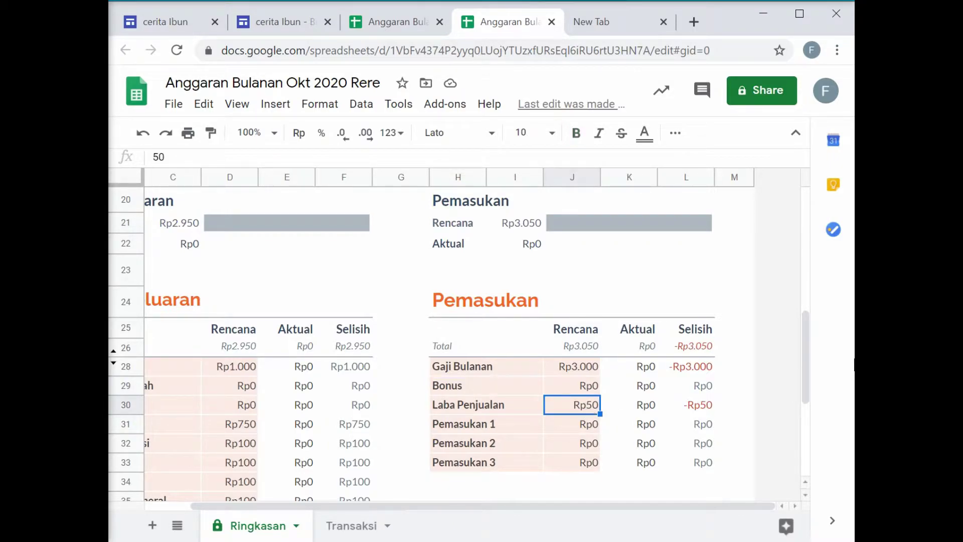
text(100)
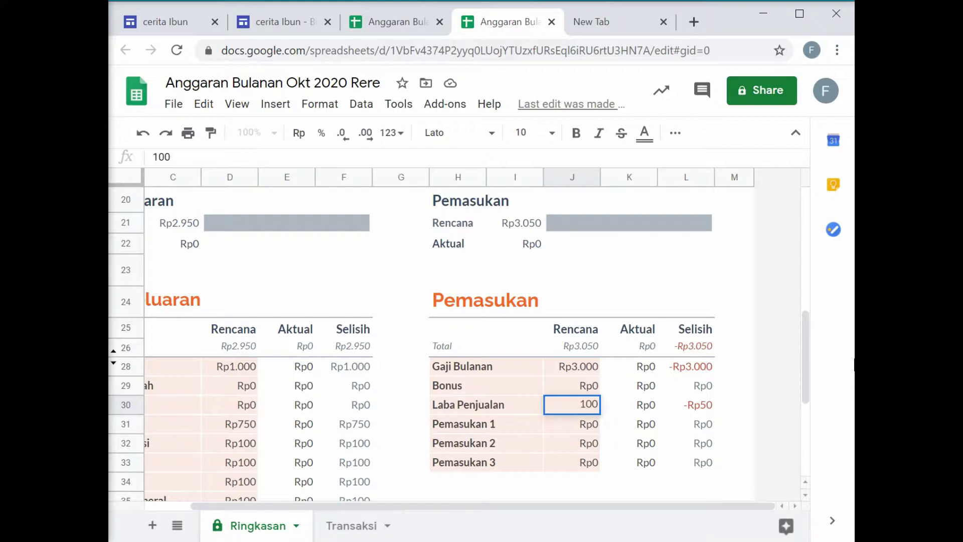
click(585, 443)
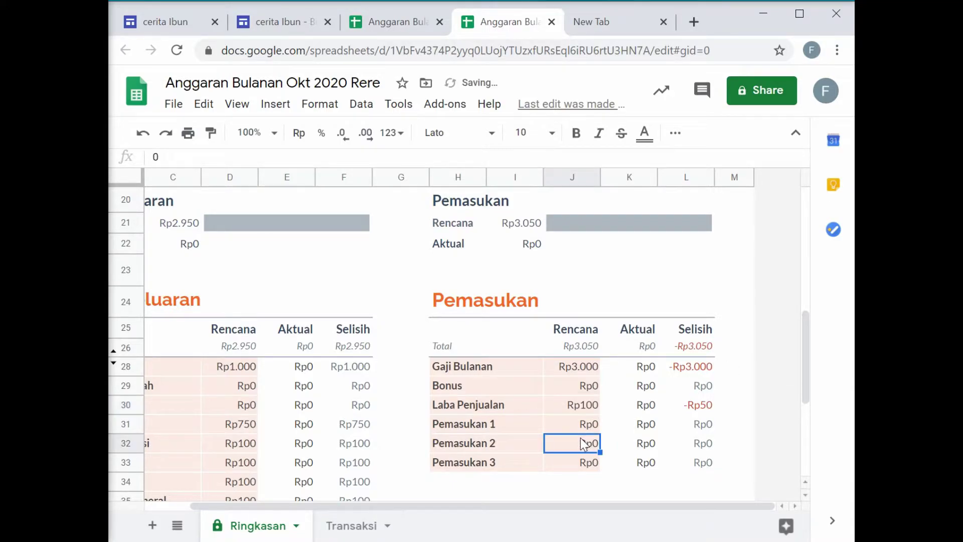
click(582, 391)
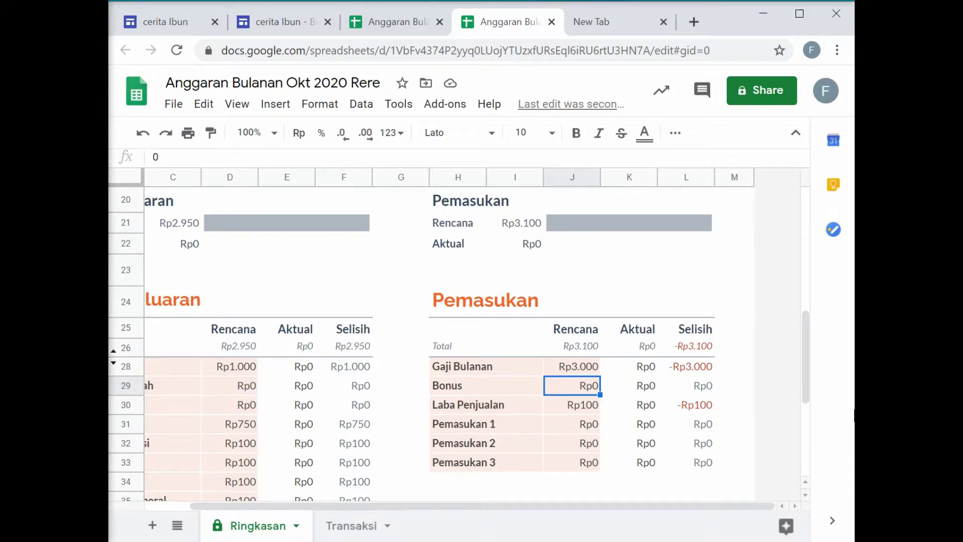
In the Pemasukan table, set the planned Bonus to 25 and rename Pemasukan 1 as Gaji Ayah with a planned amount of 3000
text(25)
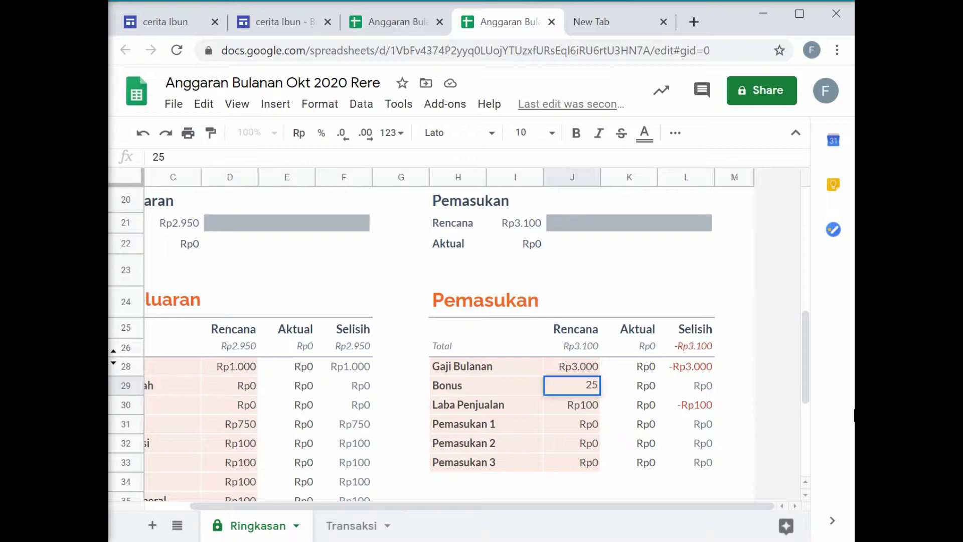
key(Return)
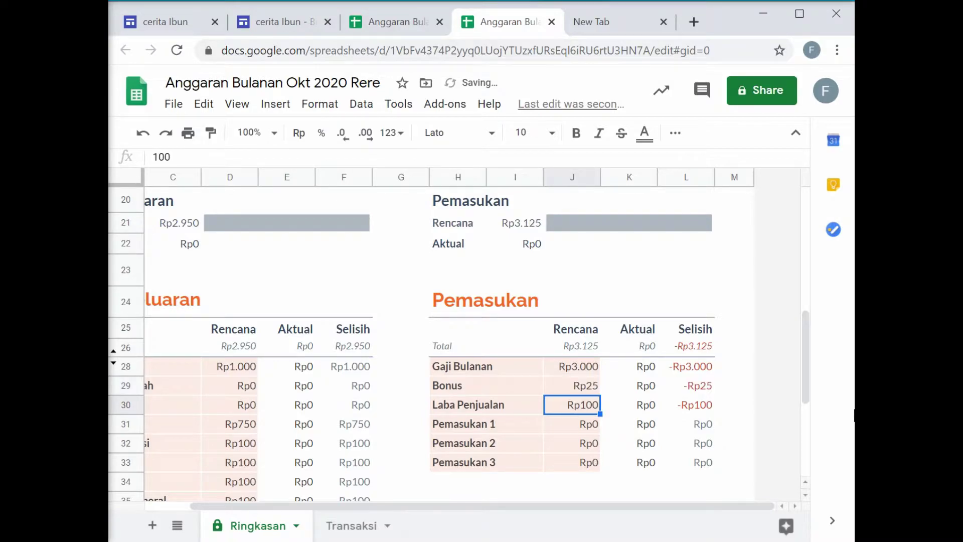
click(461, 424)
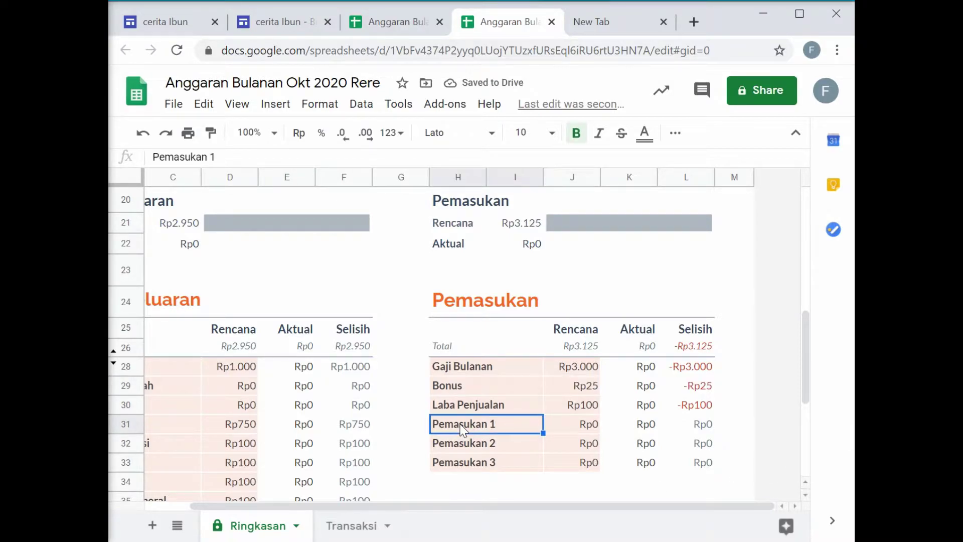
text(Gaji Ayah)
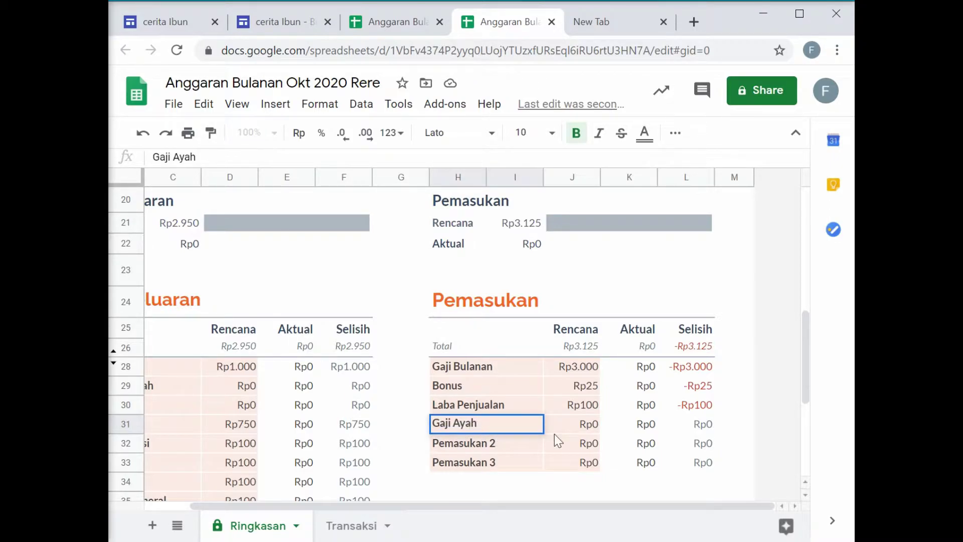
click(580, 426)
text(3000)
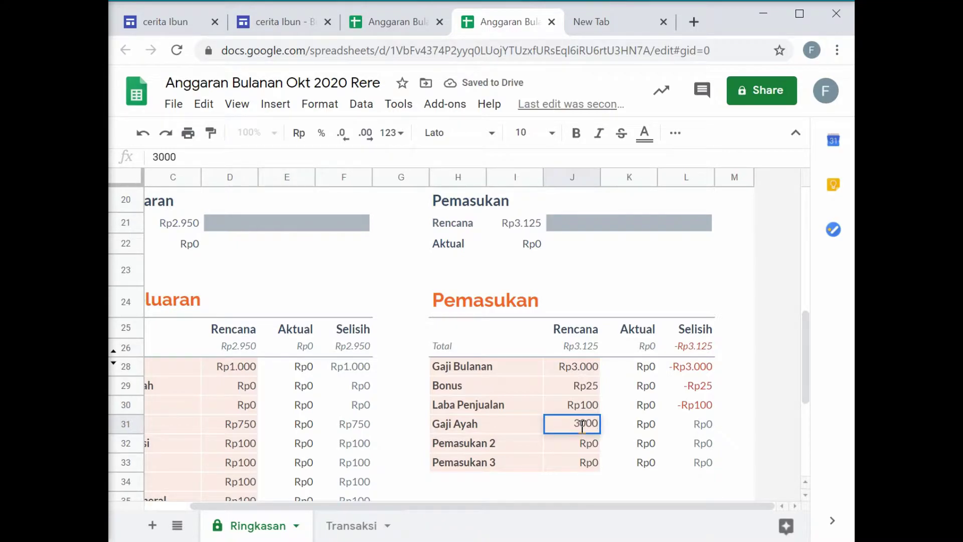
key(Return)
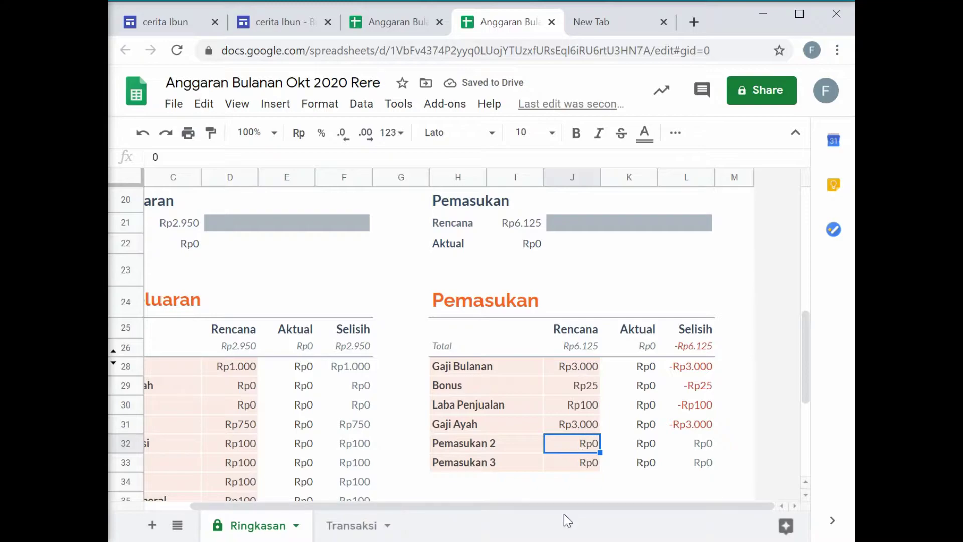
Examine the expense categories and their planned (Rencana) amounts in the Pengeluaran table
drag(570, 510, 462, 514)
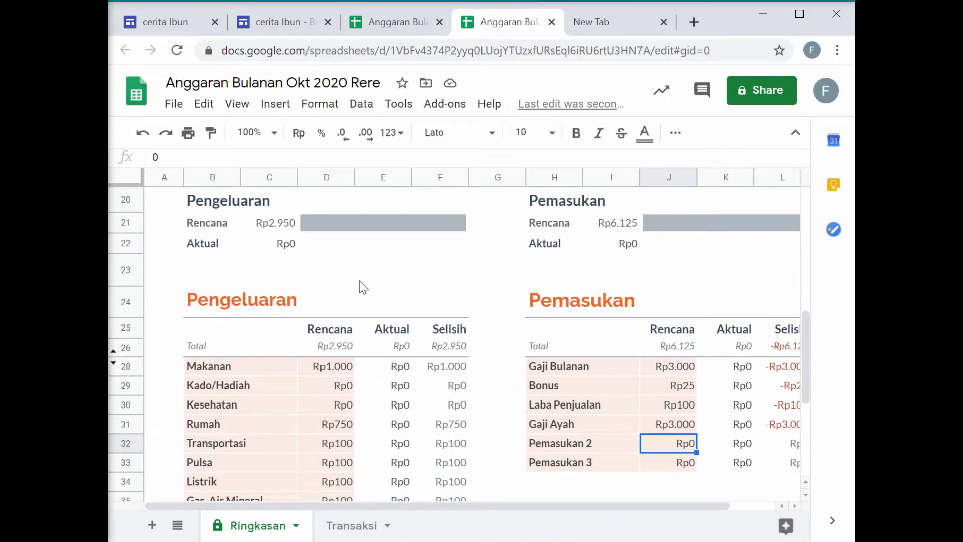
click(329, 367)
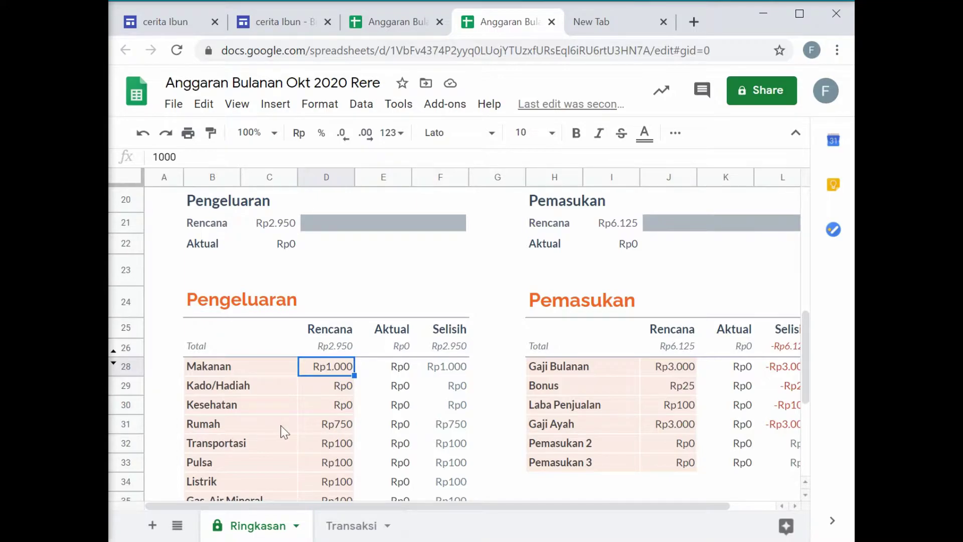
click(332, 430)
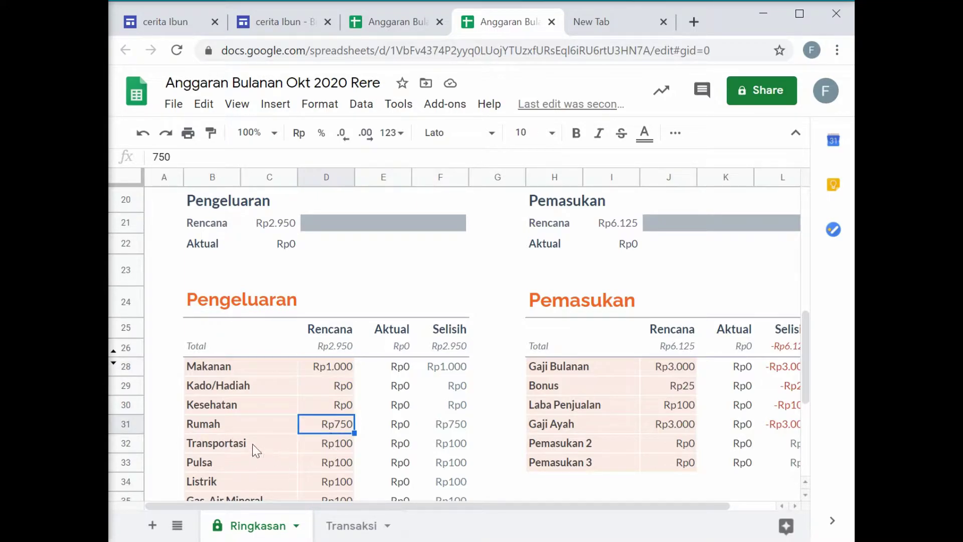
click(340, 449)
click(341, 467)
scroll(362, 464, down, 1)
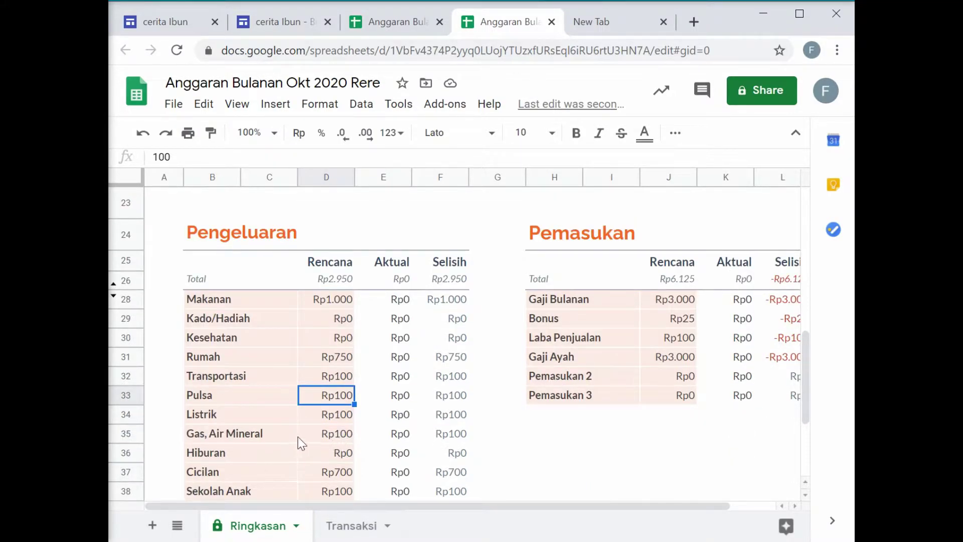
click(325, 471)
click(211, 357)
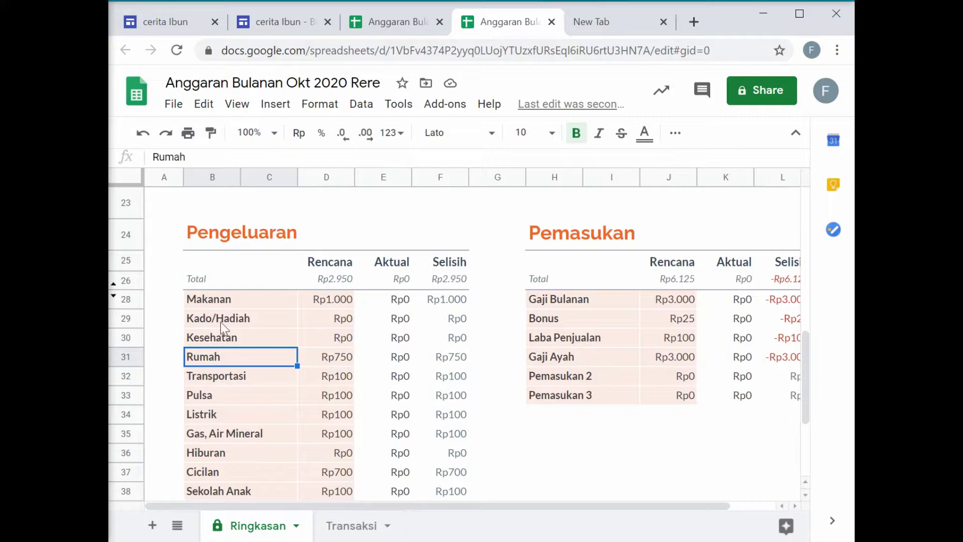
Set the planned (Rencana) amount for Makanan in the Pengeluaran table to 1500
click(332, 304)
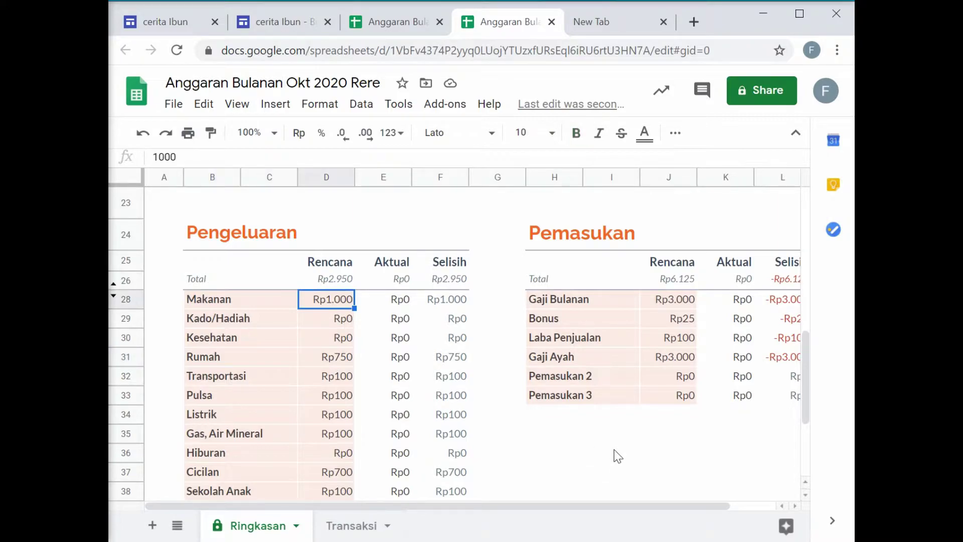
text(2)
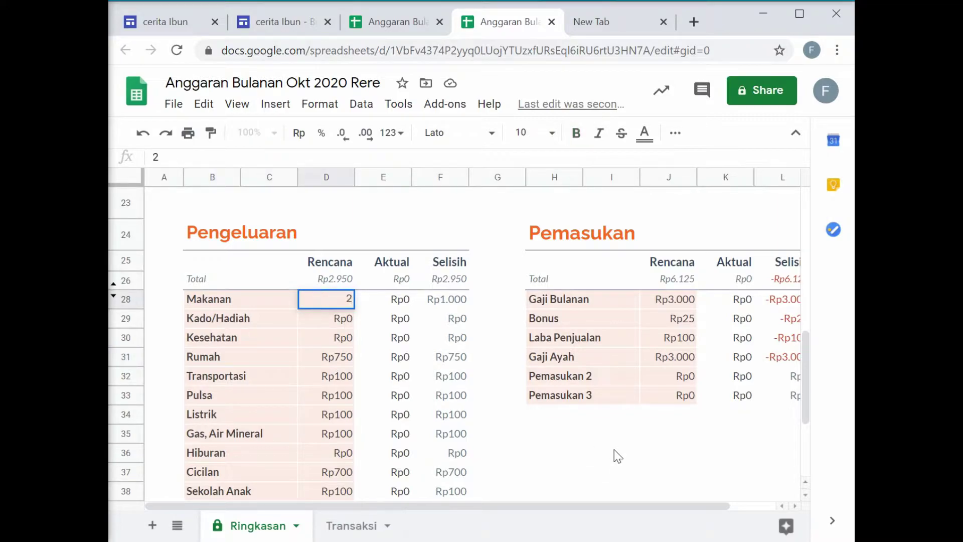
key(BackSpace)
text(1500)
key(Return)
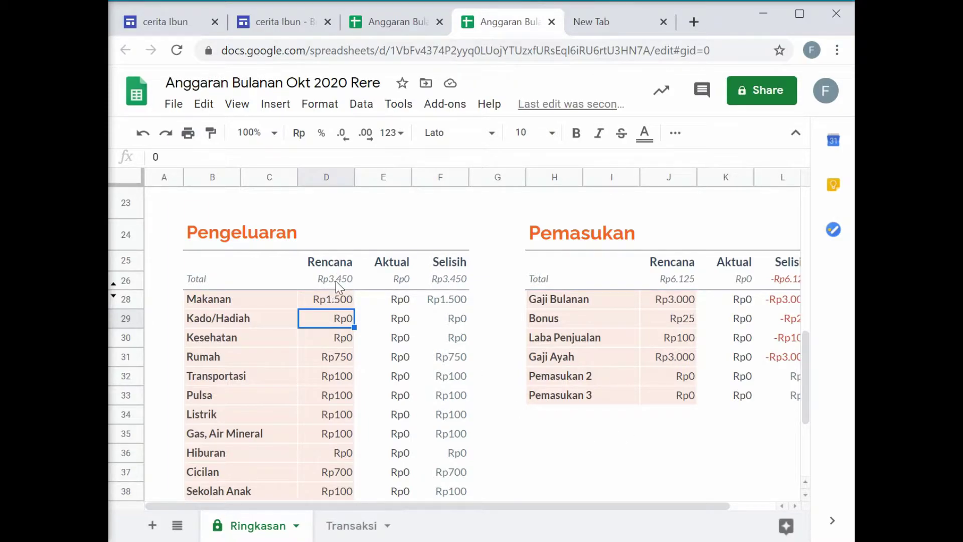
Check the Rencana totals of the Pengeluaran and Pemasukan tables and the balance summary on the Ringkasan sheet
click(336, 280)
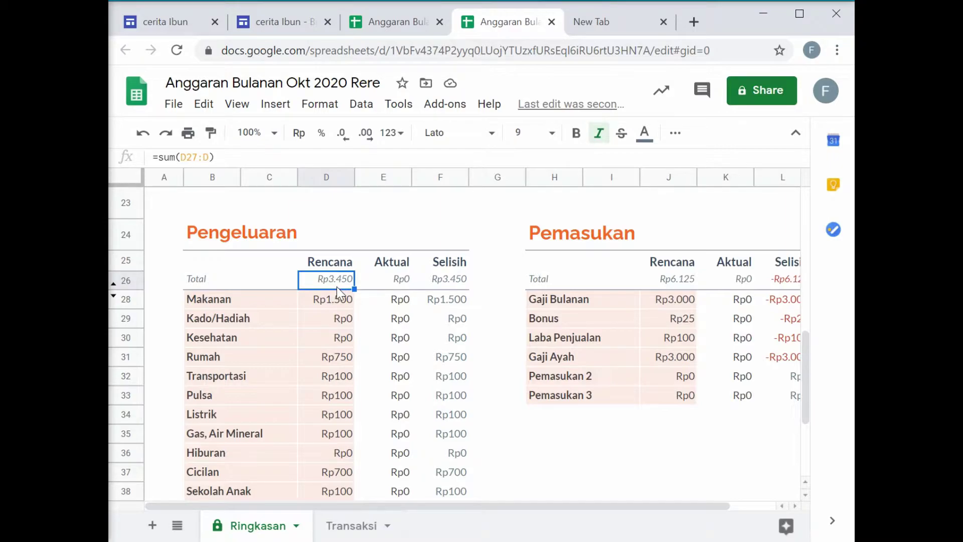
click(672, 282)
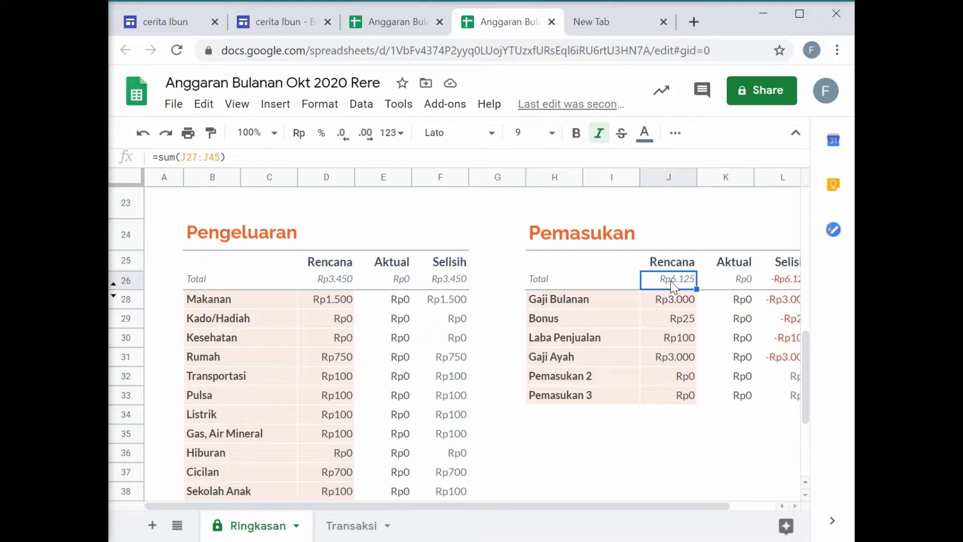
click(675, 325)
click(673, 337)
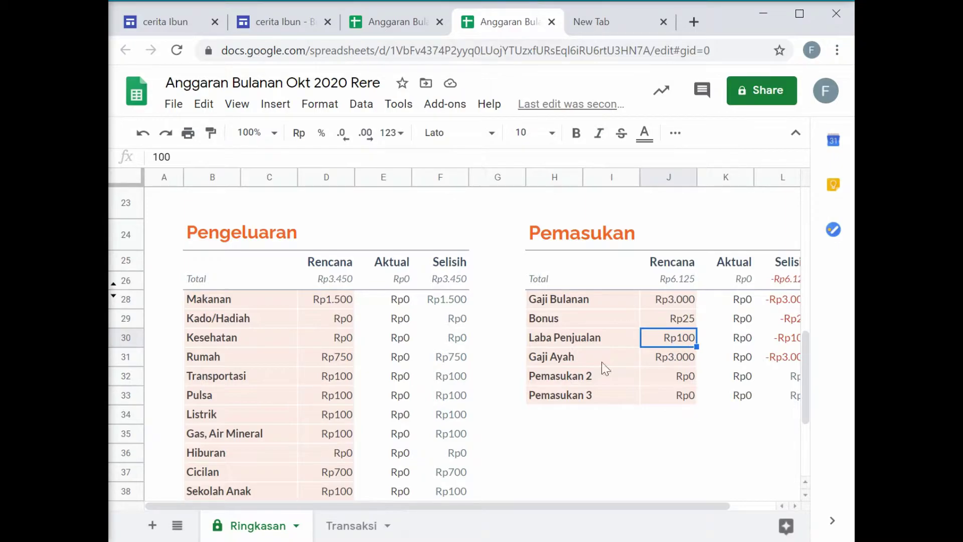
scroll(461, 390, up, 3)
scroll(458, 389, up, 3)
scroll(458, 390, down, 4)
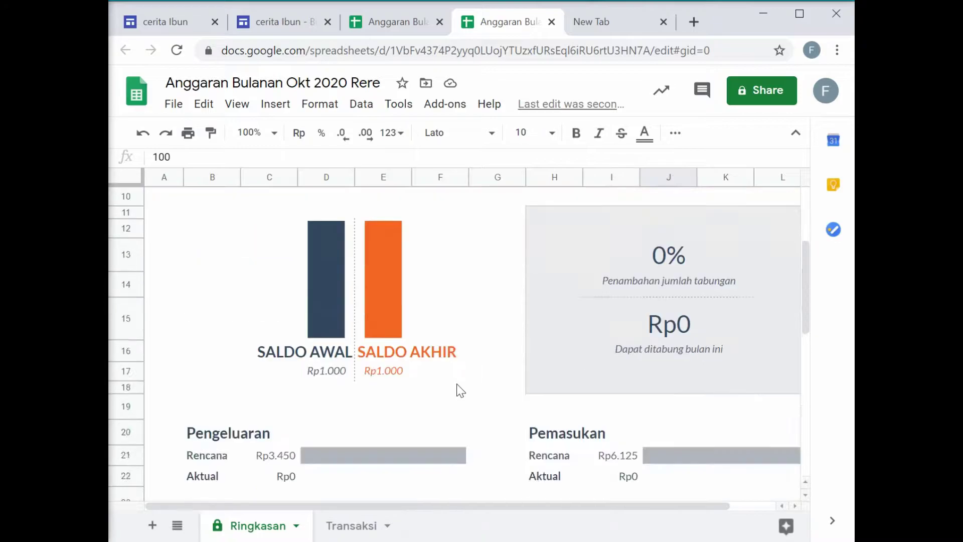
On the Transaksi sheet, record 1 October income with Jumlah 3000, Keterangan "gaji" and Kategori Gaji Bulanan
click(350, 527)
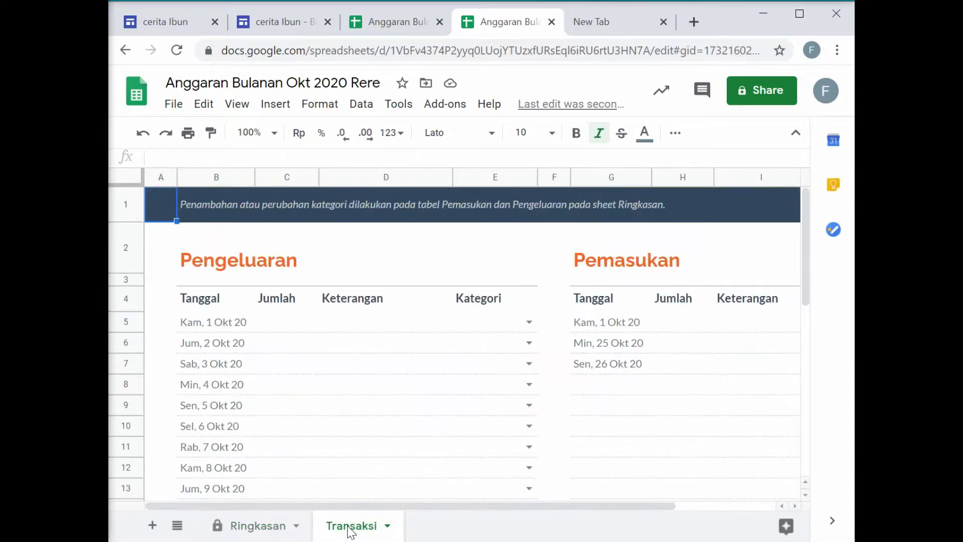
click(230, 327)
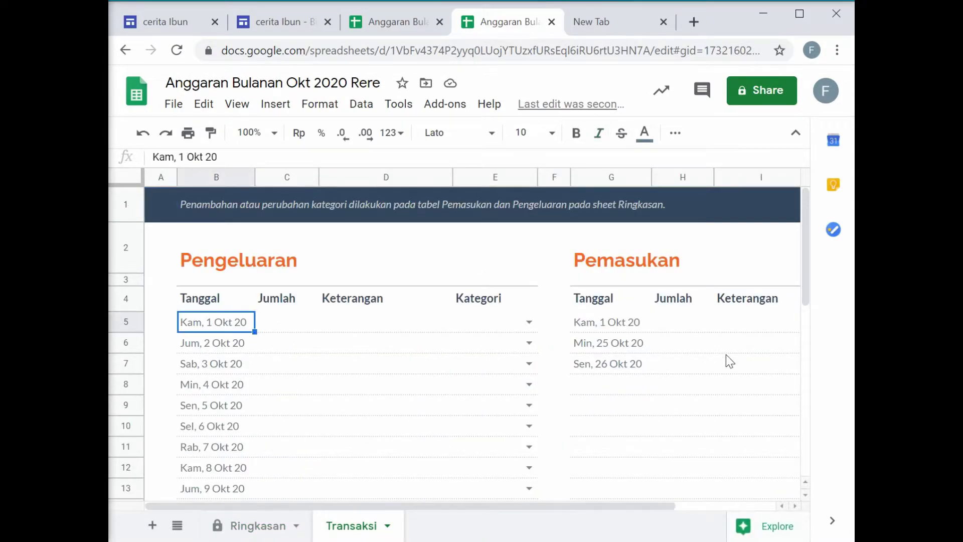
click(635, 322)
click(678, 325)
text(3000)
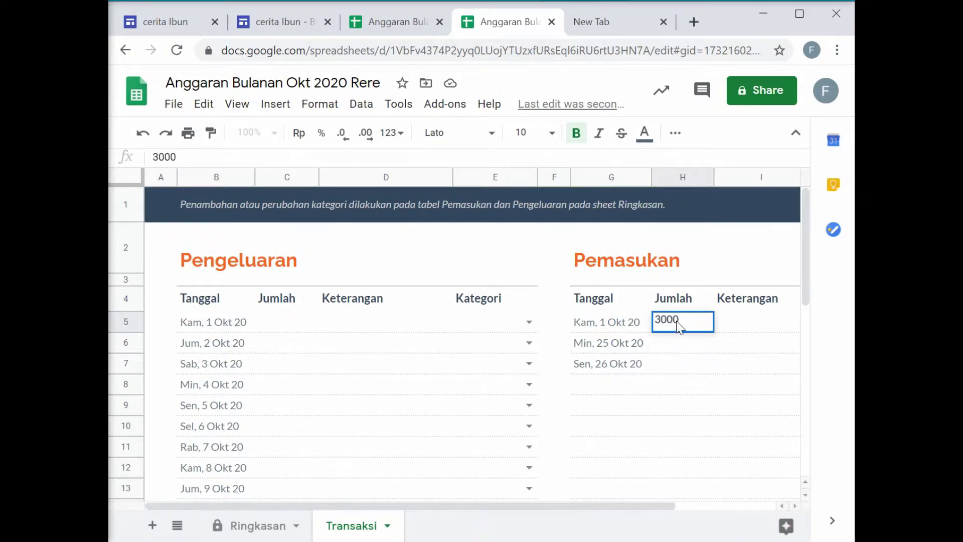
key(Tab)
text(gaji)
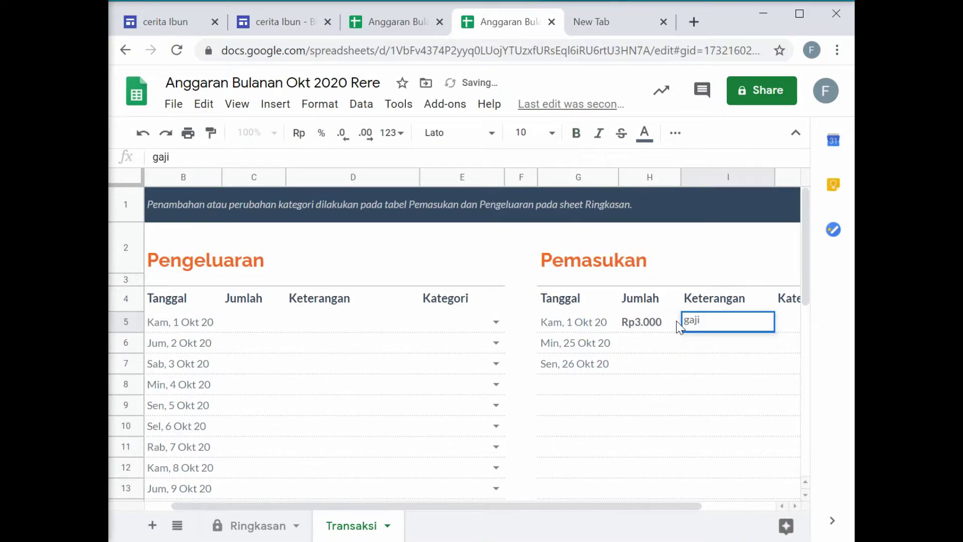
key(Tab)
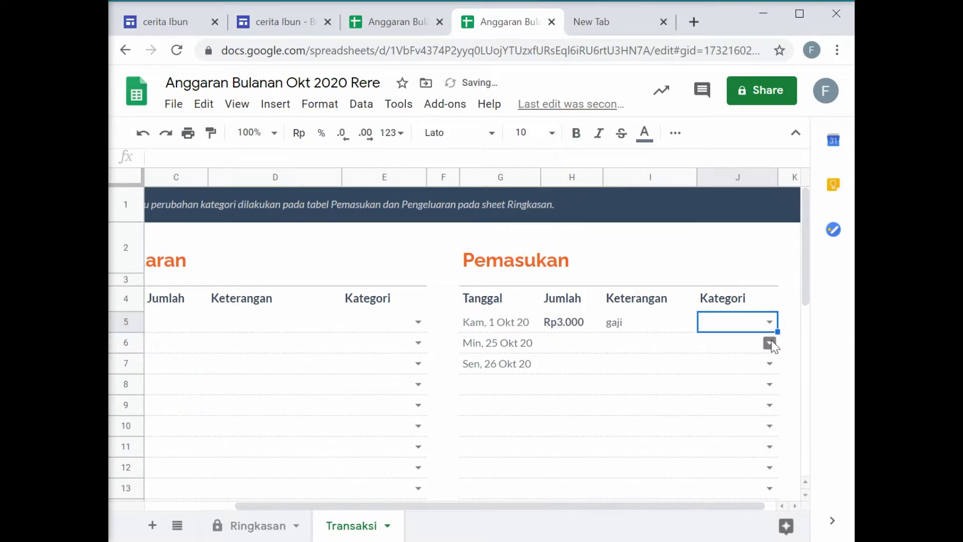
click(770, 321)
click(756, 344)
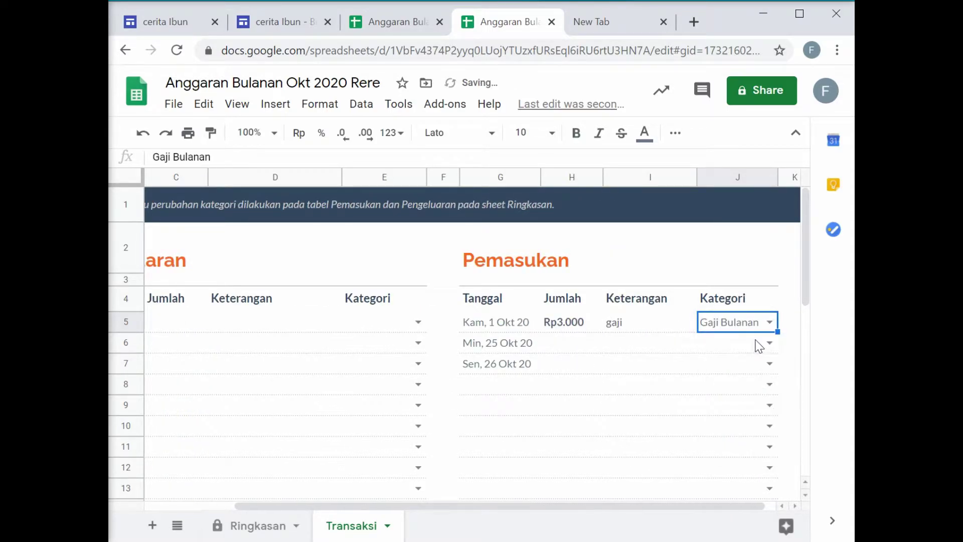
Copy the Kam, 1 Okt 20 date from the first Pemasukan row into the second row's Tanggal cell
click(507, 331)
key(ctrl+c)
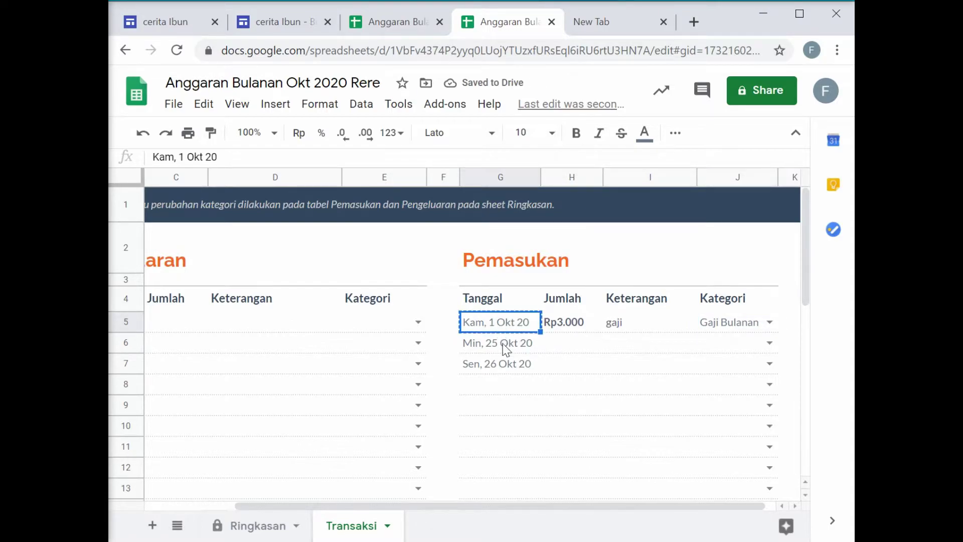
click(505, 347)
key(ctrl+v)
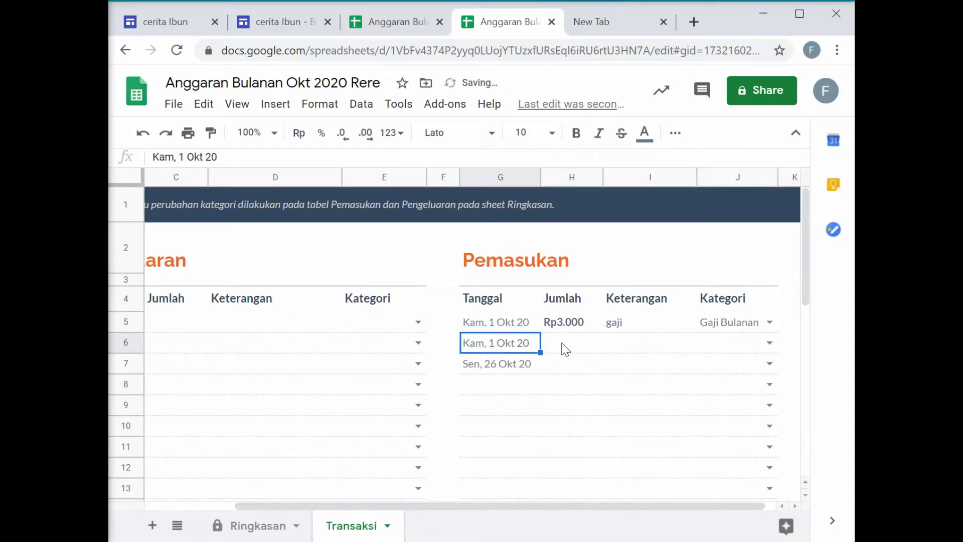
Complete the second Pemasukan row with Jumlah 3000, Keterangan "gaji ayah" and Kategori Gaji Ayah
click(566, 344)
text(4)
key(BackSpace)
text(3000)
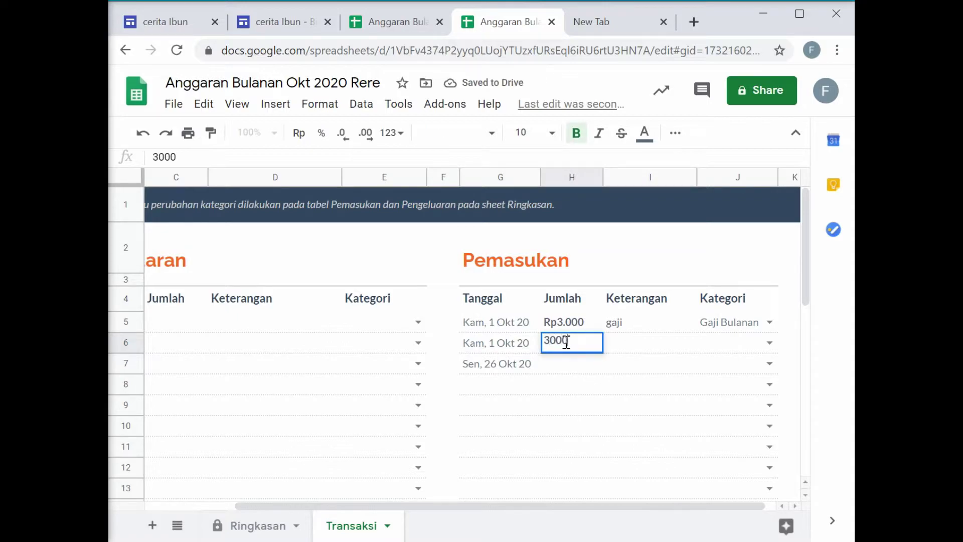
key(Tab)
text(gaji ayah)
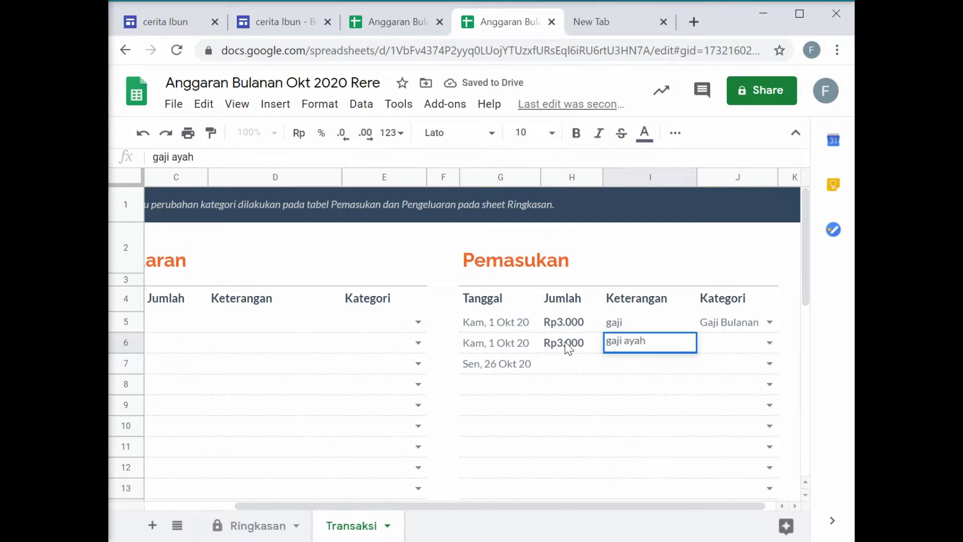
key(Tab)
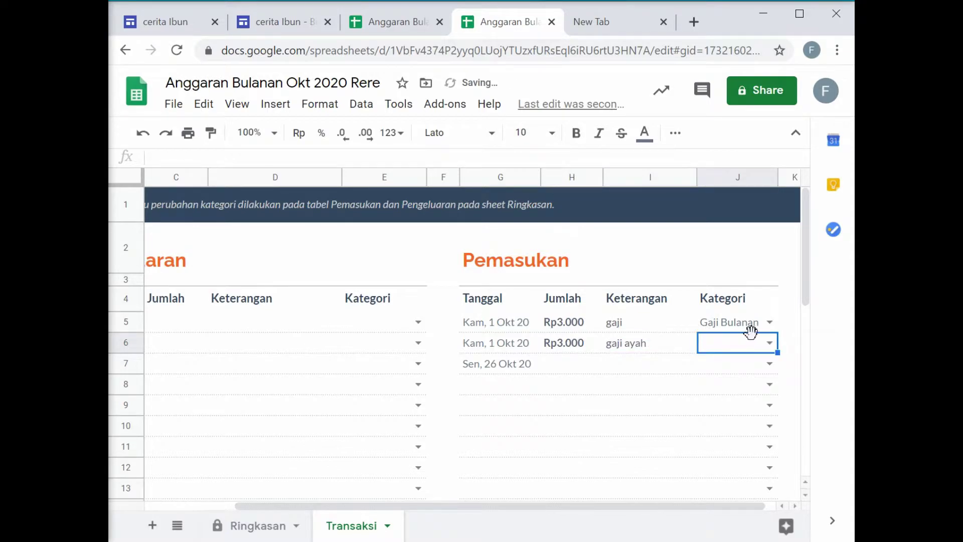
click(770, 341)
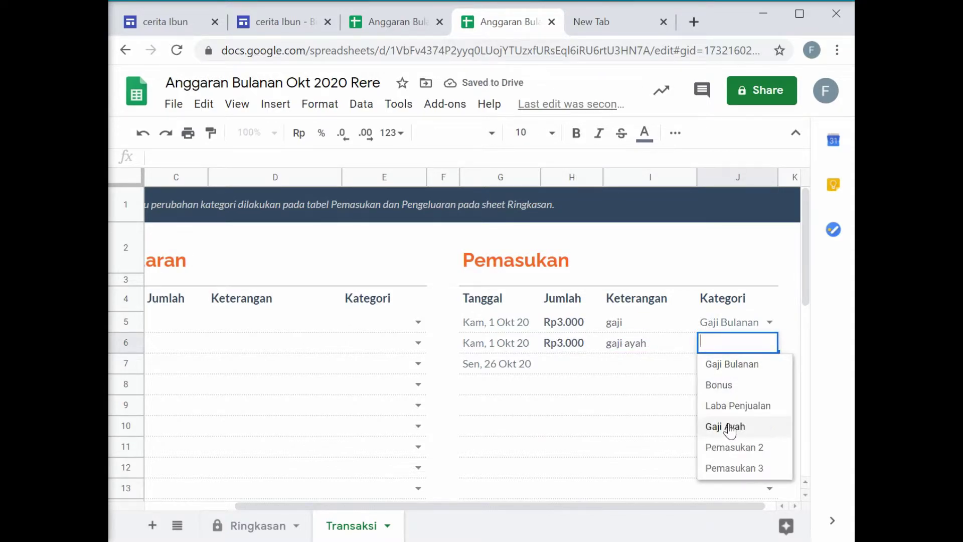
click(735, 427)
In the first Pengeluaran row, enter Jumlah 100 and a Keterangan made of "uang sekolah", the child's name and "OKt 2020"
drag(540, 508, 438, 504)
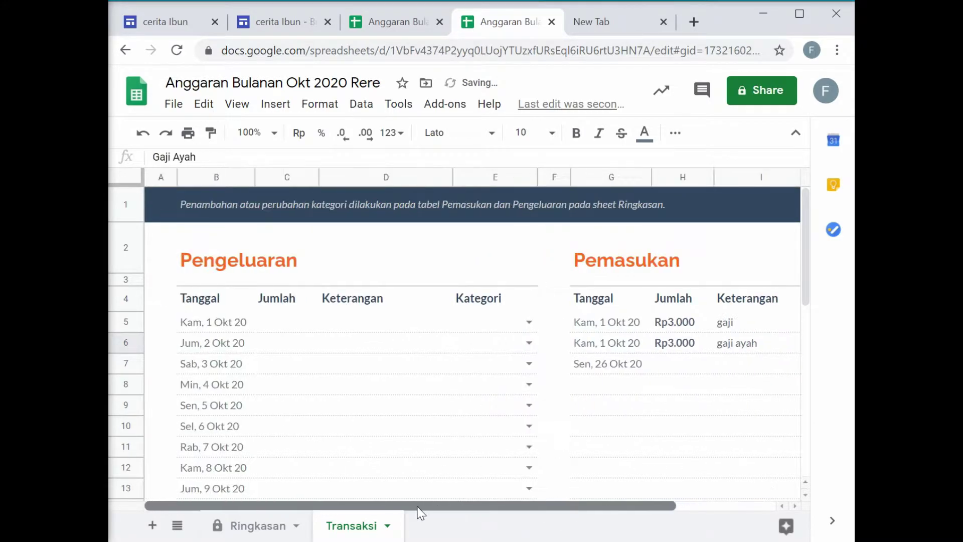
click(221, 310)
click(235, 322)
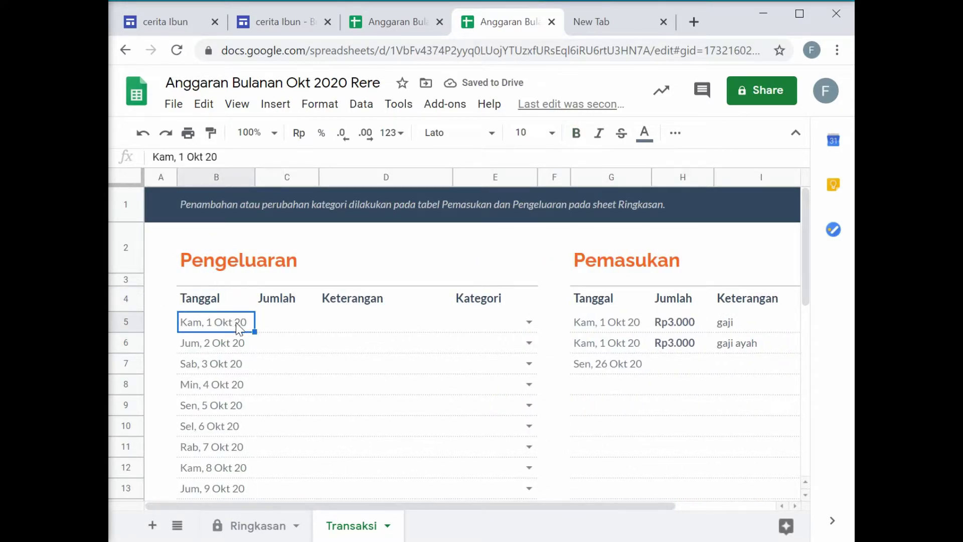
click(275, 327)
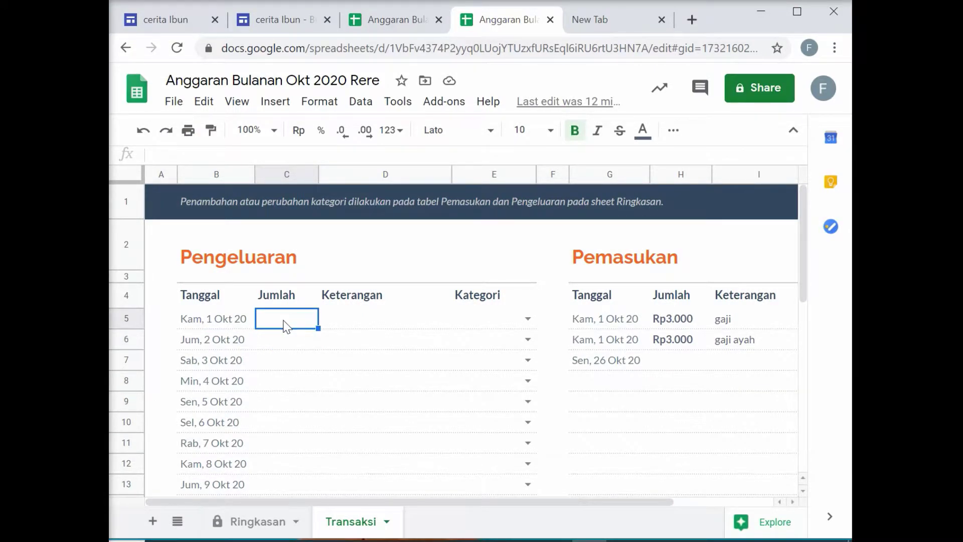
text(100)
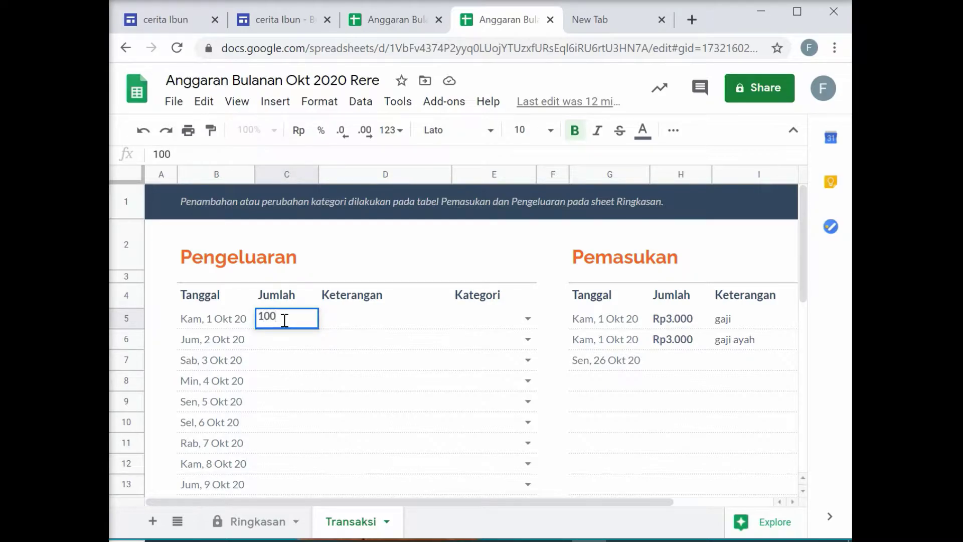
key(Tab)
text(uang s)
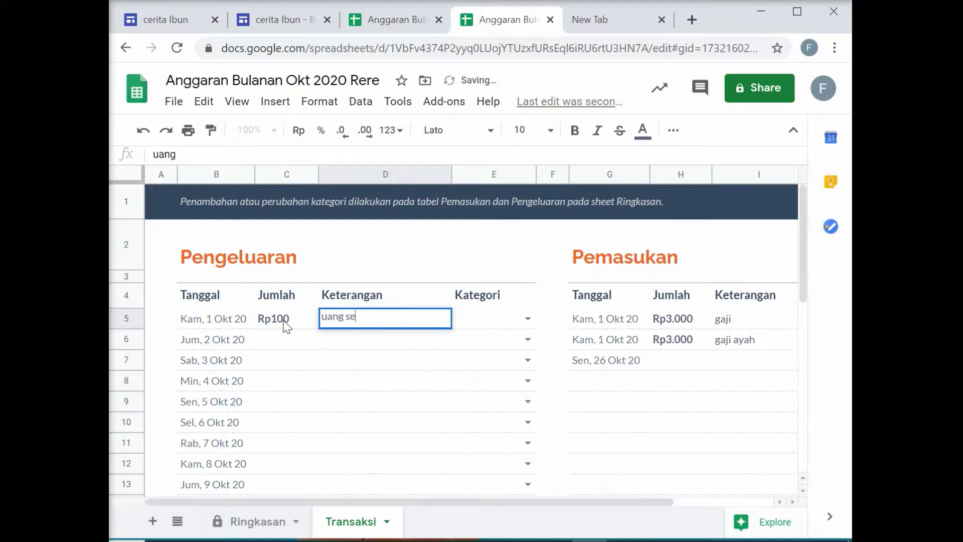
text(ekolah Rere)
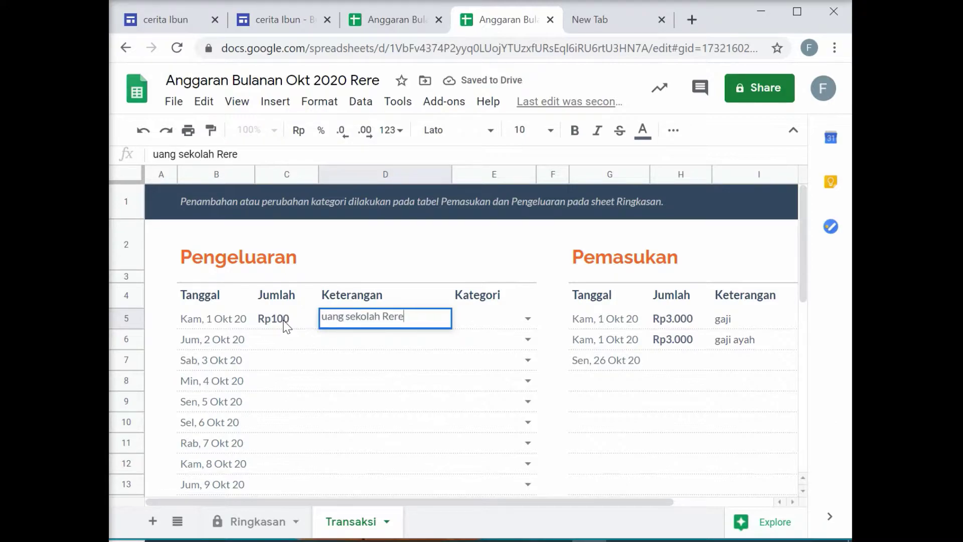
text( OKt 2020)
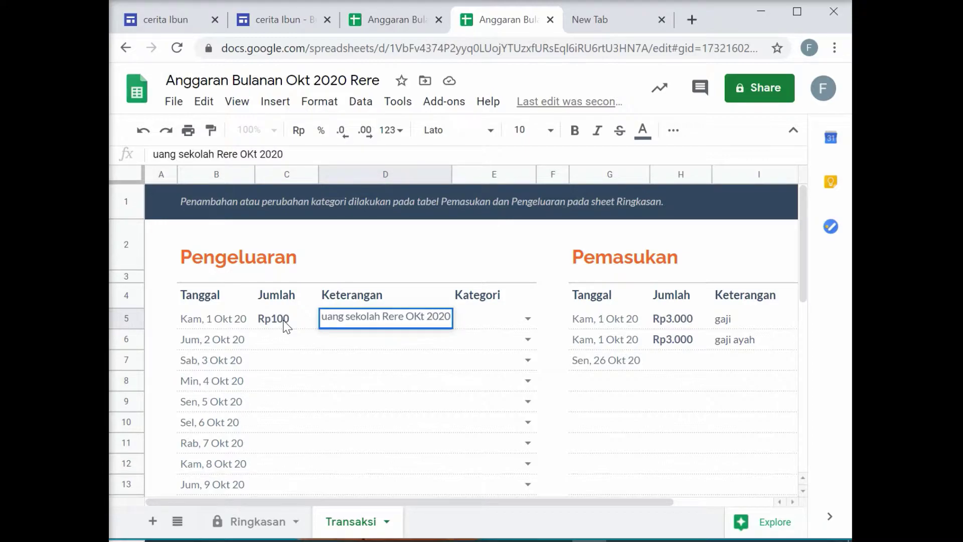
key(Return)
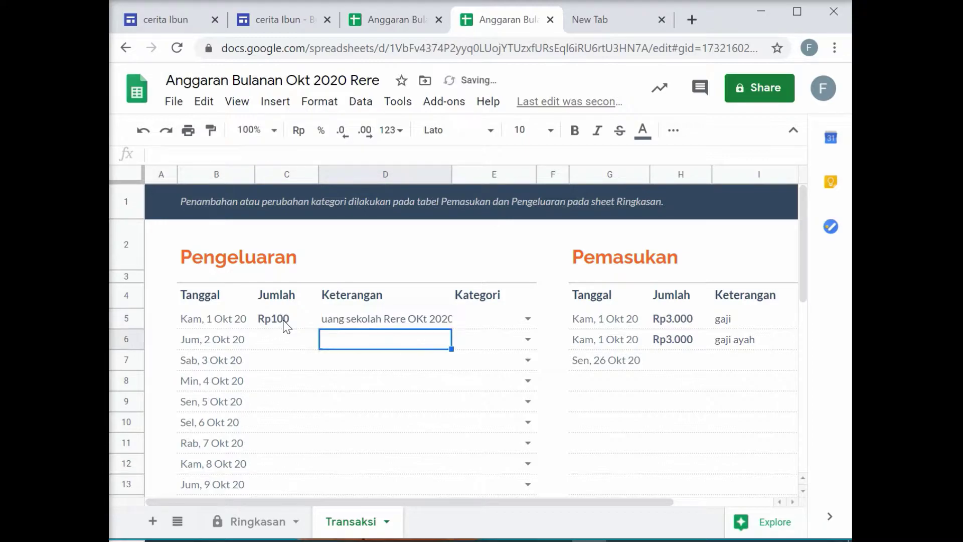
Assign the Kategori Sekolah Anak to the first Pengeluaran row
click(483, 319)
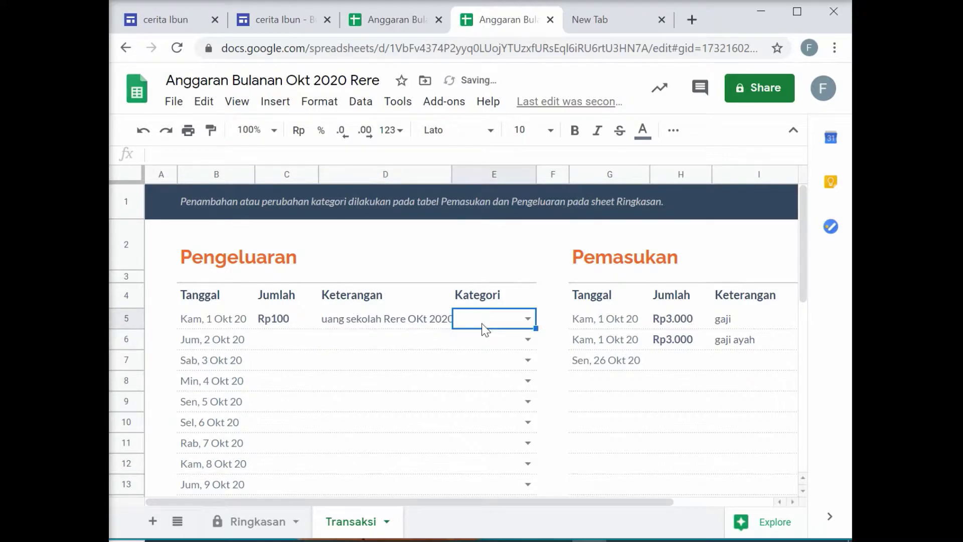
click(527, 319)
drag(542, 408, 541, 479)
click(509, 463)
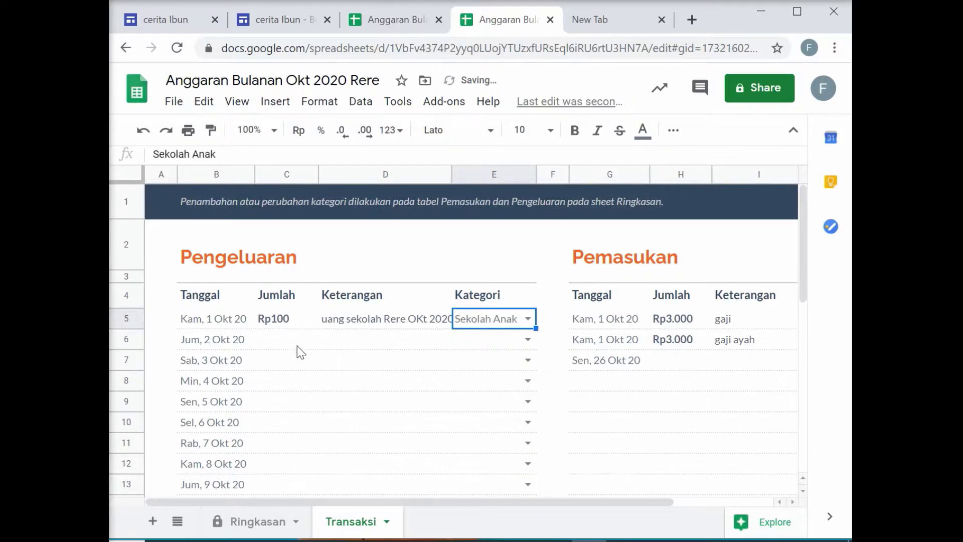
Fill the 2 October Pengeluaran row with Jumlah 50, Keterangan "buku pelajaran" plus the child's name, and Kategori Sekolah Anak
click(284, 338)
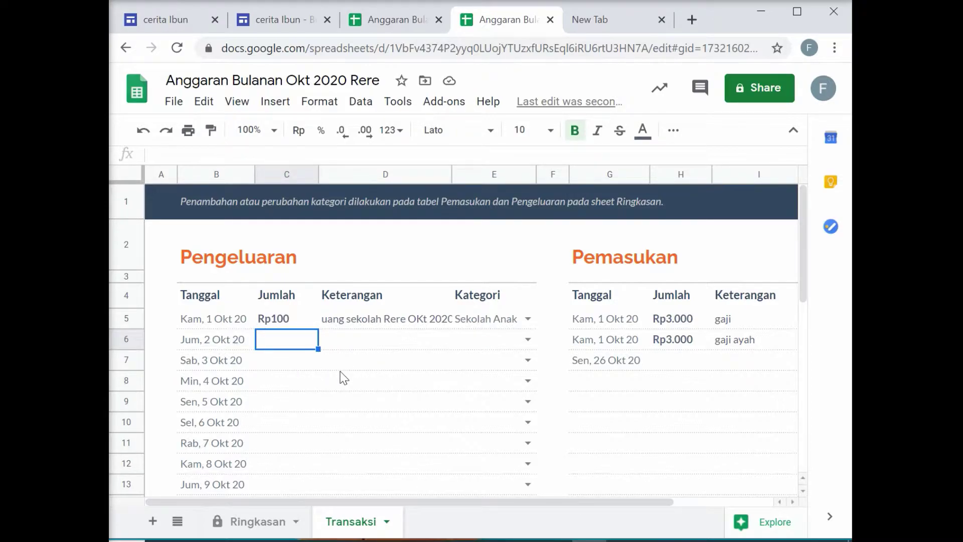
text(50)
key(Tab)
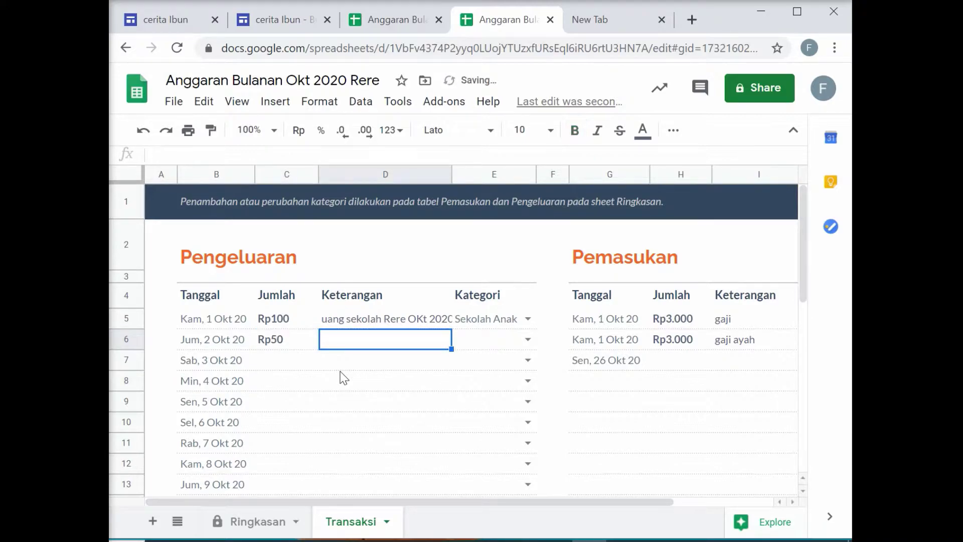
text(buku)
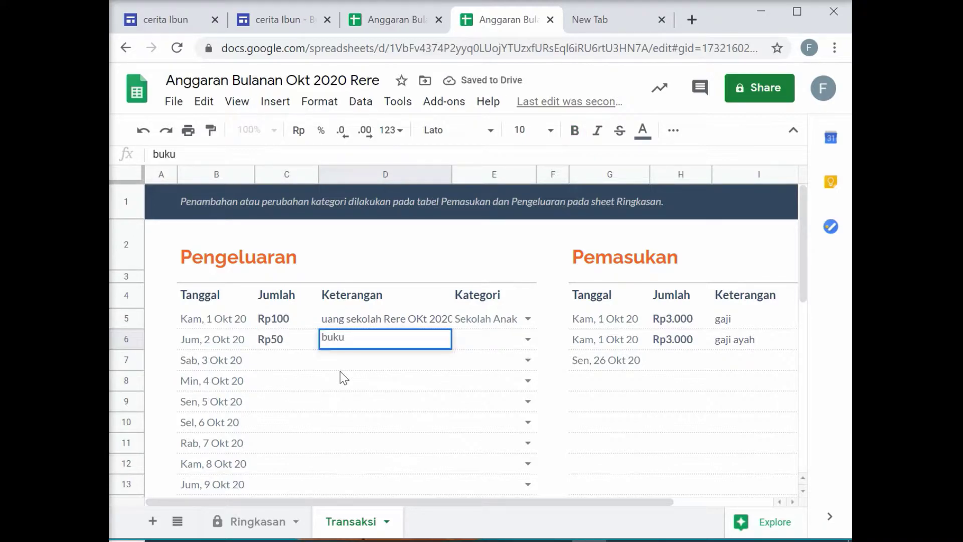
text( pelajaran)
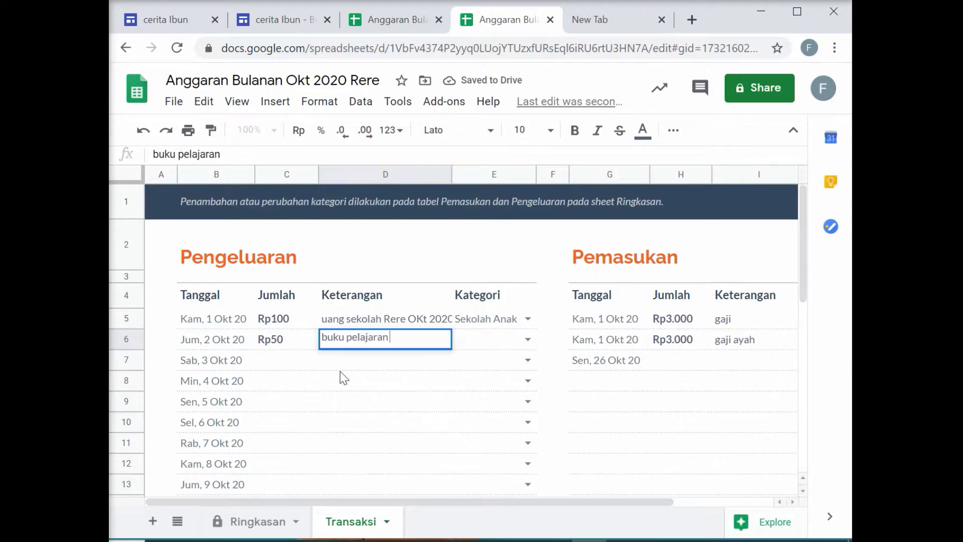
text( Rere)
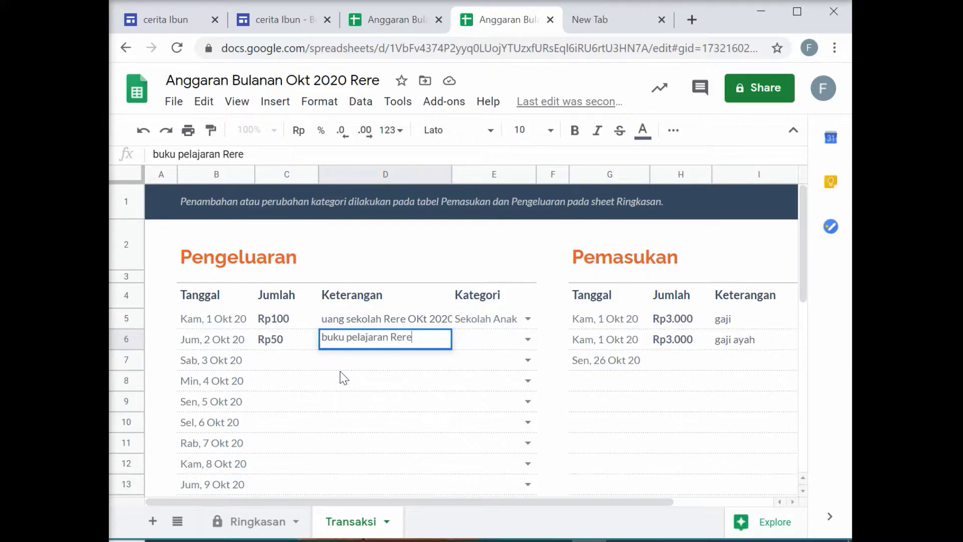
key(Tab)
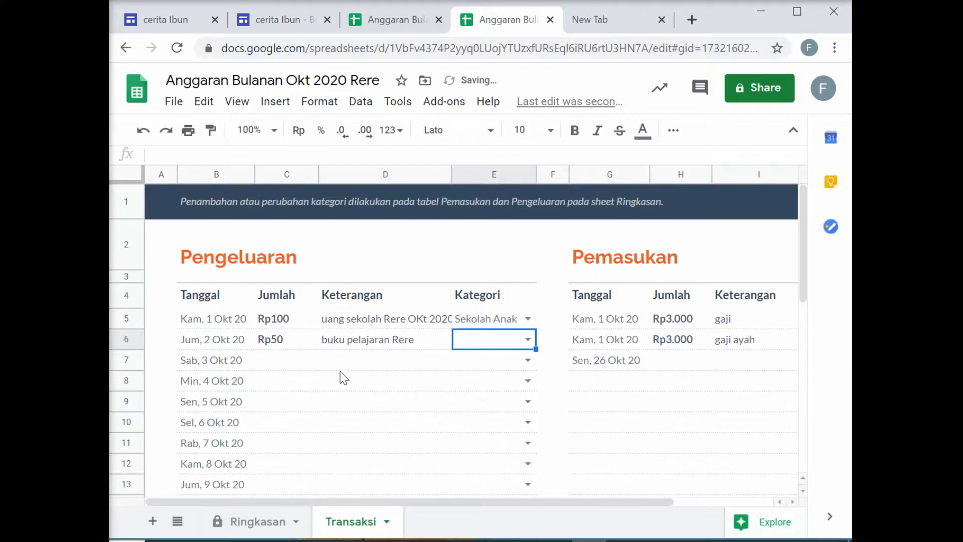
click(531, 341)
scroll(518, 408, down, 2)
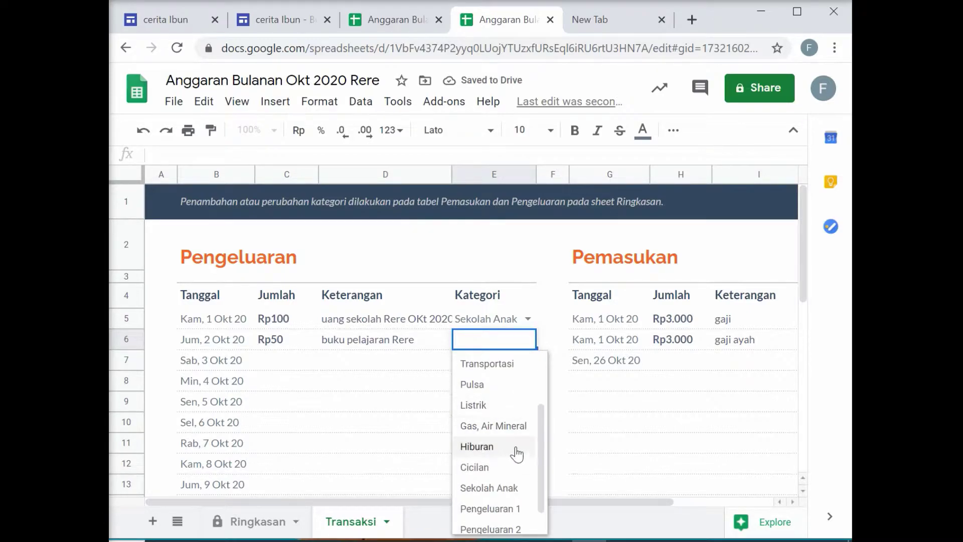
click(512, 489)
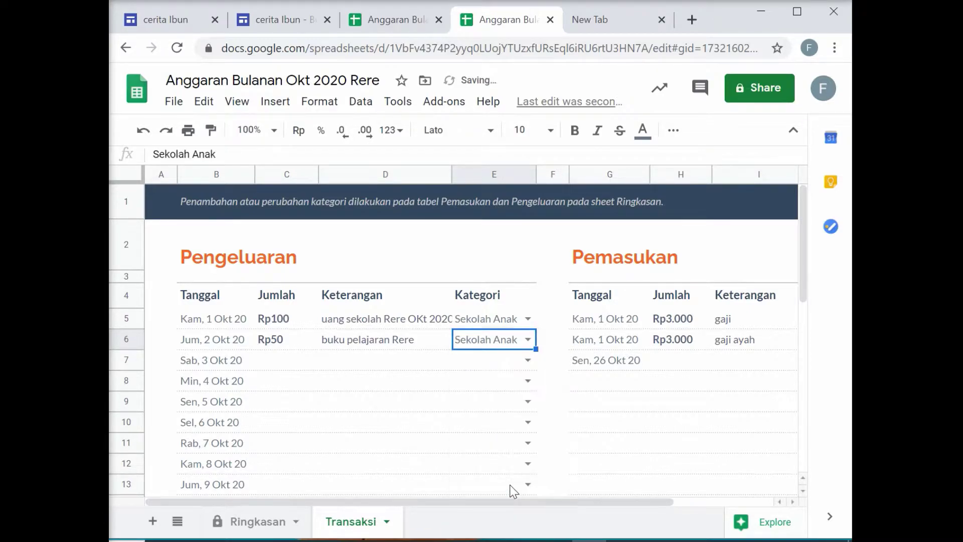
Copy the Kam, 1 Okt 20 date from the first Pengeluaran row into the third row's Tanggal cell
click(224, 324)
key(ctrl+c)
click(224, 361)
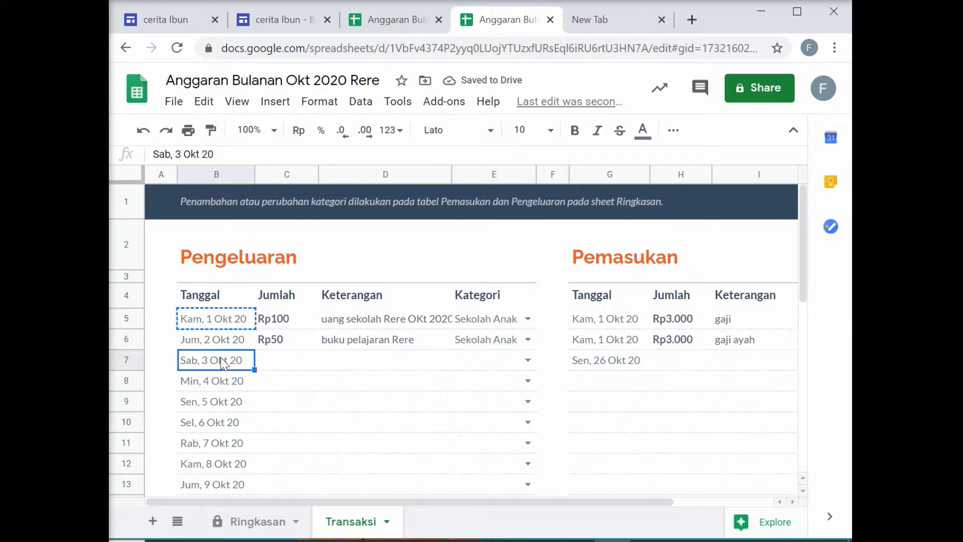
key(ctrl+v)
Complete the third Pengeluaran row with Keterangan "ayam 1 kg, sayur, tempe tahu", Jumlah 40 and Kategori Makanan
click(278, 359)
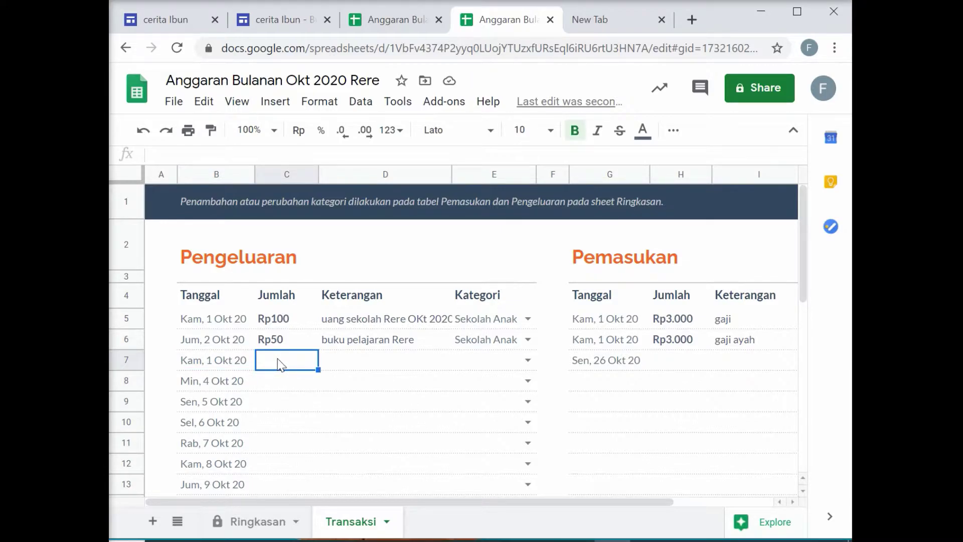
key(Tab)
text(ayam)
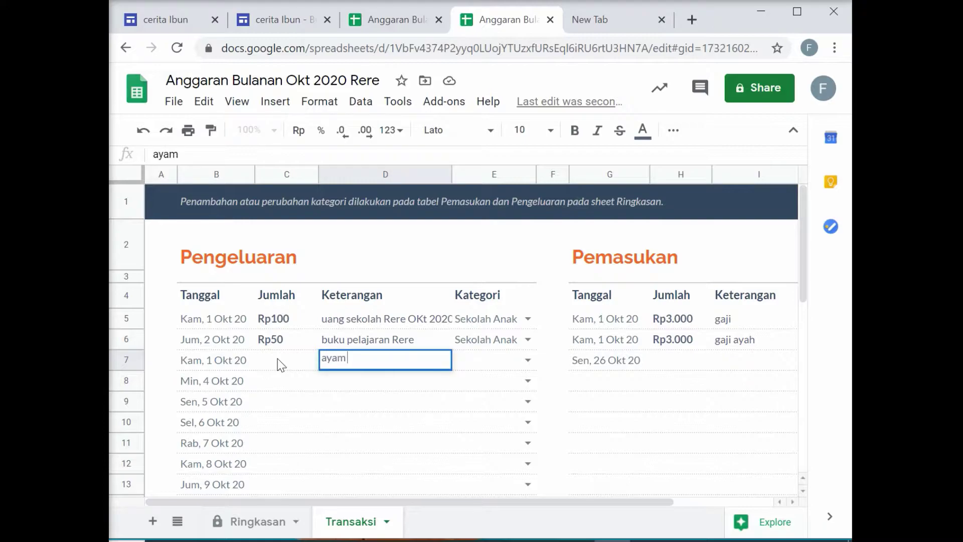
text( 1 kg, sayur, tempe tahu)
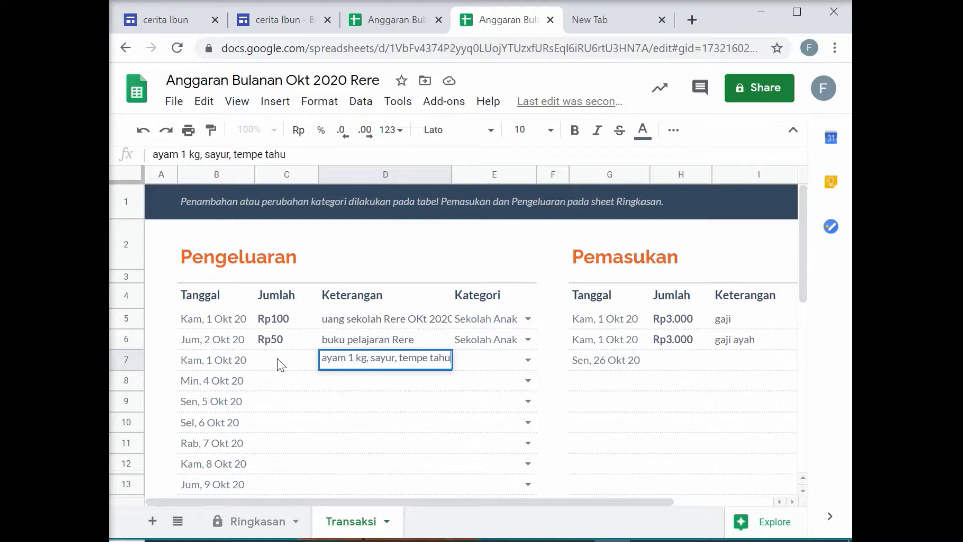
click(281, 365)
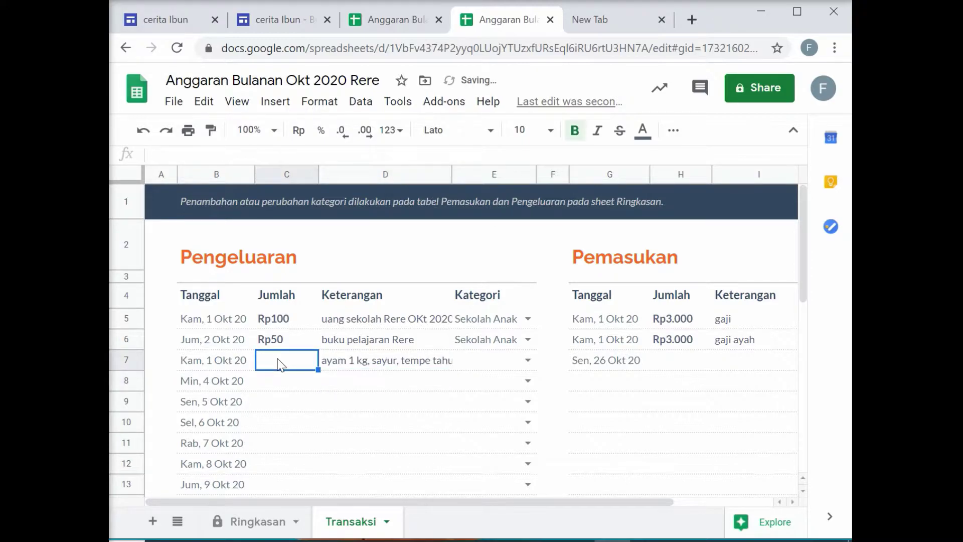
text(40)
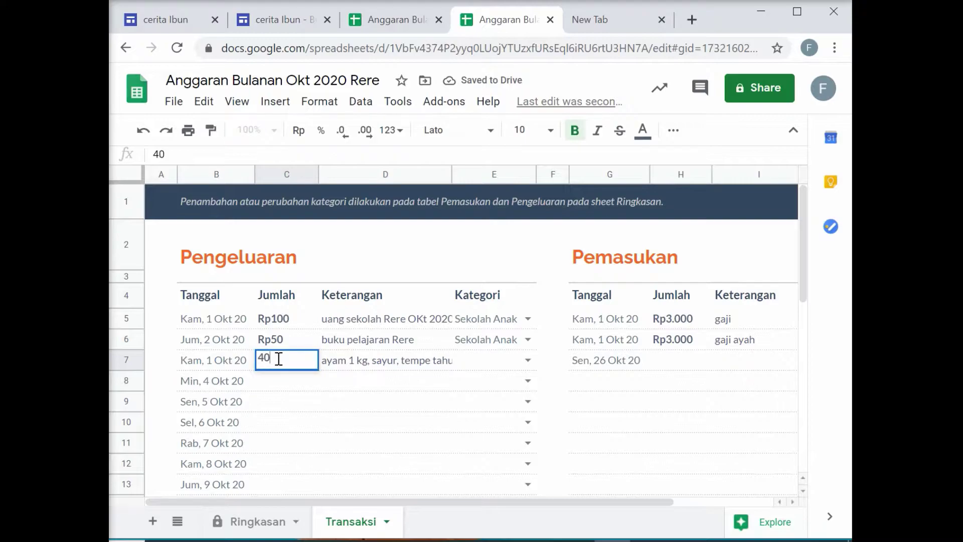
key(Tab)
key(Tab)
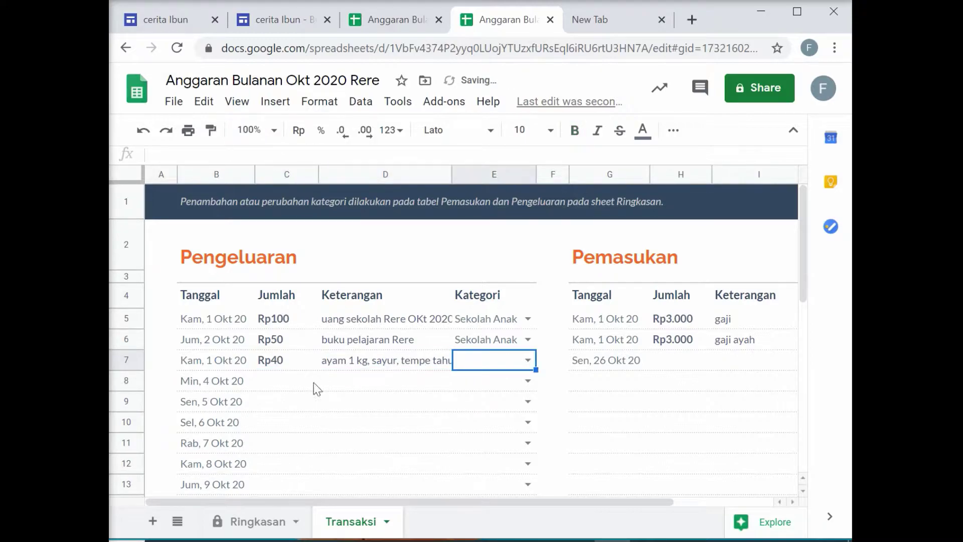
click(527, 360)
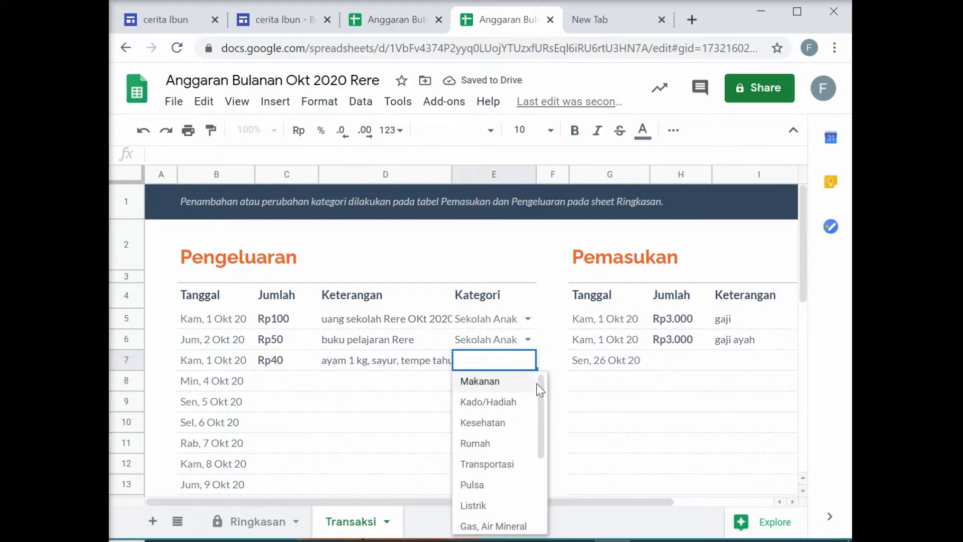
drag(541, 391, 563, 393)
click(482, 381)
Record the 4 October expense with Jumlah 100, Keterangan "sepupu nikah" and Kategori Kado/Hadiah
click(287, 381)
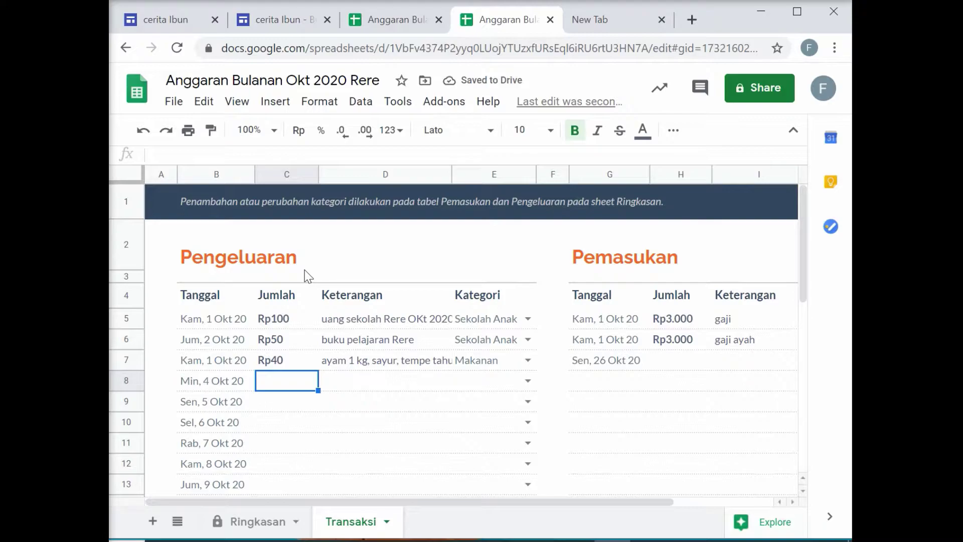
text(1)
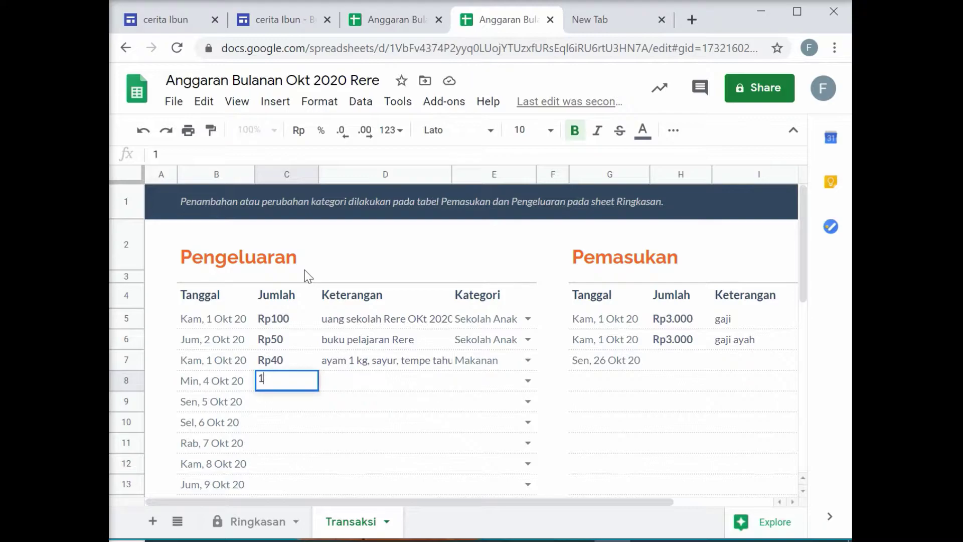
text(00)
key(Return)
key(Up)
key(Right)
text(sepupu nikah)
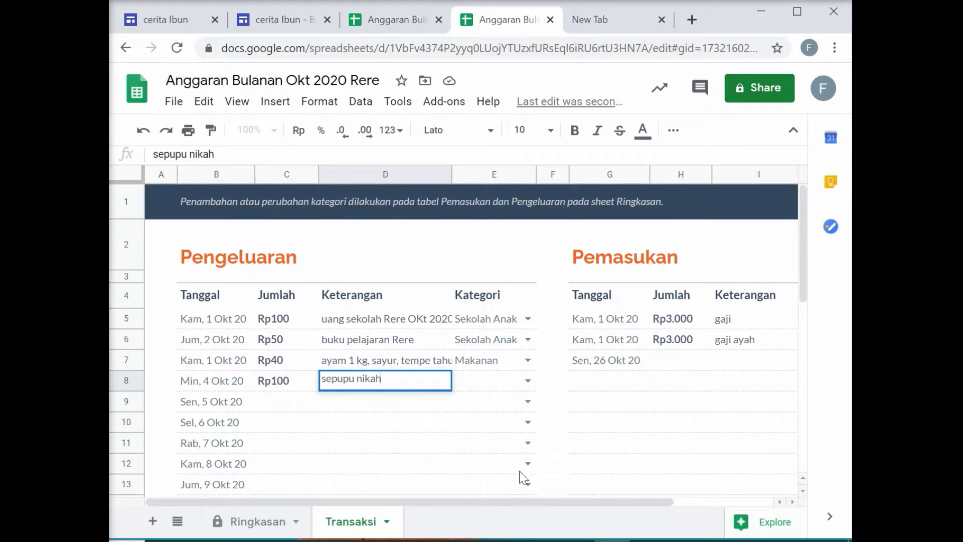
click(529, 382)
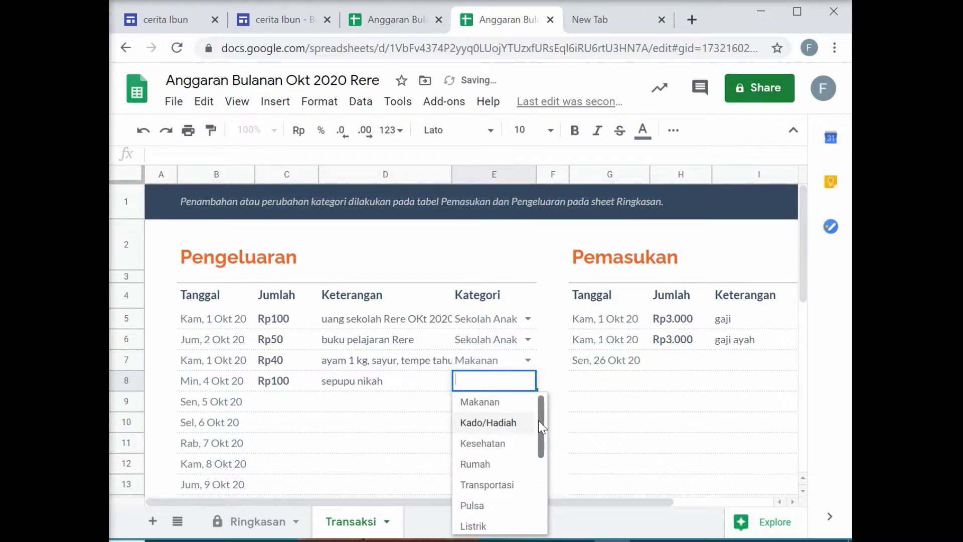
click(521, 424)
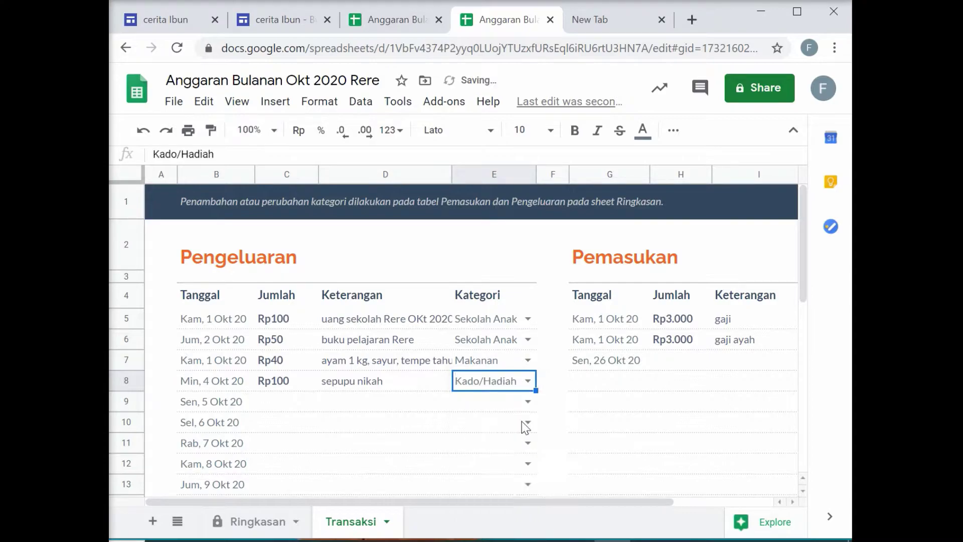
Record the 5 October expense in Pengeluaran with Jumlah 100, Keterangan "listrik" and Kategori Listrik
click(283, 407)
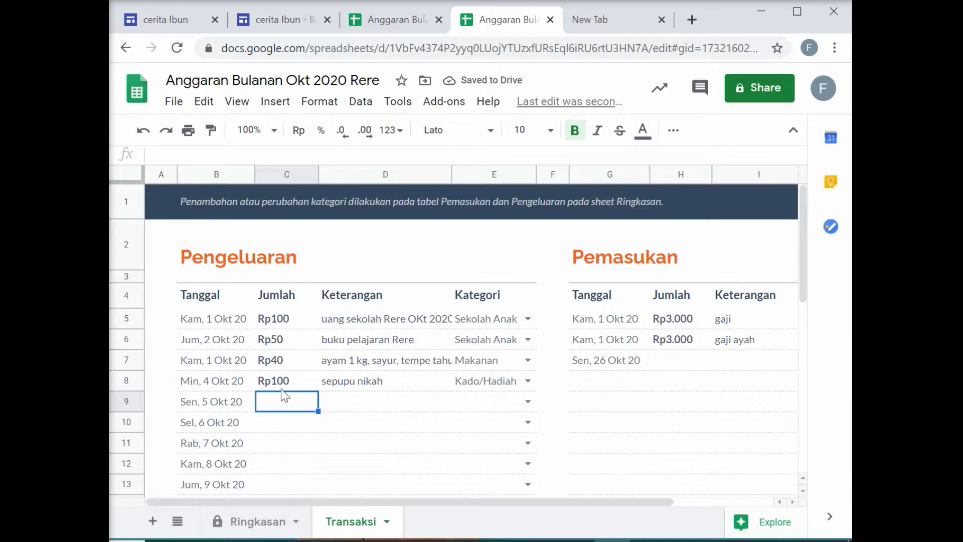
text(100)
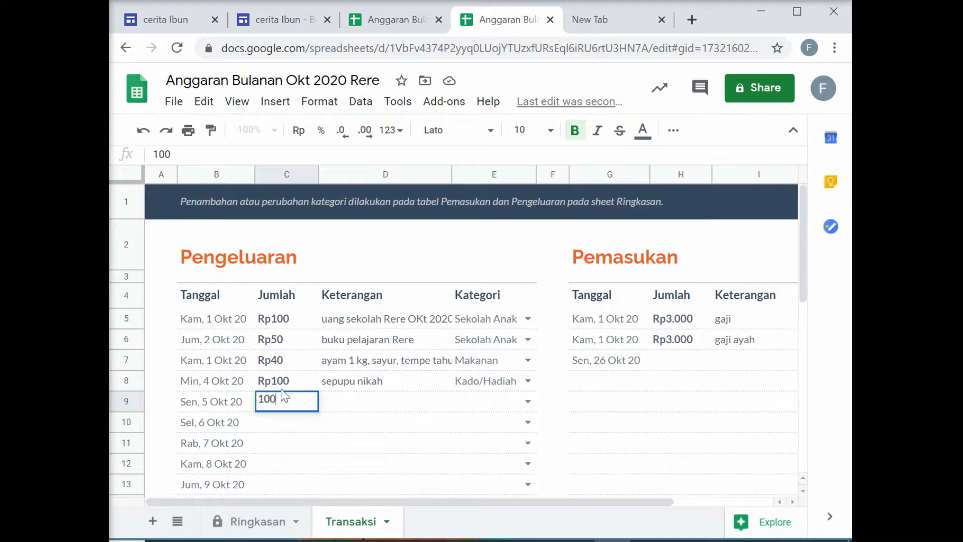
key(Tab)
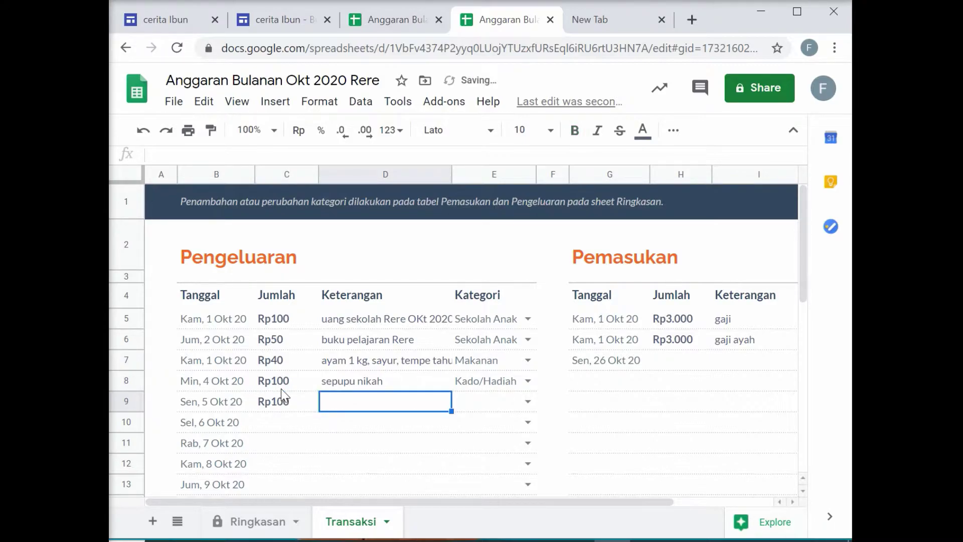
key(Return)
text(l)
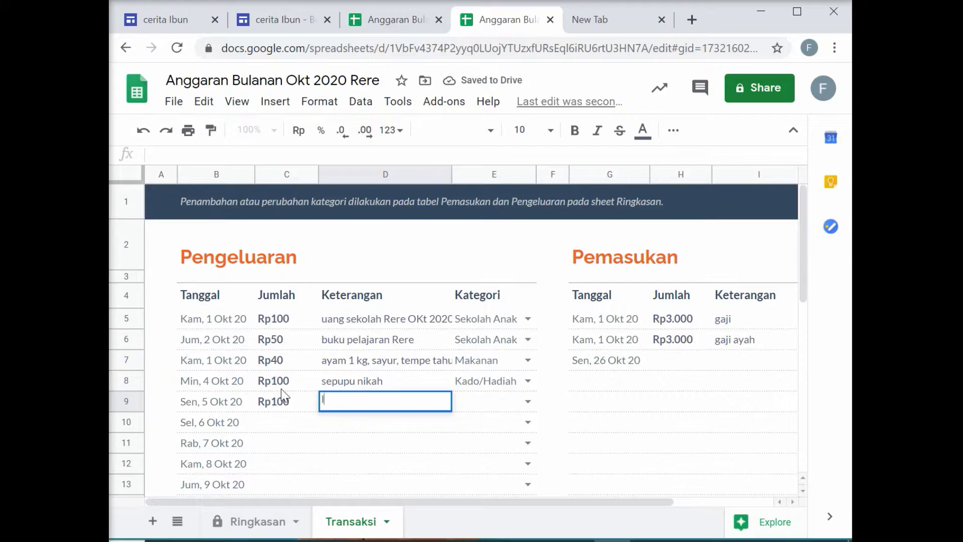
text(istrik)
key(Tab)
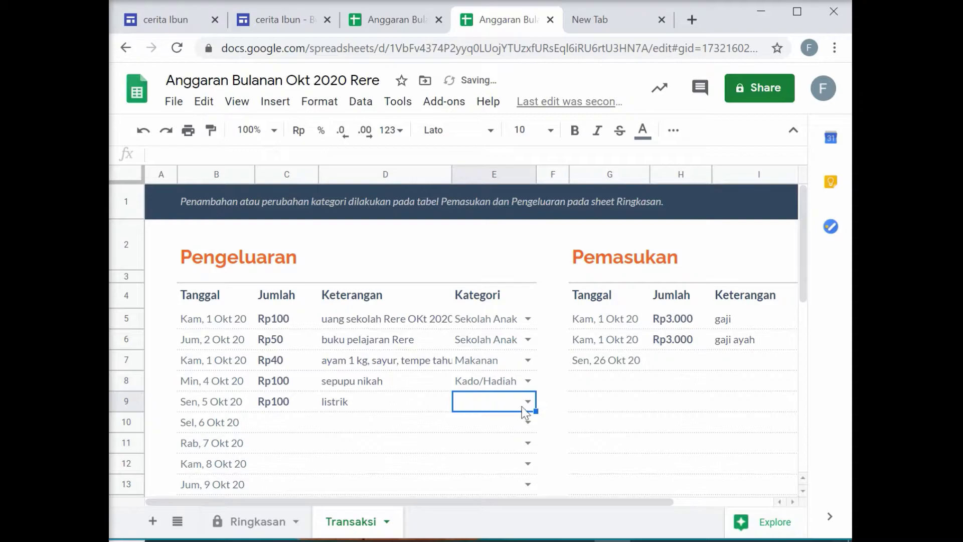
click(528, 401)
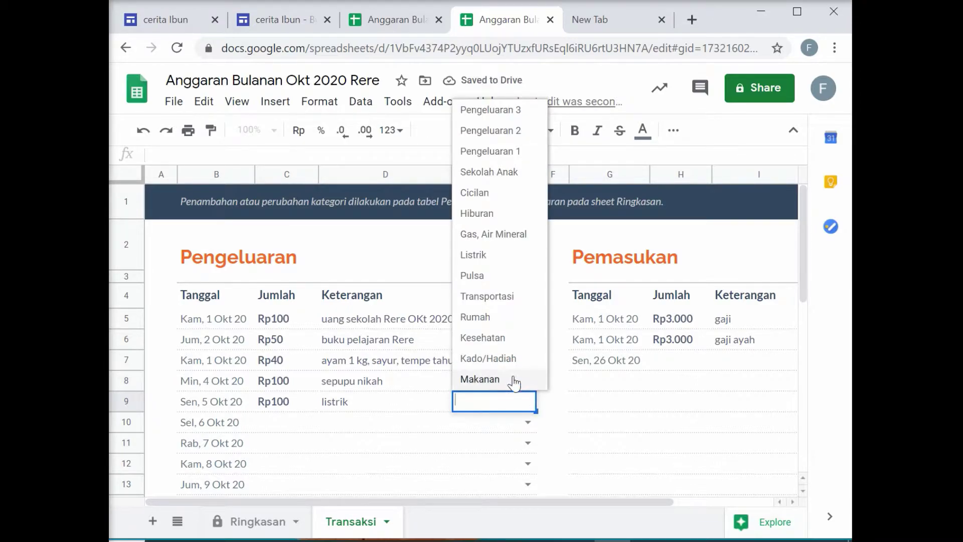
click(494, 266)
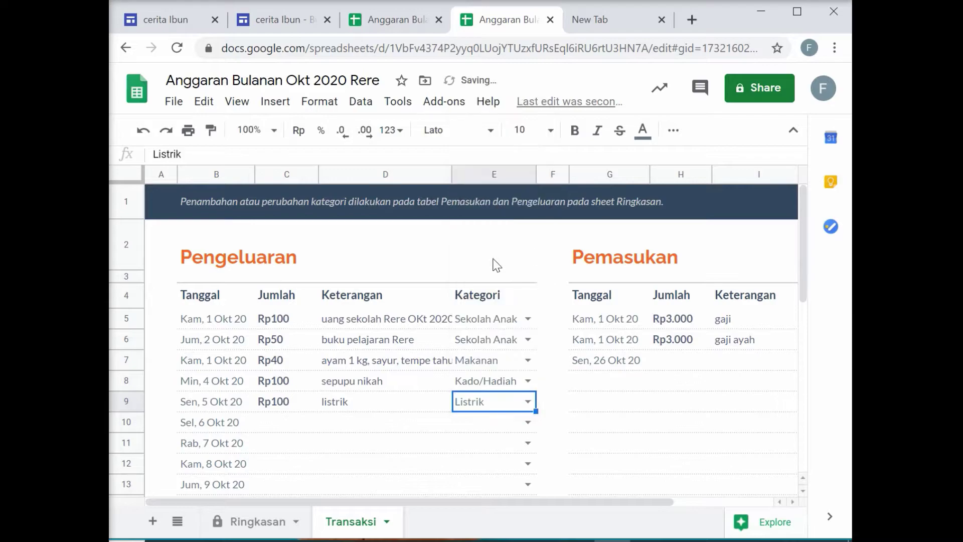
Fill the 6 October Pengeluaran row with Jumlah 750, Keterangan "cicilan okt 2020" and Kategori Cicilan
click(279, 431)
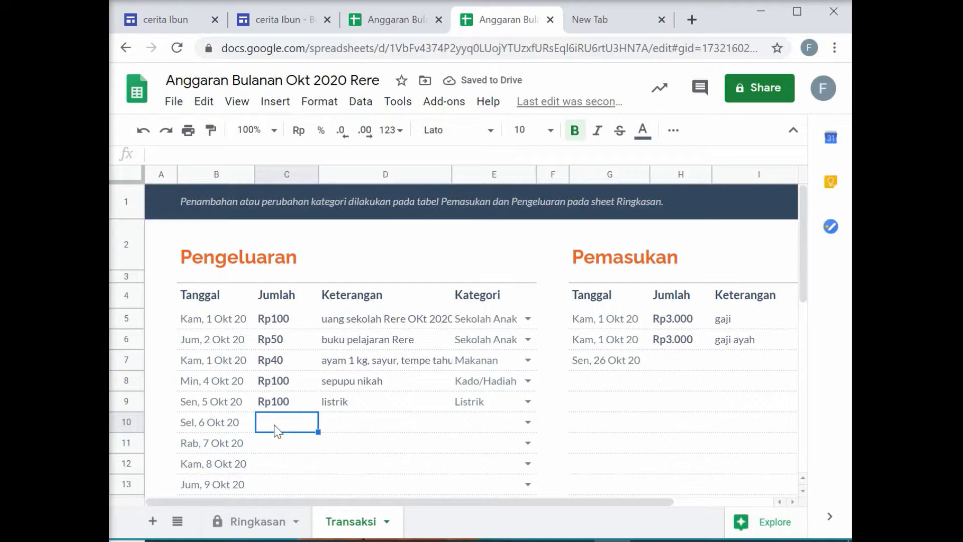
text(750)
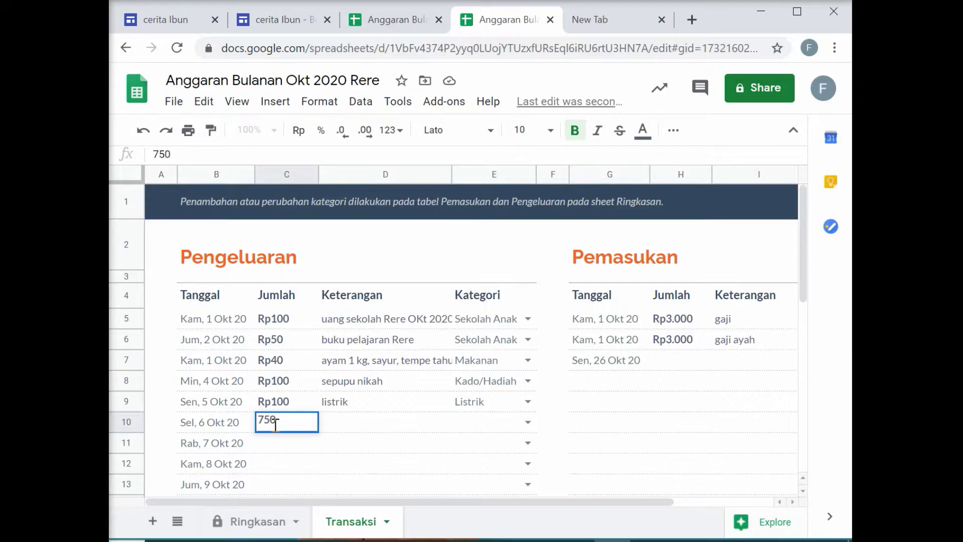
key(Tab)
text(cicila)
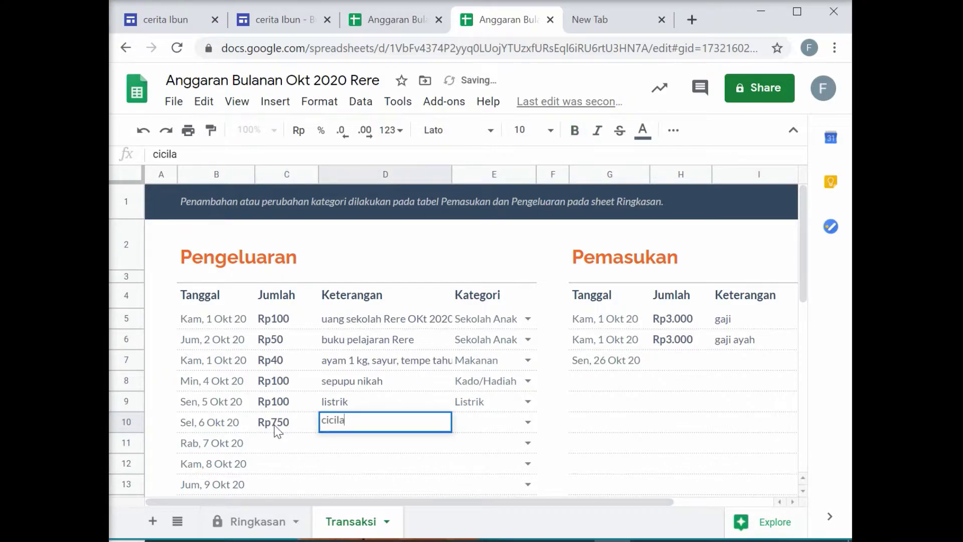
text(n okt 2020)
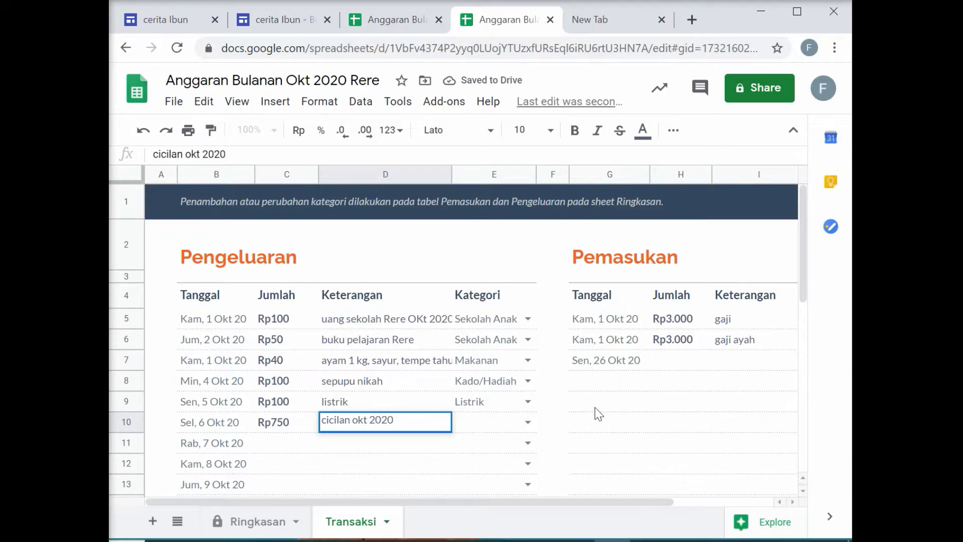
click(528, 422)
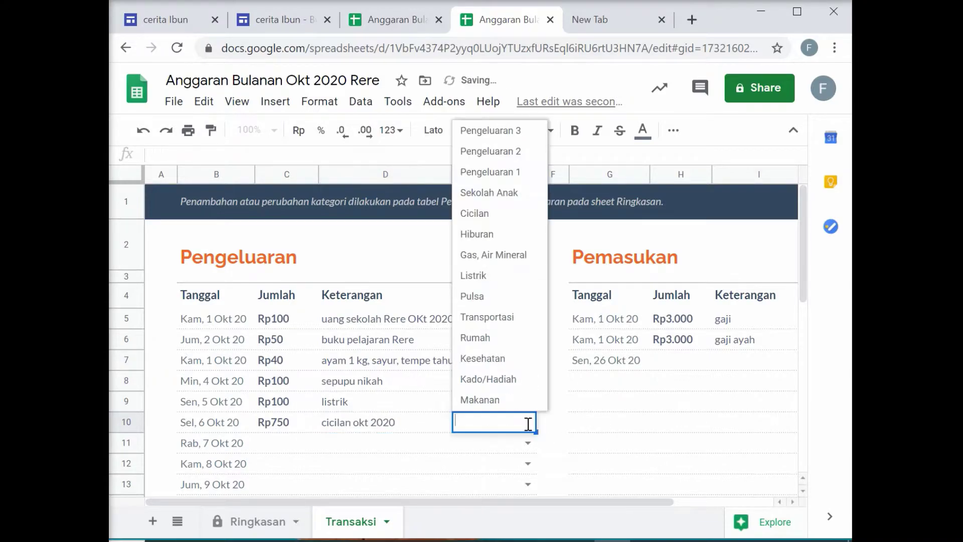
click(474, 216)
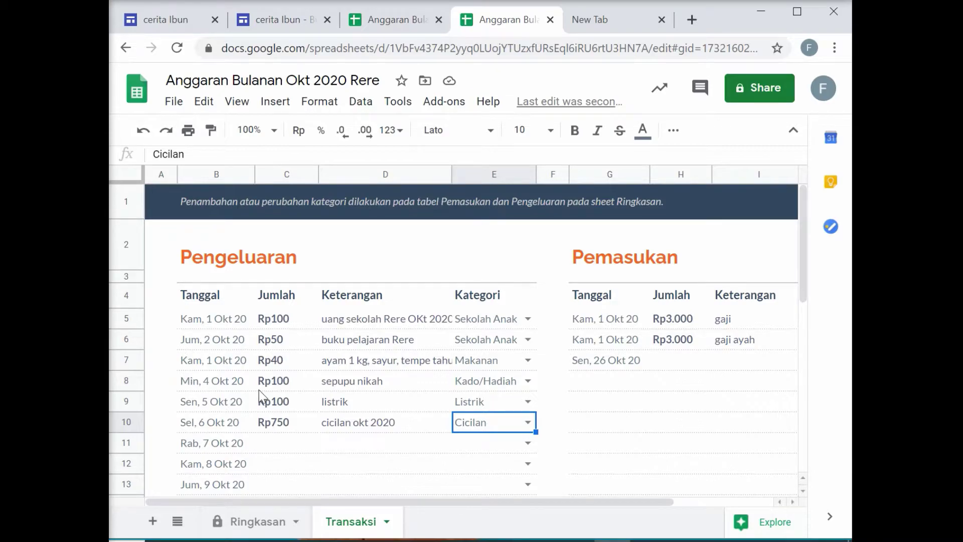
Compare Rencana, Aktual and Selisih for each expense category on the Ringkasan sheet, and inspect the Kado/Hadiah Aktual formula
click(270, 526)
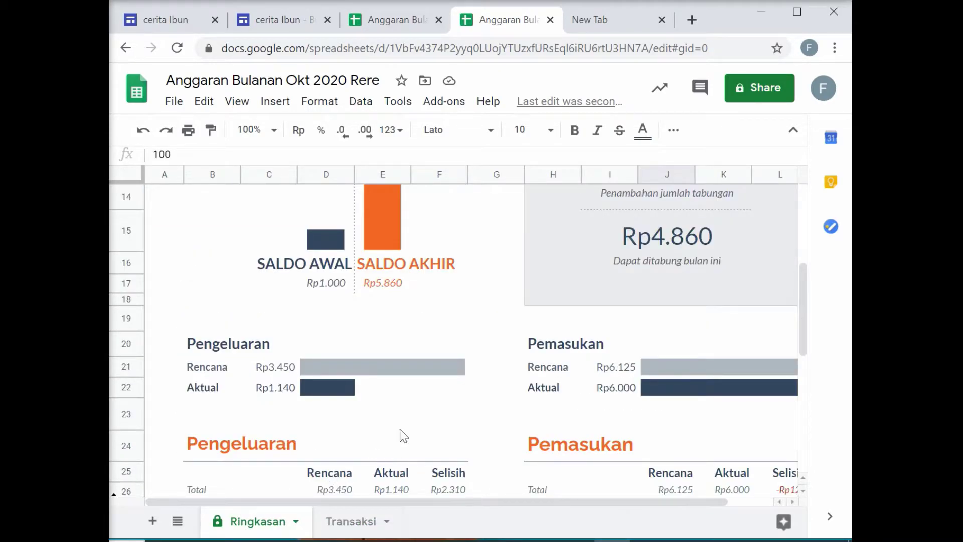
scroll(438, 444, down, 3)
scroll(437, 444, down, 2)
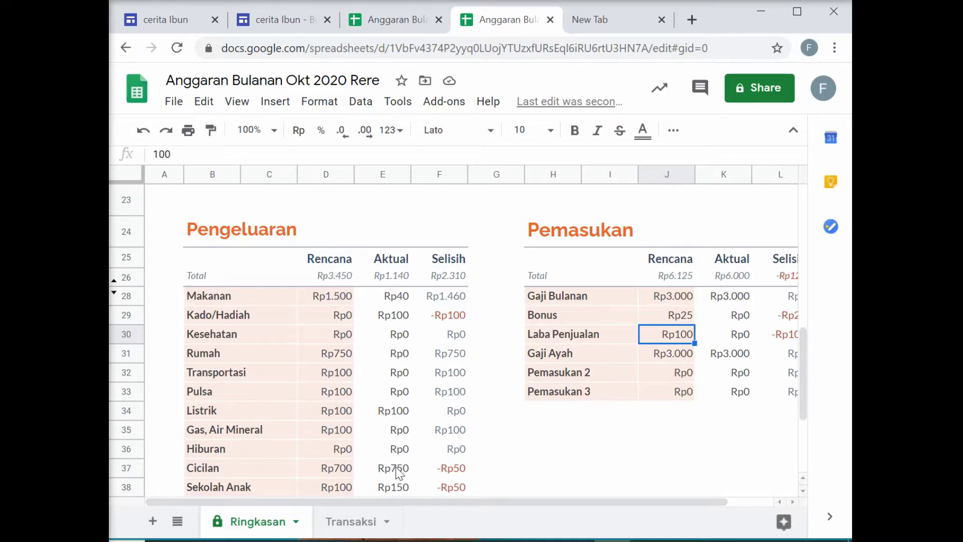
scroll(400, 492, down, 1)
scroll(398, 488, down, 1)
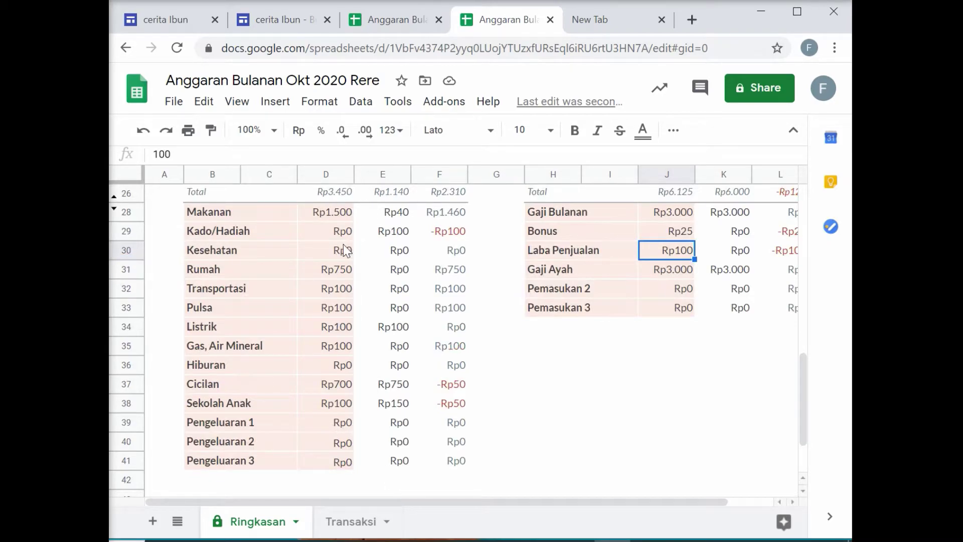
scroll(334, 275, up, 1)
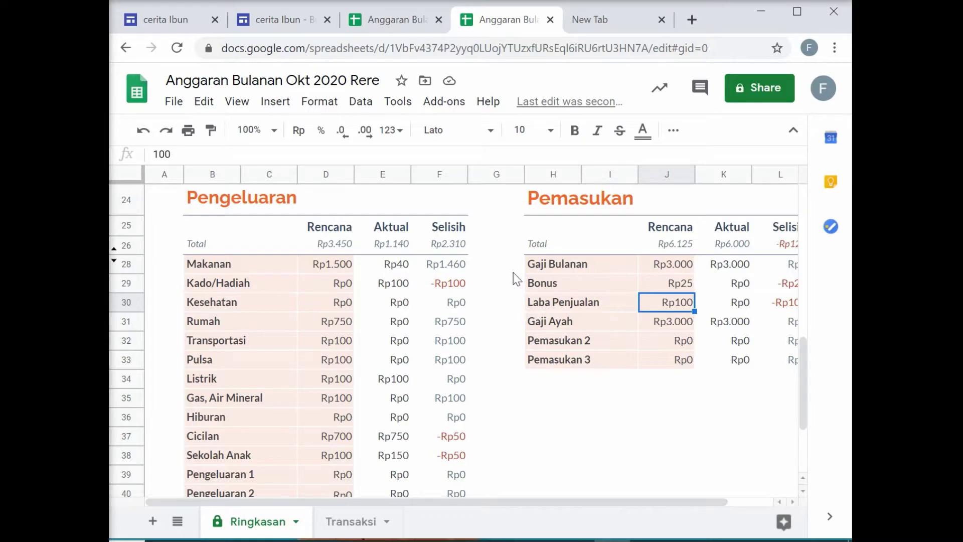
click(400, 289)
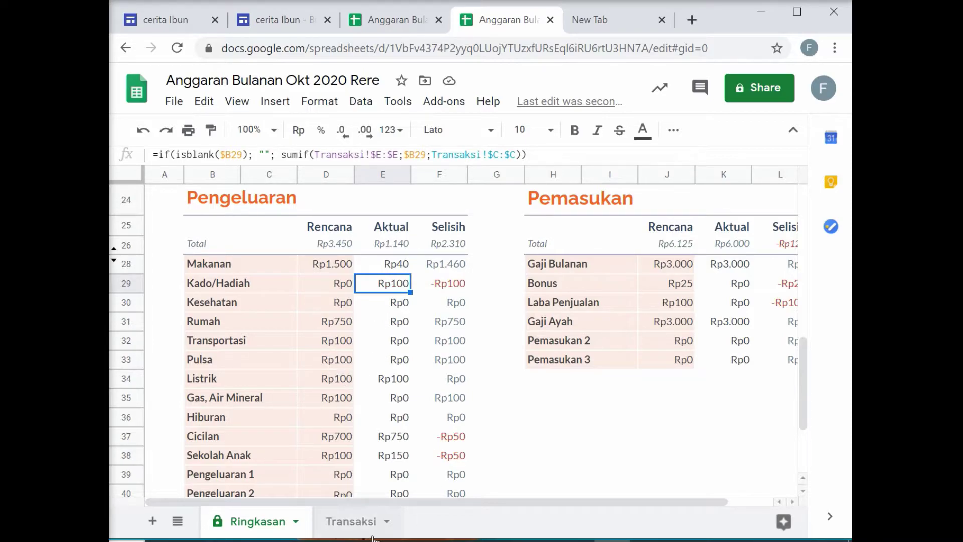
On the Transaksi sheet, record the 7 October expense with Jumlah 1.000, Keterangan "belanja makan sebulan" and Kategori Makanan
click(357, 524)
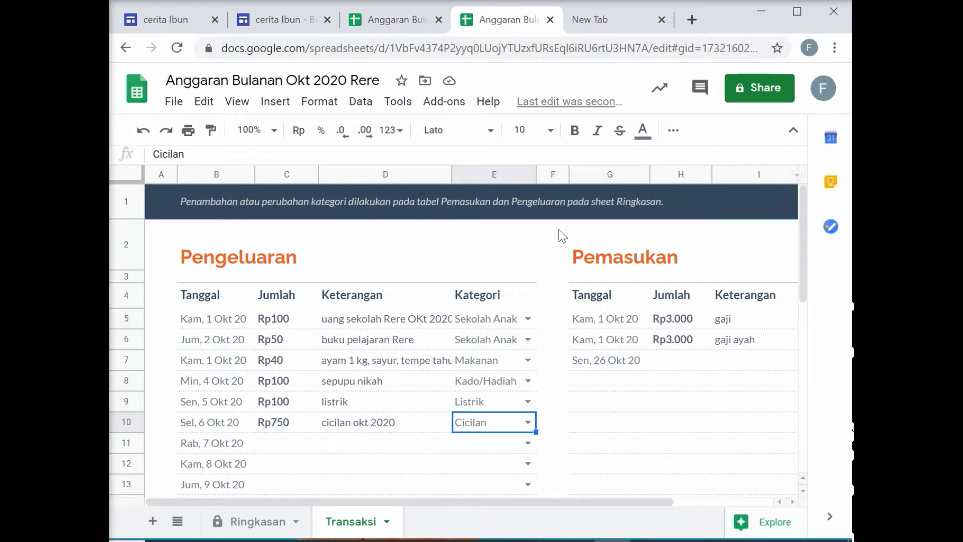
click(266, 449)
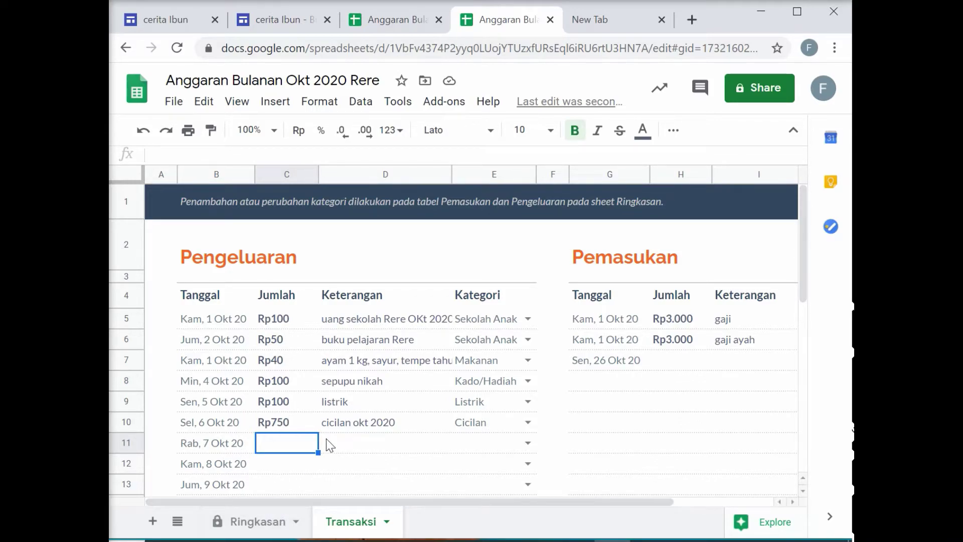
text(1)
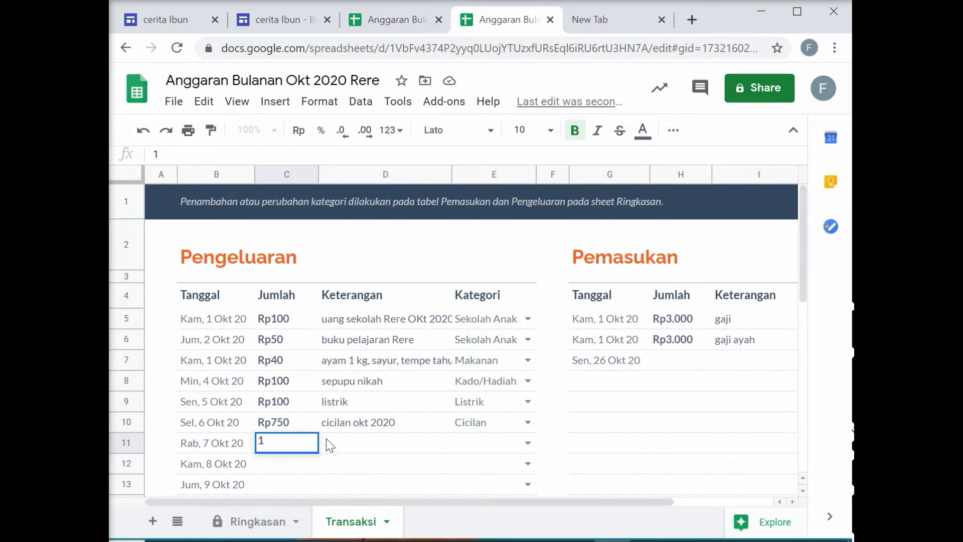
text(.000)
key(Return)
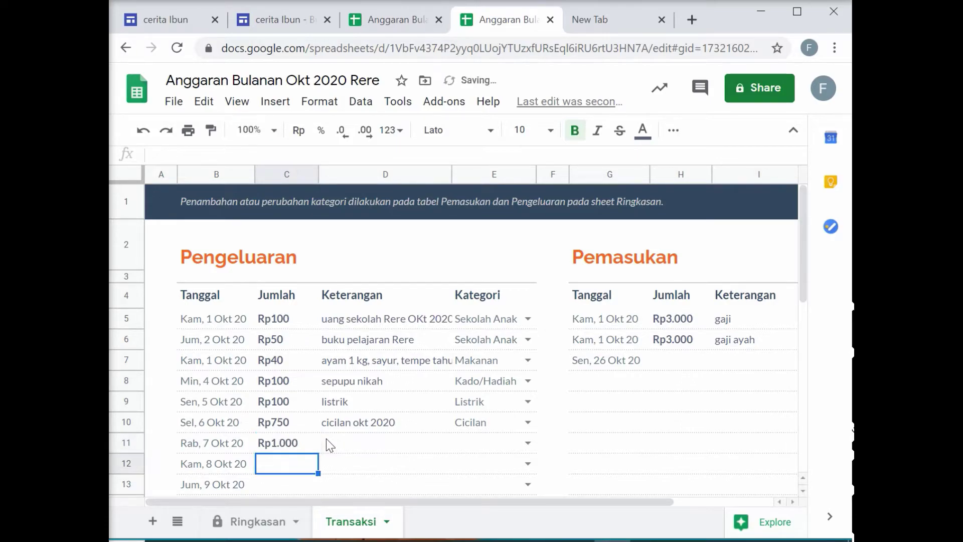
click(327, 441)
text(pe)
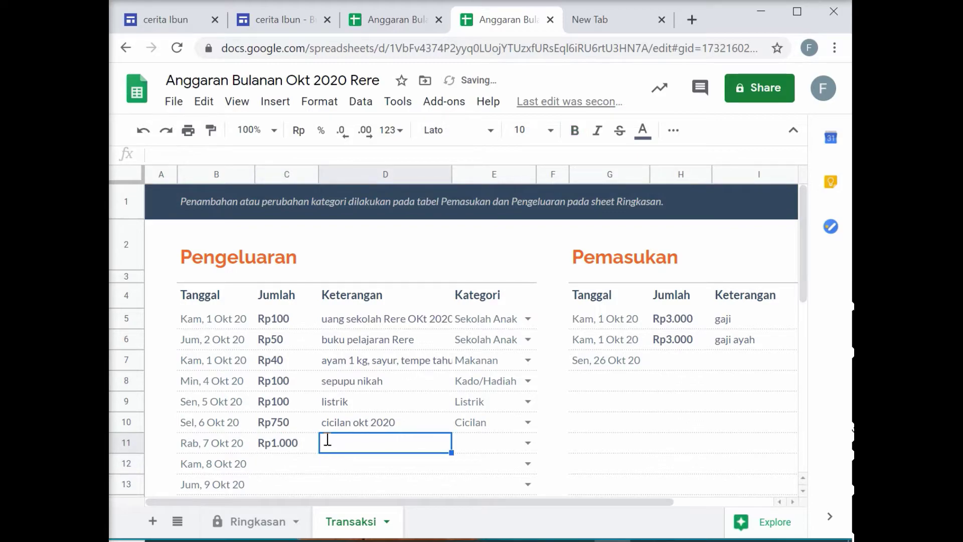
key(BackSpace)
key(BackSpace)
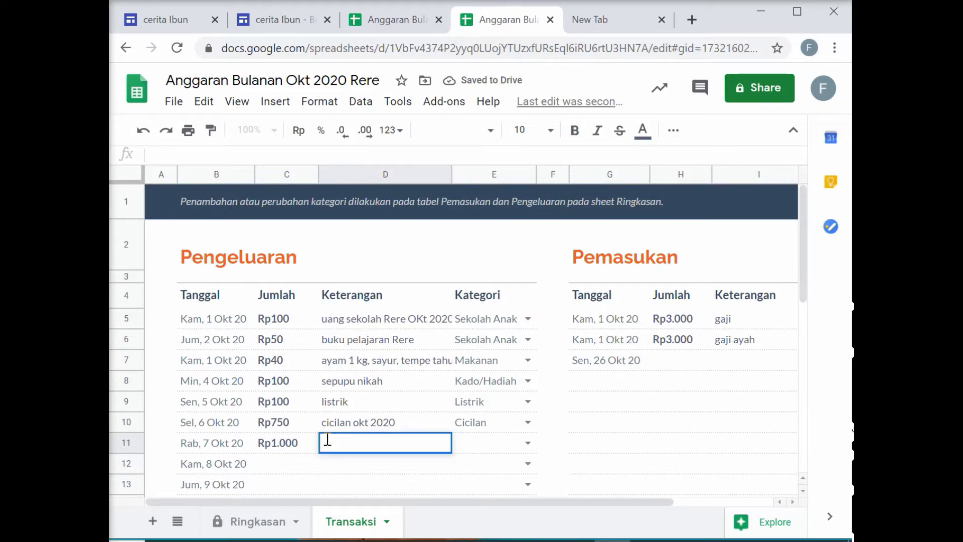
text(m)
key(BackSpace)
text(belanja makan sebulan)
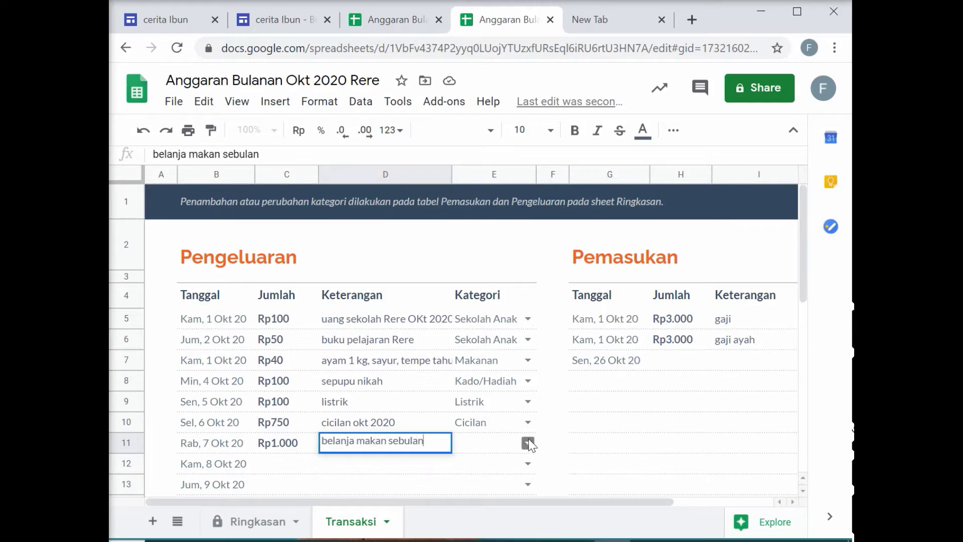
click(529, 444)
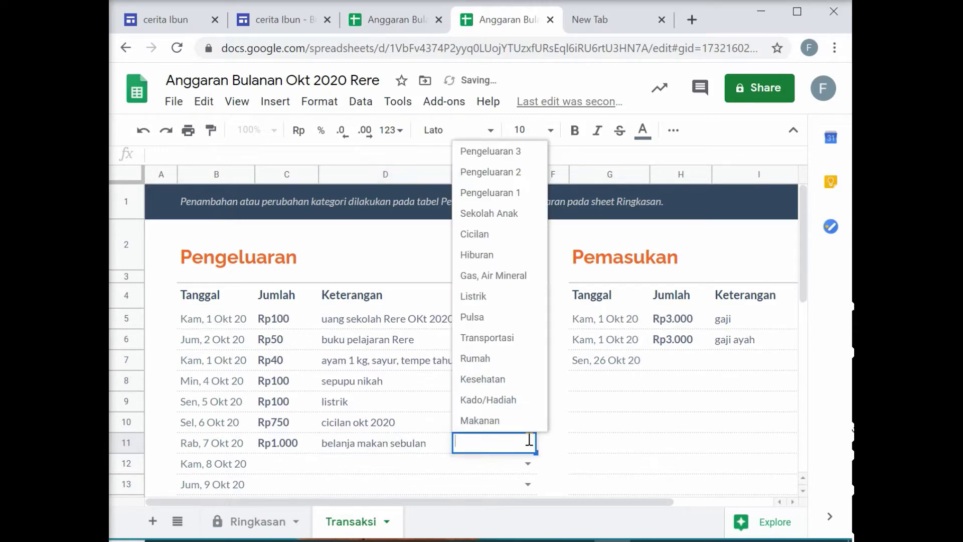
click(494, 424)
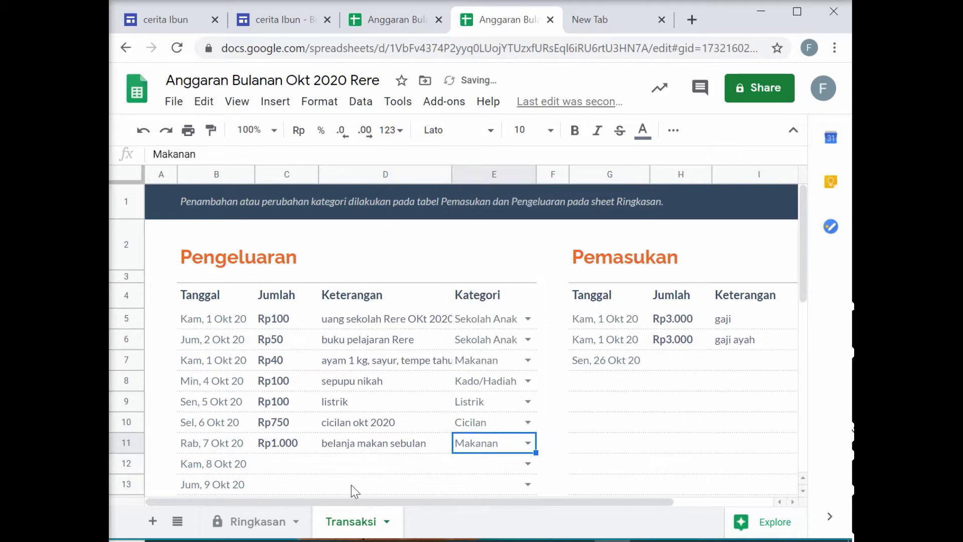
Review the Ringkasan sheet's planned and actual totals, the Saldo Awal cell, the Saldo Akhir chart and the monthly savings figures
click(271, 523)
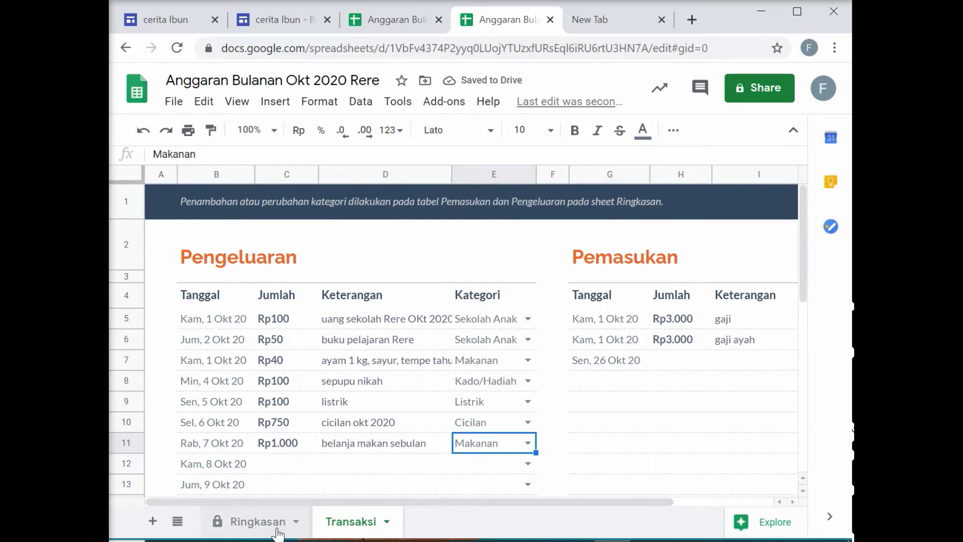
scroll(358, 470, up, 3)
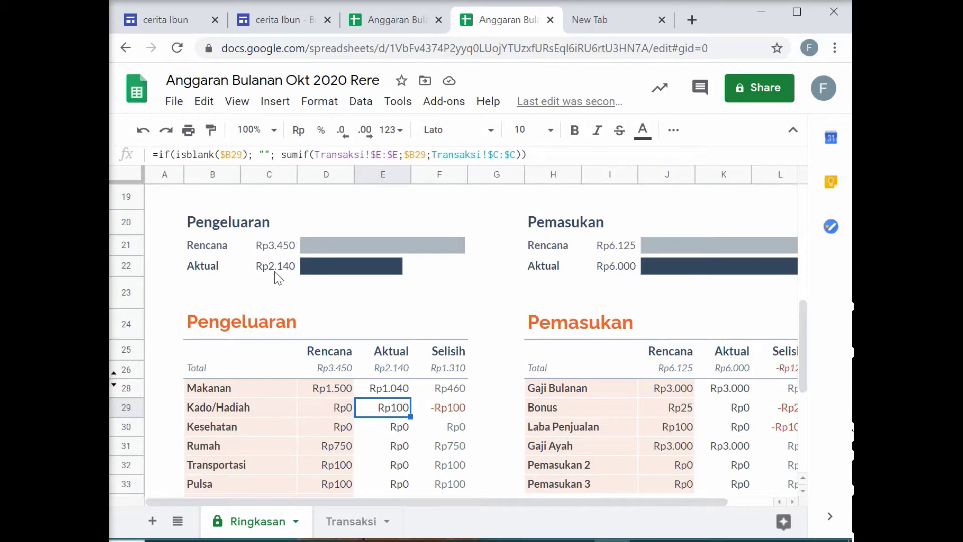
drag(417, 502, 459, 507)
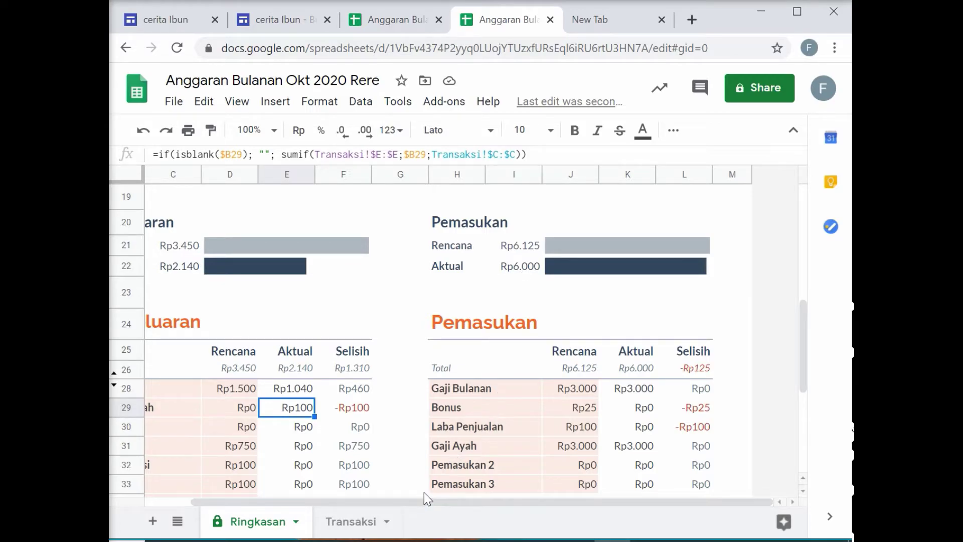
drag(423, 504, 336, 507)
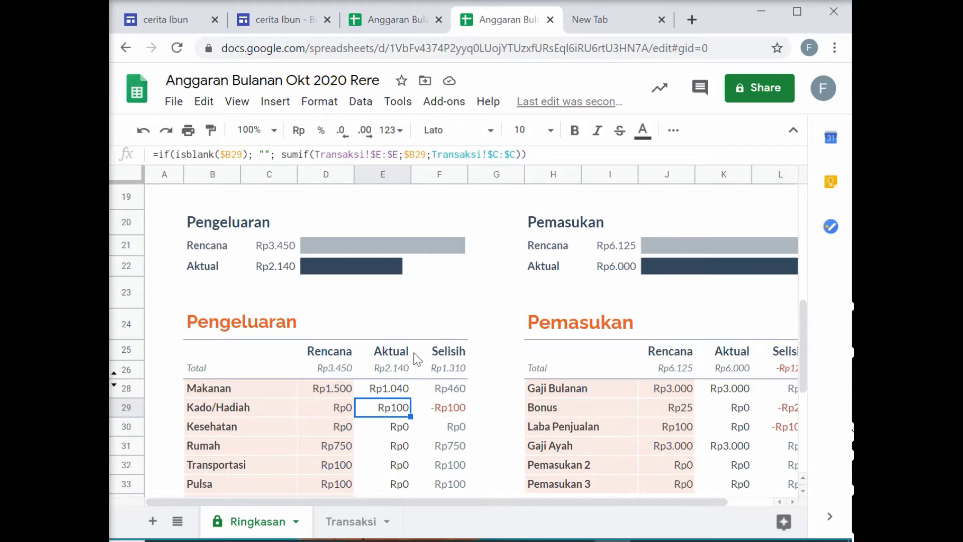
scroll(420, 356, up, 5)
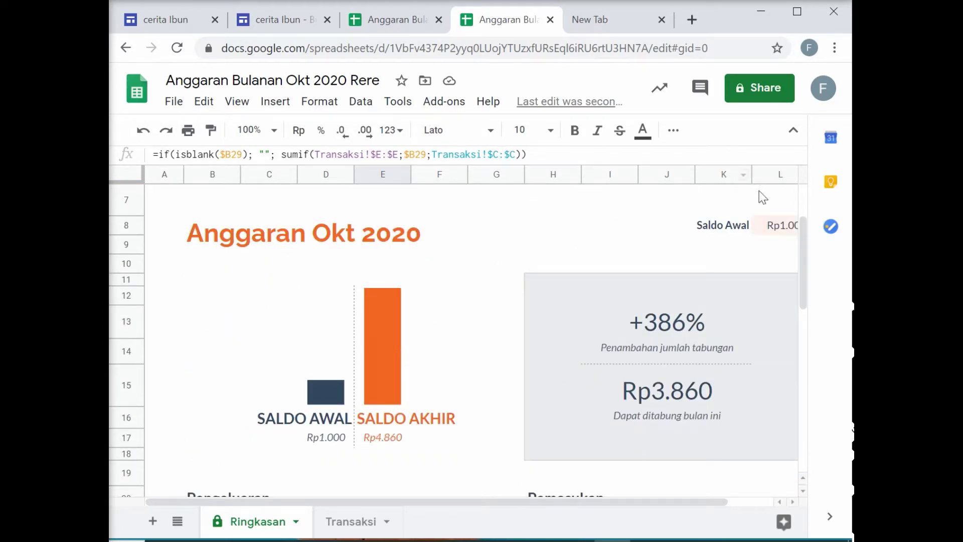
drag(423, 504, 450, 504)
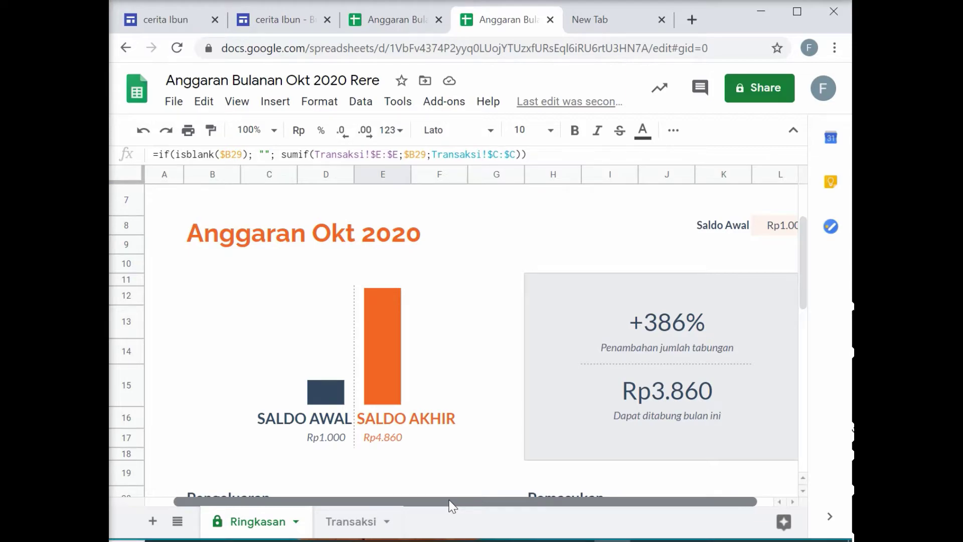
click(786, 235)
scroll(323, 476, down, 3)
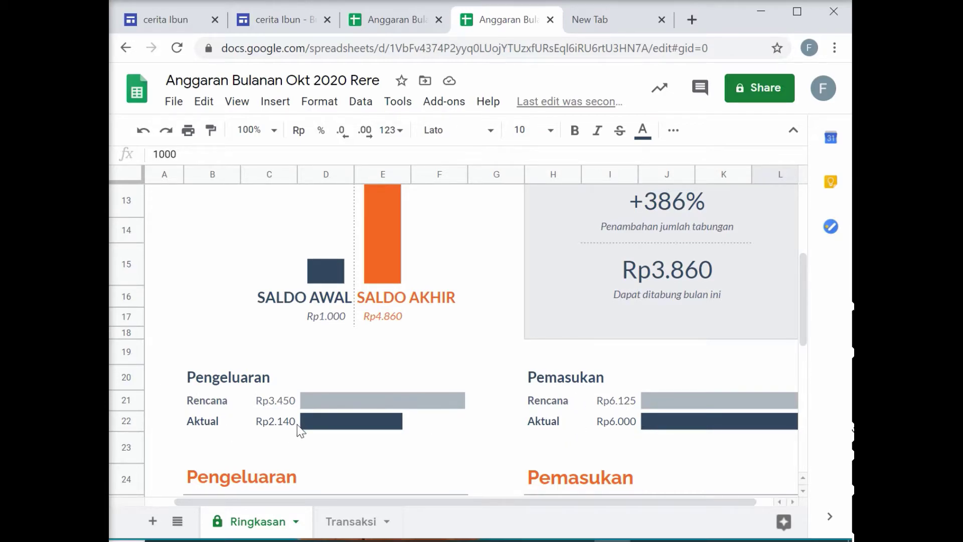
scroll(380, 295, up, 1)
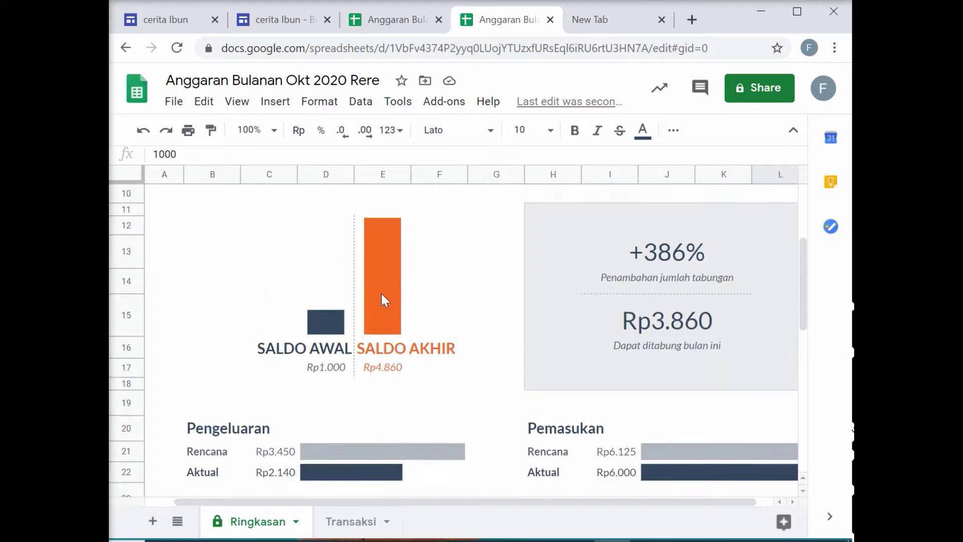
Review the balance chart and savings figures on Ringkasan, and inspect the Rencana amounts for Kado/Hadiah, Rumah and Sekolah Anak
scroll(737, 243, up, 1)
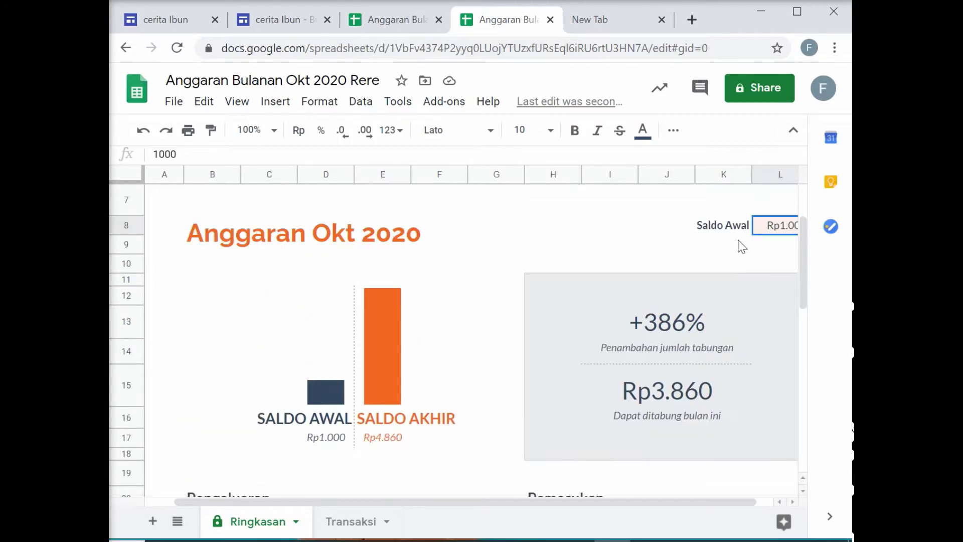
mouse_move(299, 498)
mouse_down()
mouse_move(323, 499)
mouse_move(293, 500)
mouse_up()
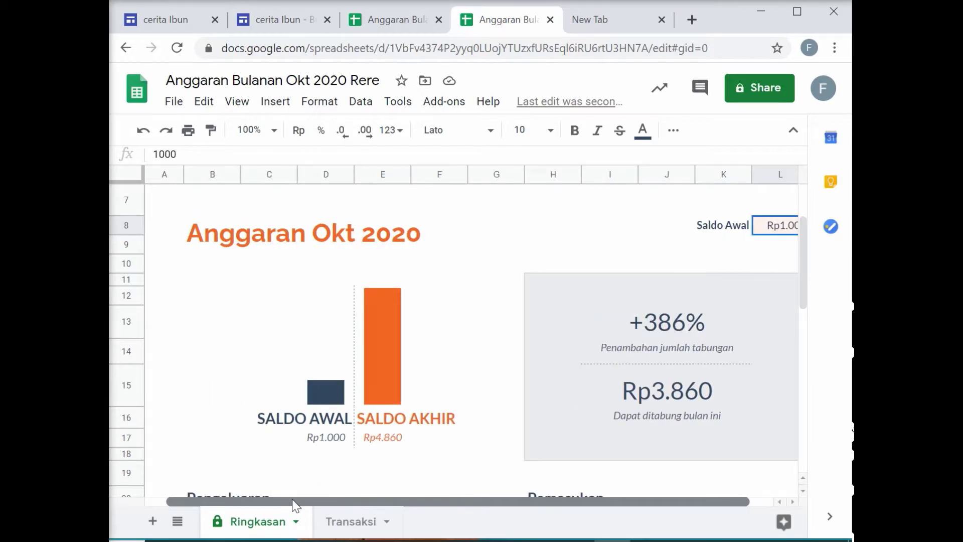
drag(297, 501, 321, 501)
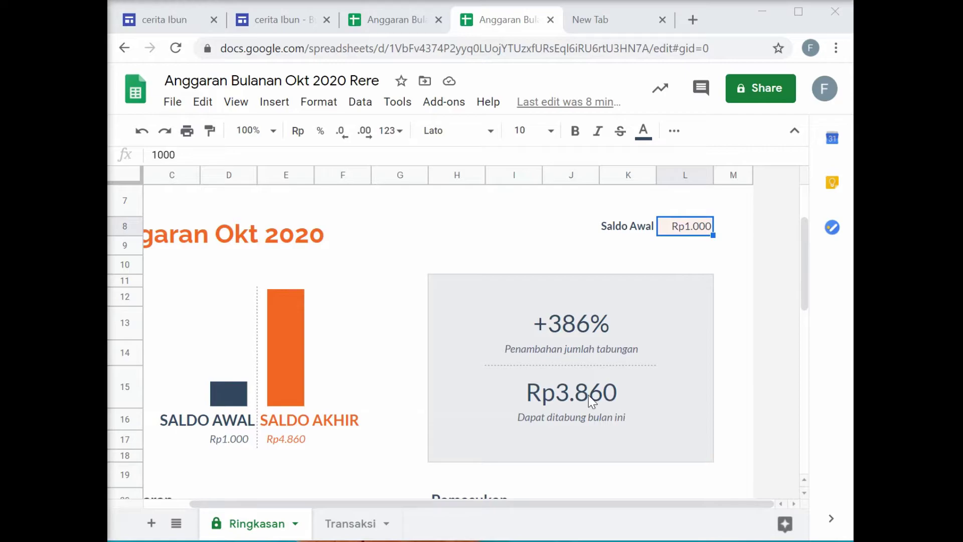
drag(541, 503, 453, 514)
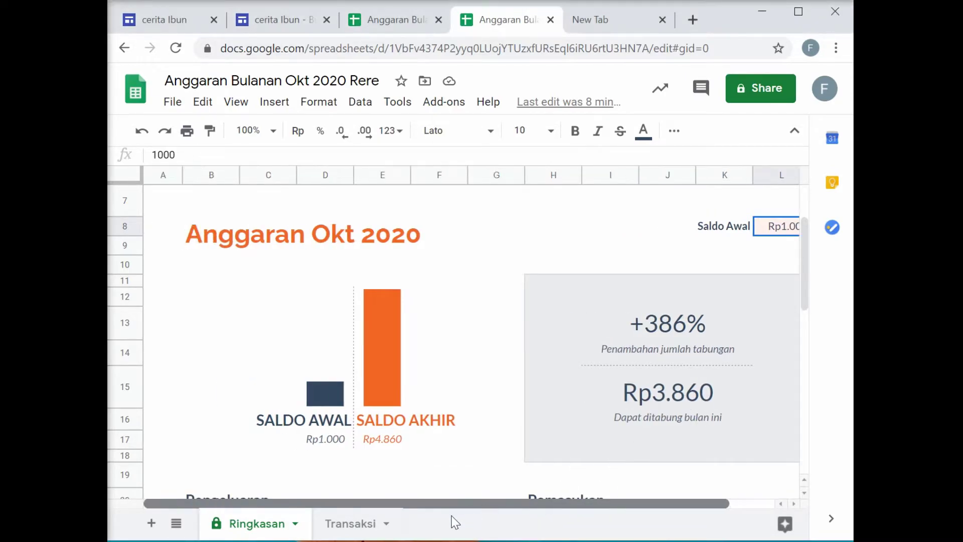
scroll(364, 428, down, 7)
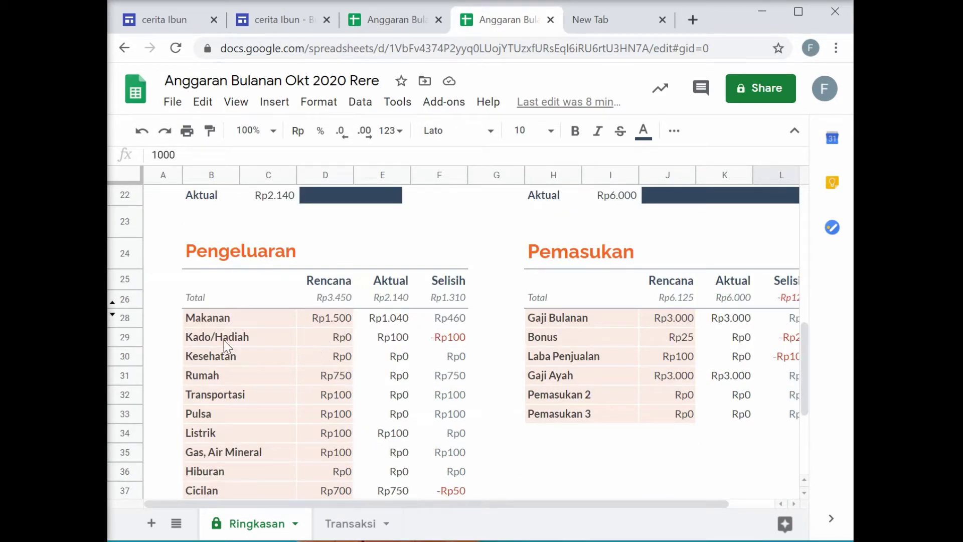
click(345, 343)
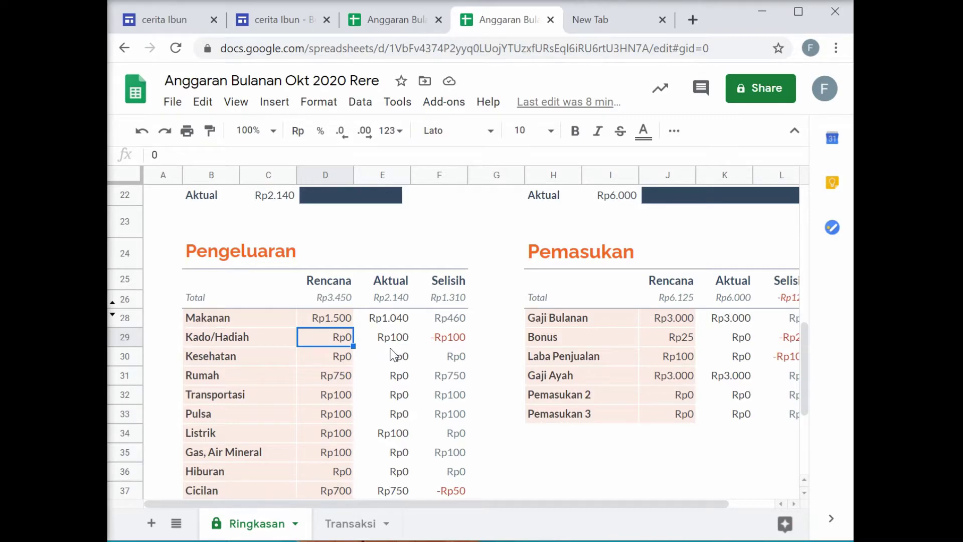
click(333, 378)
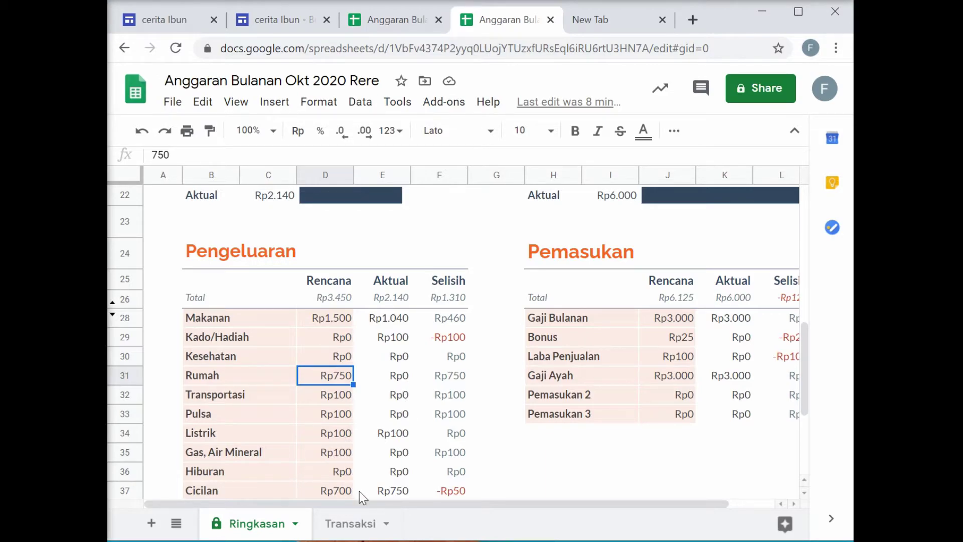
scroll(351, 469, down, 1)
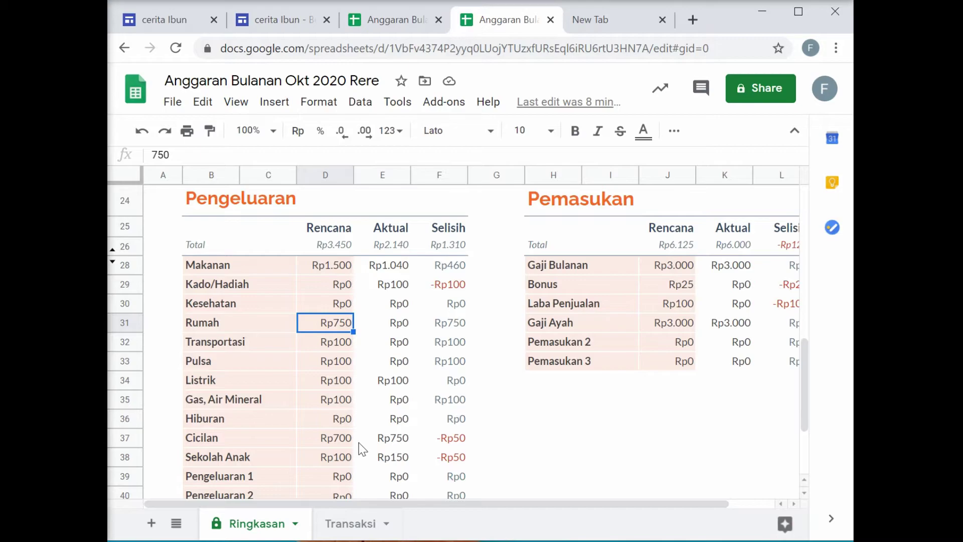
click(340, 464)
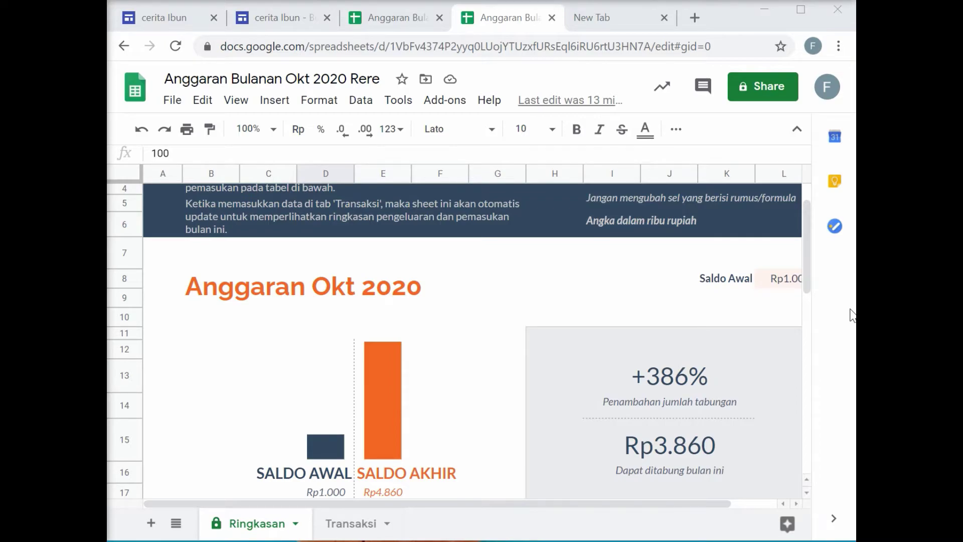
Open the spreadsheet's sharing settings and add the second suggested contact's e-mail as recipient
click(759, 80)
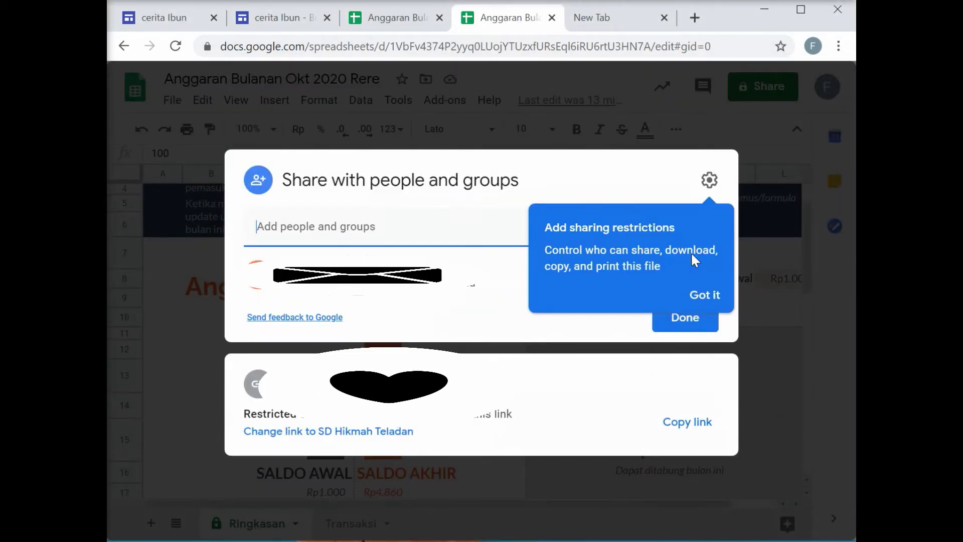
click(287, 229)
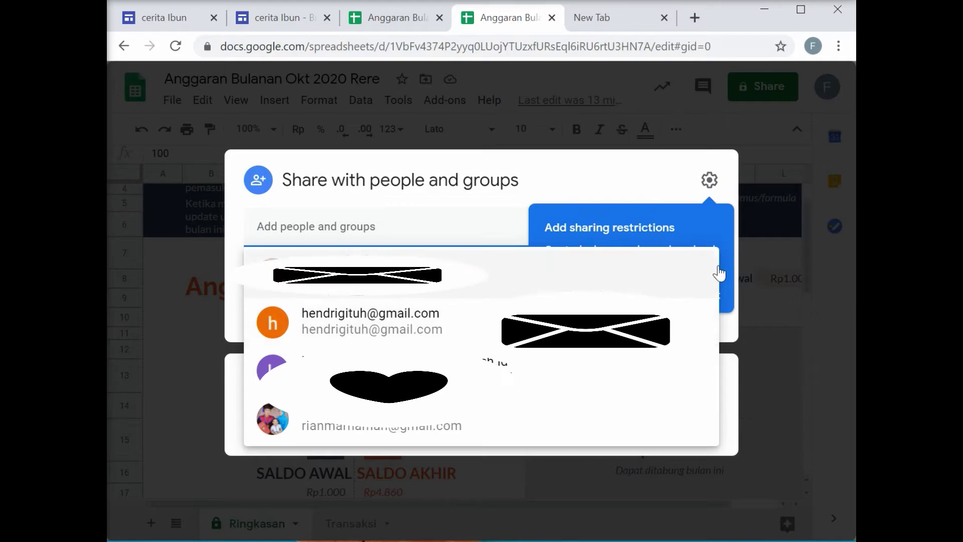
mouse_move(381, 280)
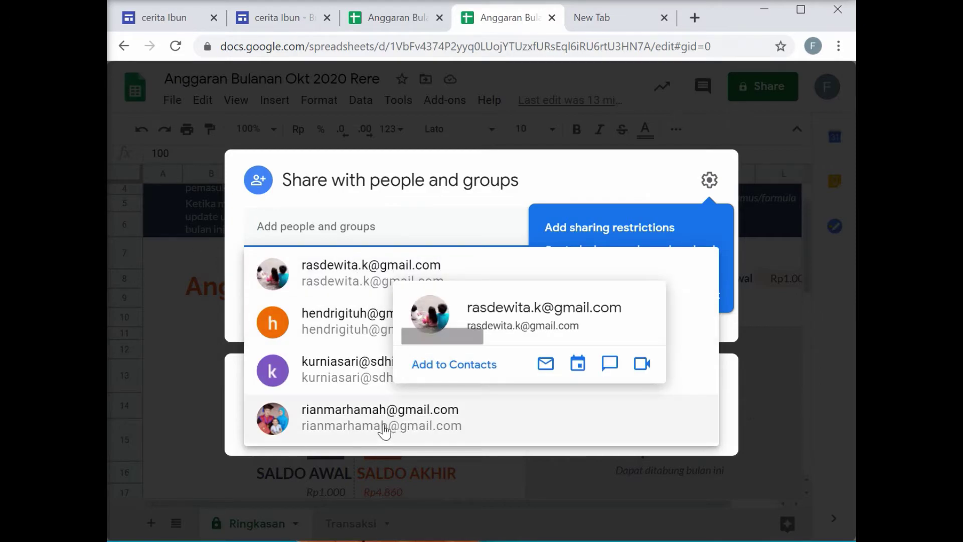
mouse_move(308, 311)
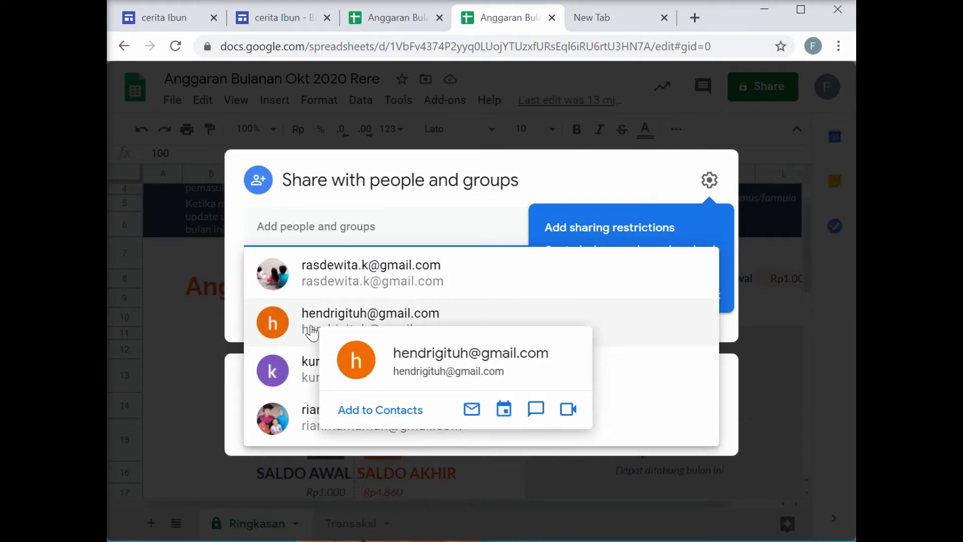
click(312, 327)
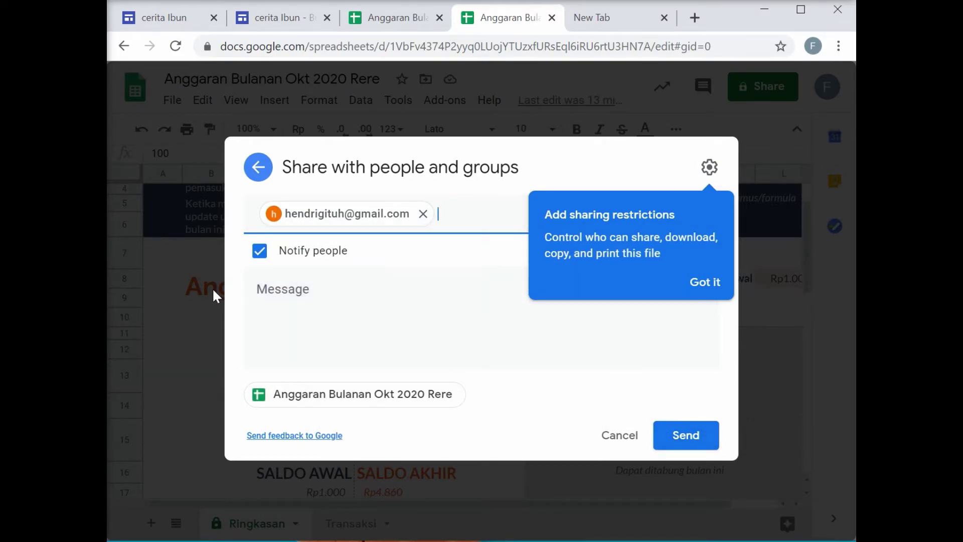
Write the sharing message "Dear Suami, ini adalah catatan pemasukan dan pengeluaran selama sebulan, mohon di cek..." and dismiss the sharing restrictions tip
click(276, 288)
text(Dear )
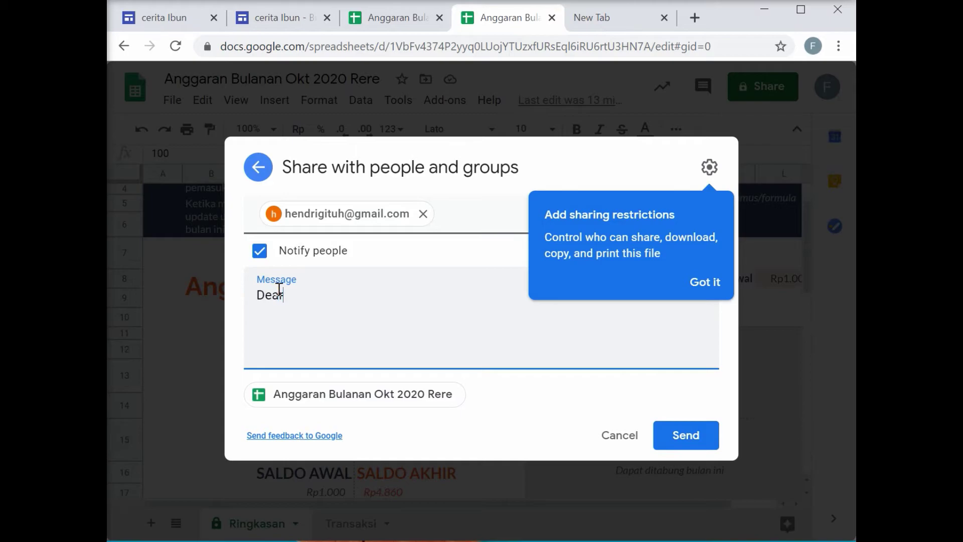
text(Suami, ini adalah penge)
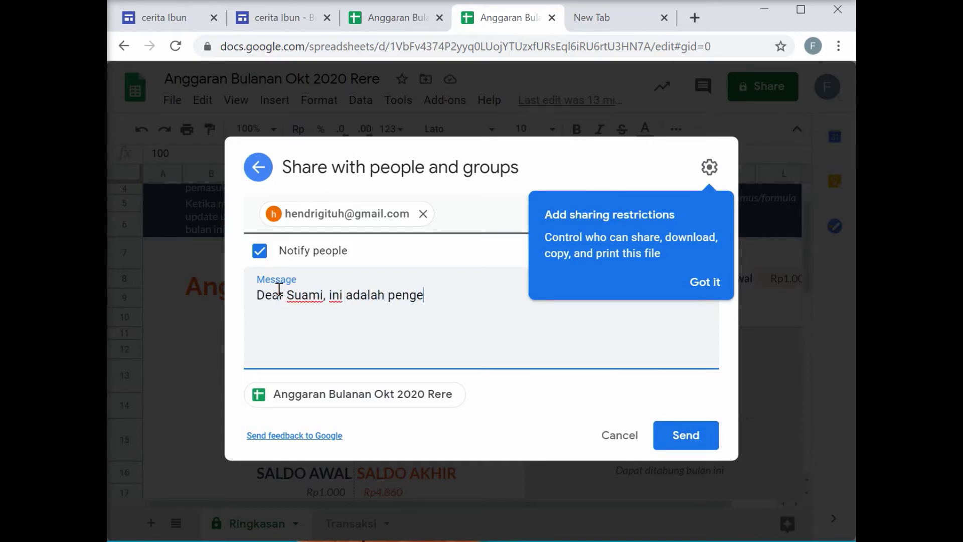
text(luaran)
key(BackSpace)
key(BackSpace)
key(BackSpace)
key(BackSpace)
key(BackSpace)
key(BackSpace)
key(BackSpace)
key(BackSpace)
key(BackSpace)
key(BackSpace)
key(BackSpace)
text(cata)
key(BackSpace)
key(BackSpace)
text(tatan pemasuka)
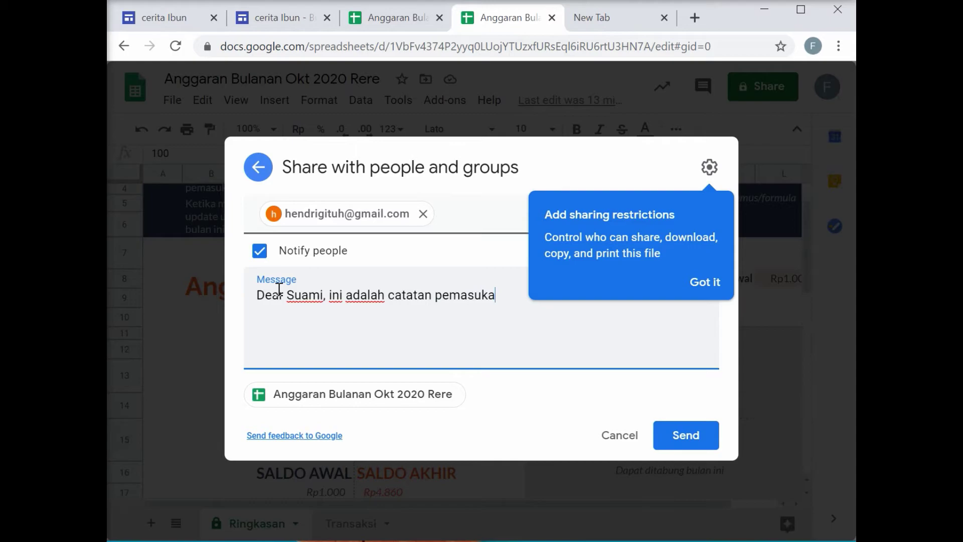
text(n dan pengeluaran)
click(705, 284)
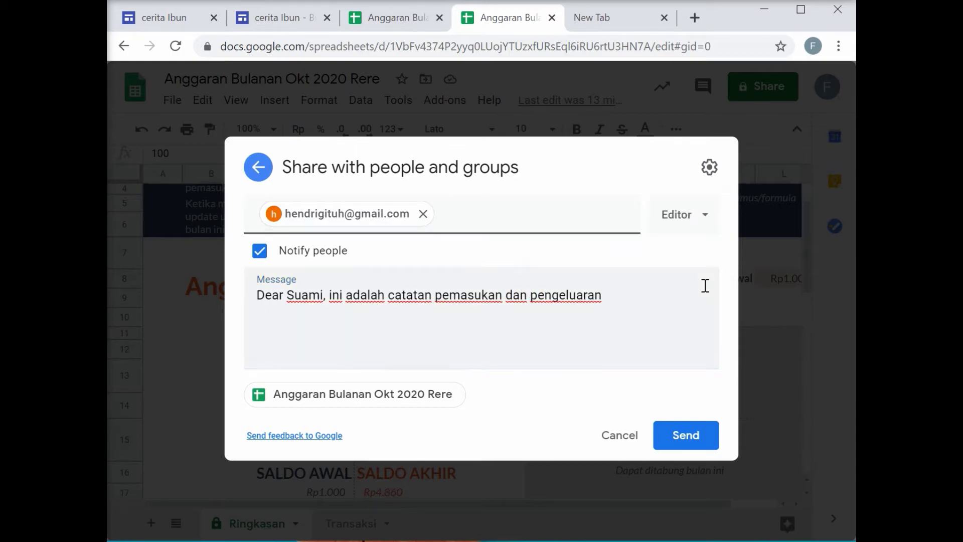
click(662, 300)
text(selam)
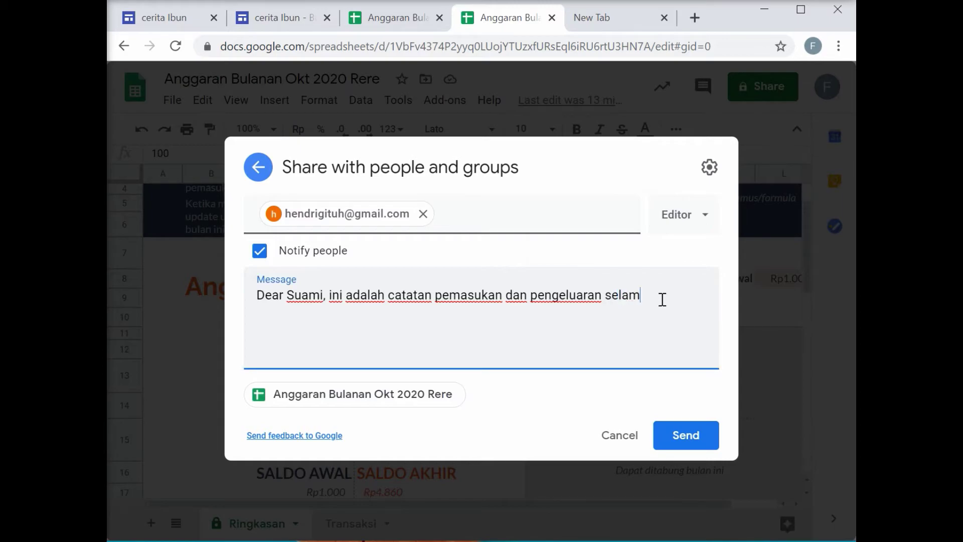
text(a sebulan, mohon di cek...)
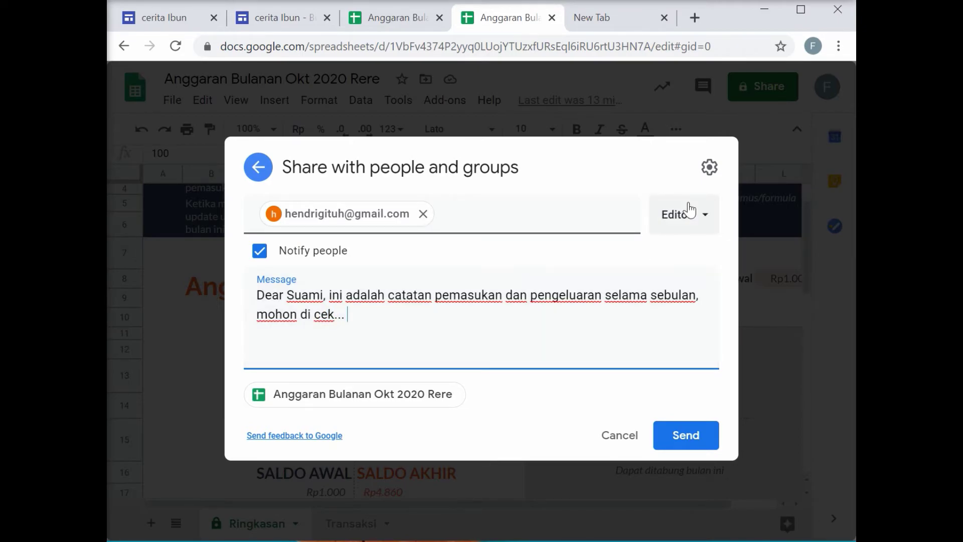
Try the Commenter, Editor and Viewer roles for the recipient in turn
click(707, 218)
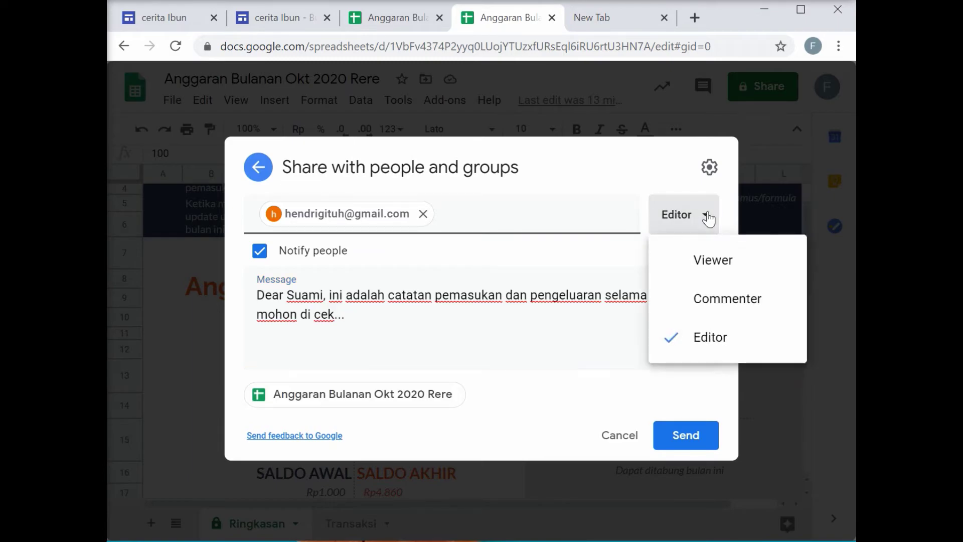
click(729, 300)
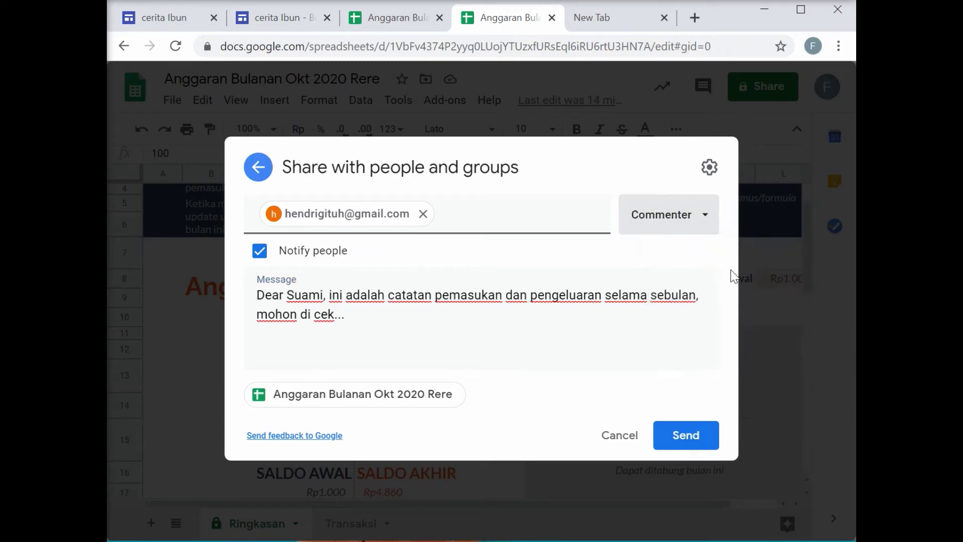
click(705, 218)
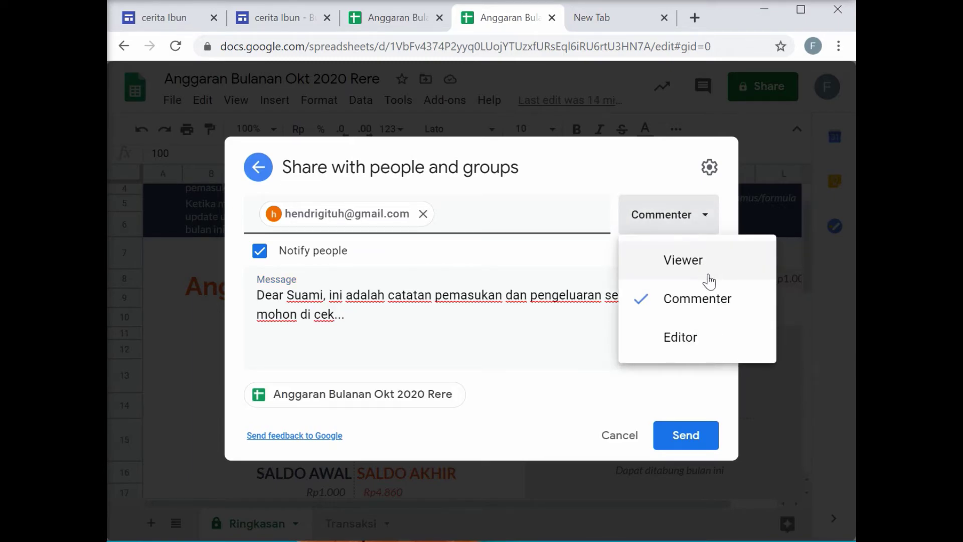
click(707, 339)
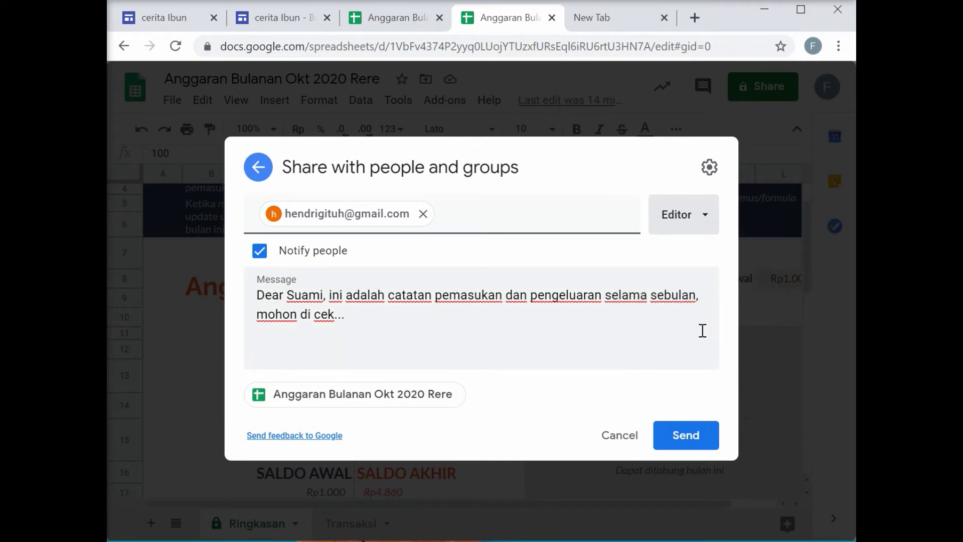
click(711, 222)
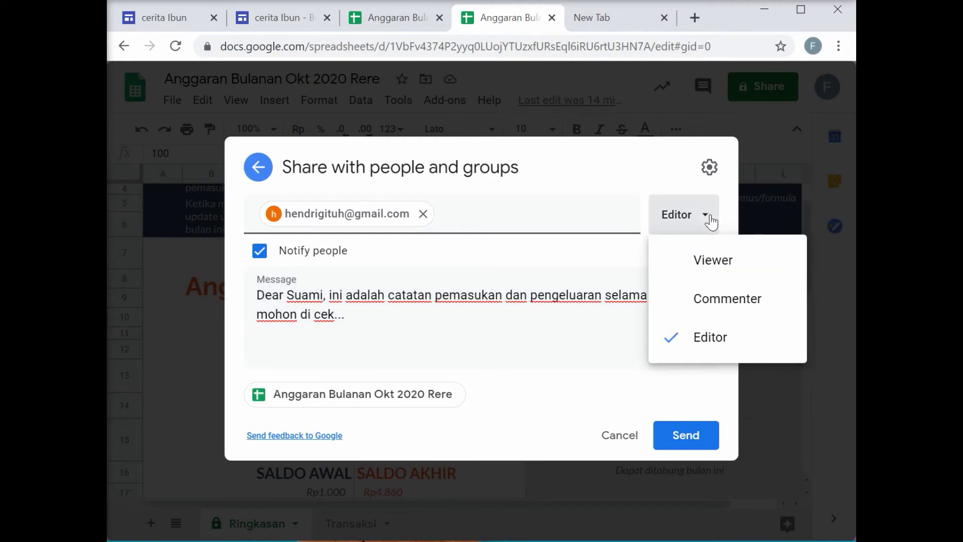
click(711, 269)
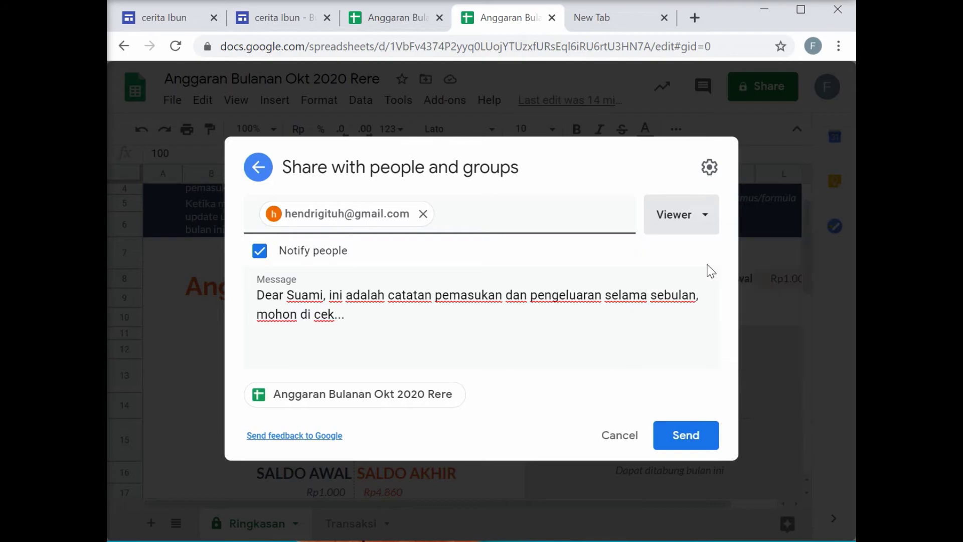
Give the recipient the Commenter role and send the invitation, approving sharing outside the organization
click(707, 217)
click(718, 297)
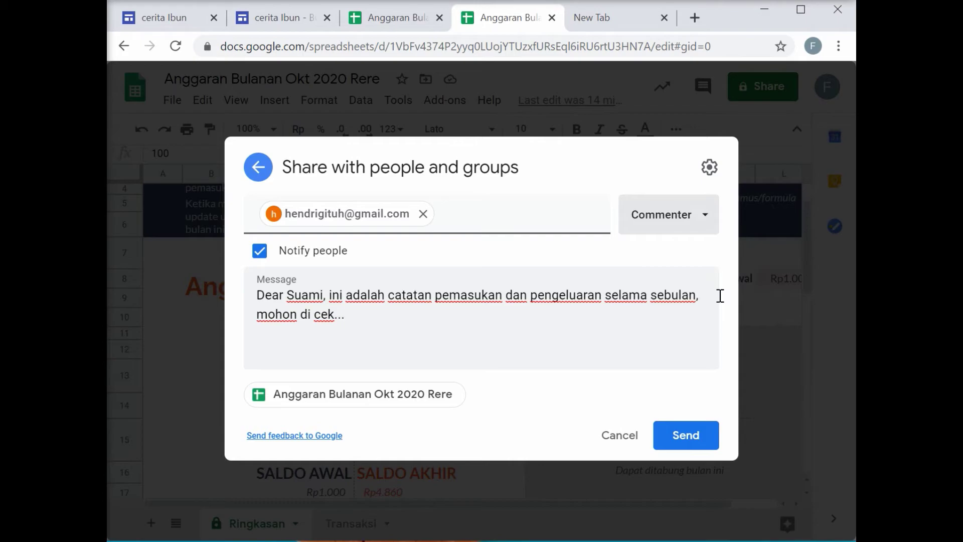
click(699, 441)
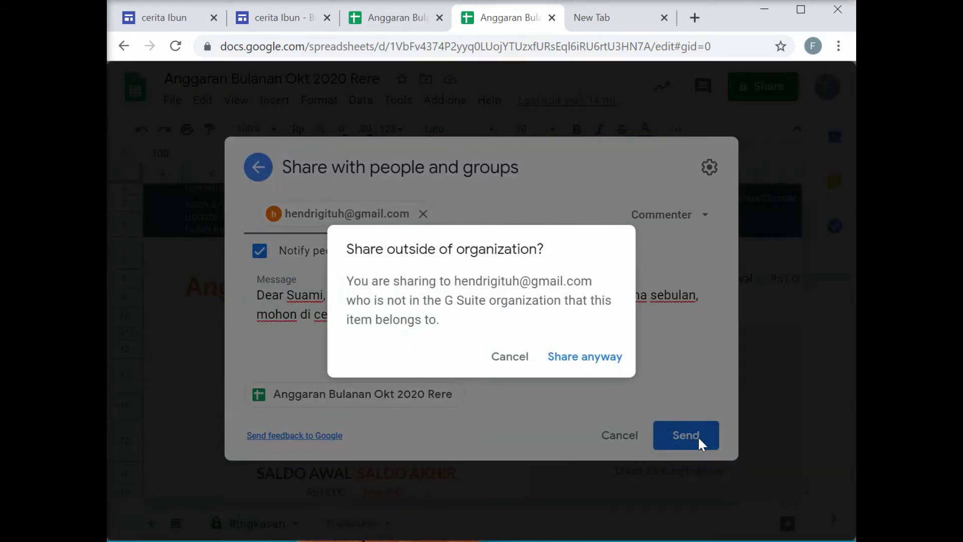
click(602, 365)
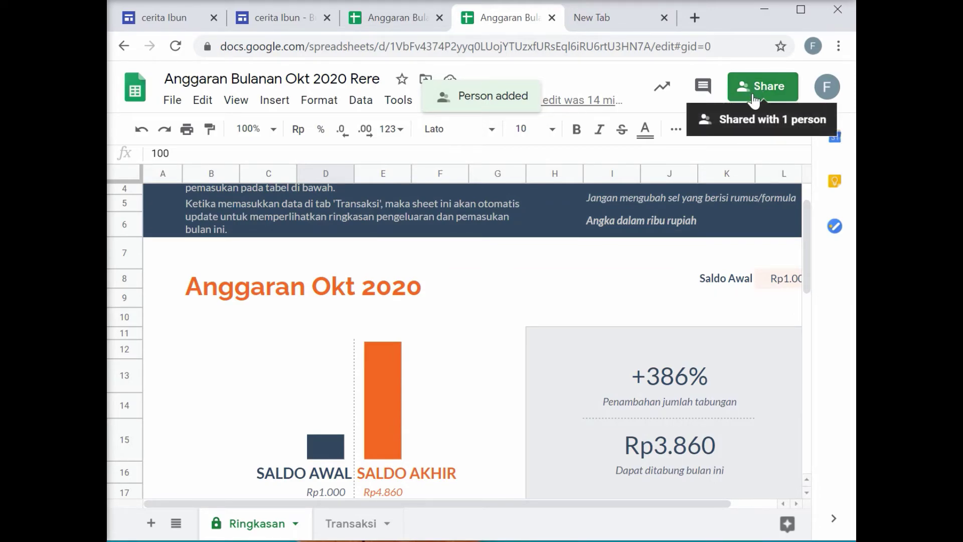
click(780, 89)
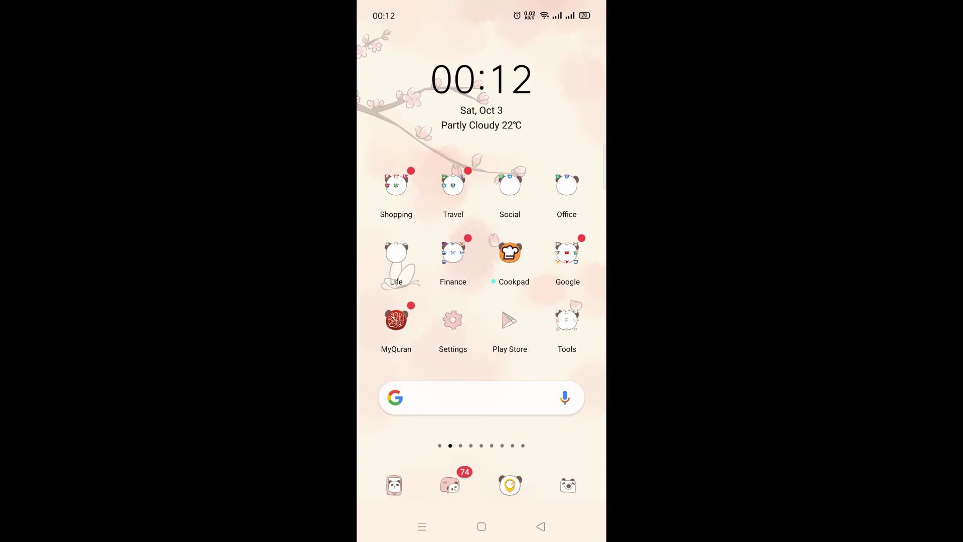
On the phone, open the October 2020 Anggaran Bulanan spreadsheet in the Sheets app from the Office folder
click(568, 183)
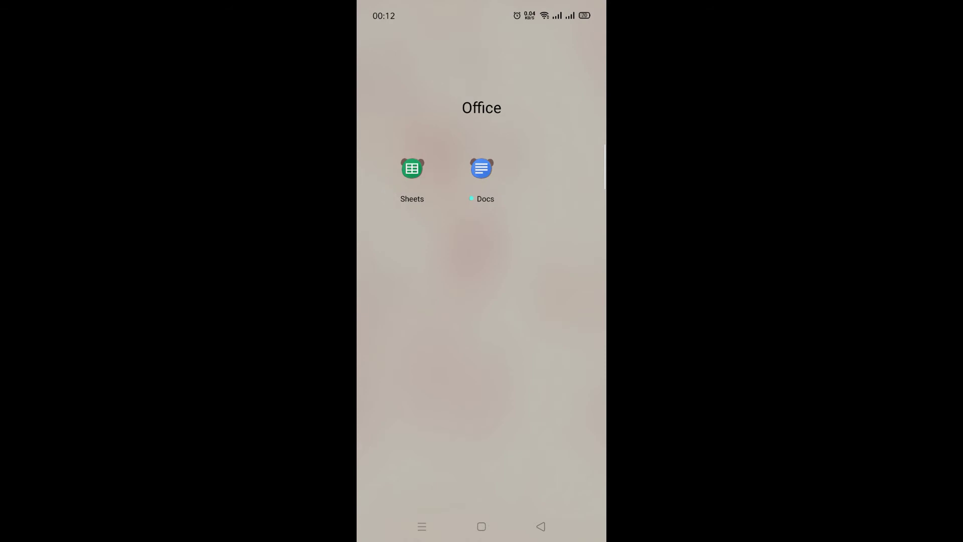
click(413, 168)
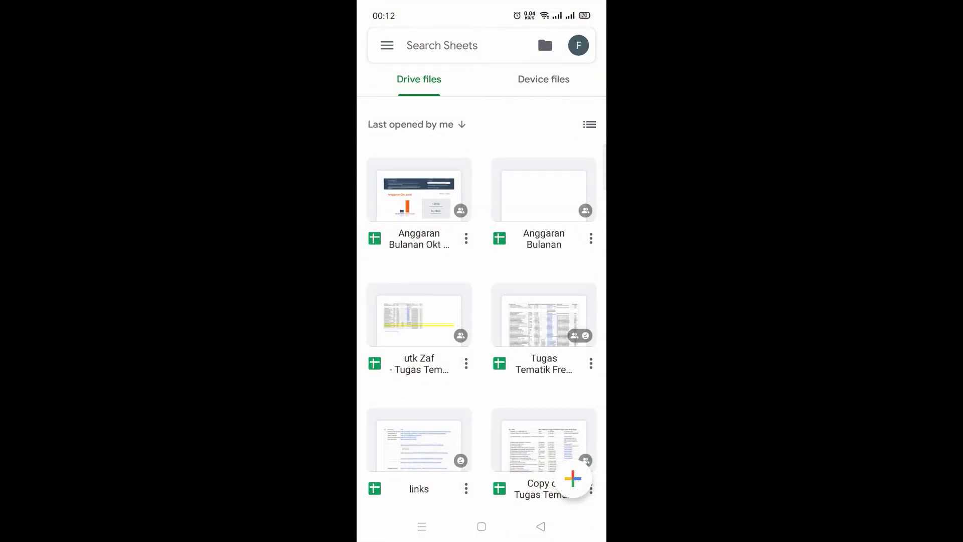
click(423, 214)
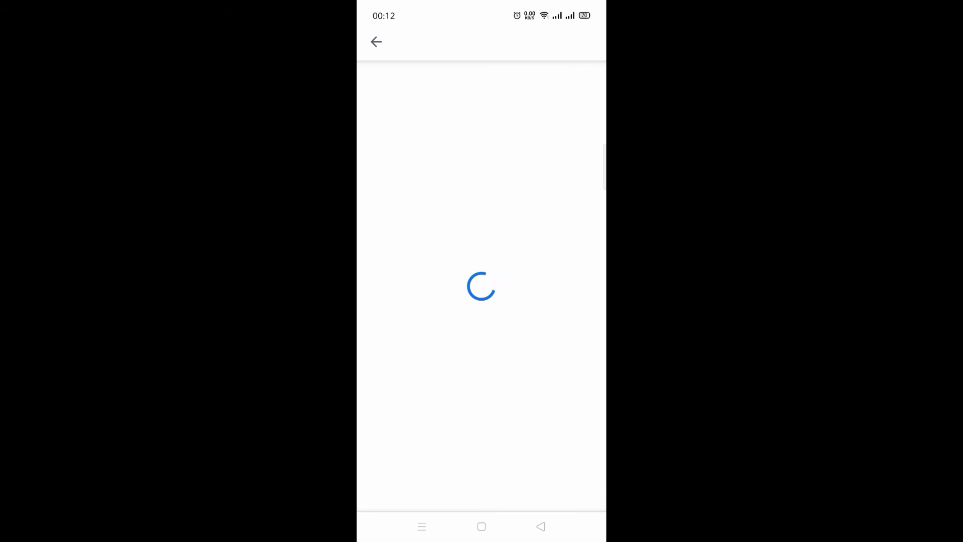
Look over the Ringkasan sheet on the phone, and examine the Pengeluaran entries on the Transaksi sheet
drag(563, 280, 539, 282)
drag(520, 337, 474, 303)
drag(490, 388, 509, 366)
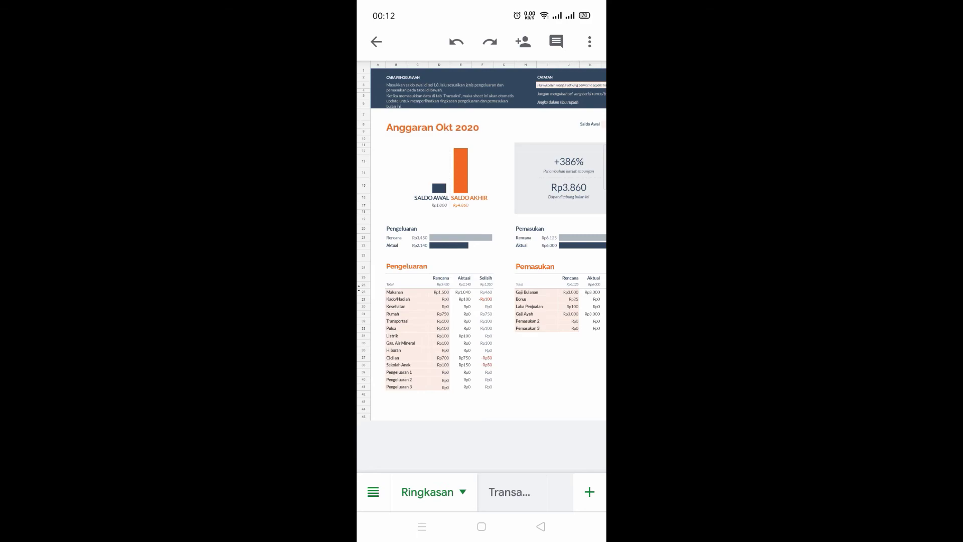
click(509, 491)
drag(524, 390, 532, 320)
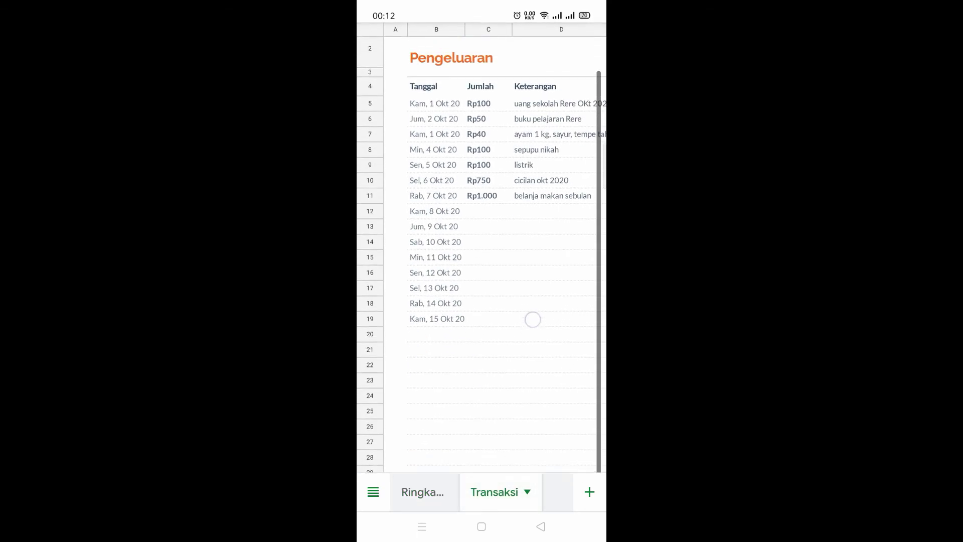
Record a Pengeluaran entry for Kam, 8 Okt 20 on the Transaksi sheet with Jumlah 30 and Keterangan "bensin"
click(447, 217)
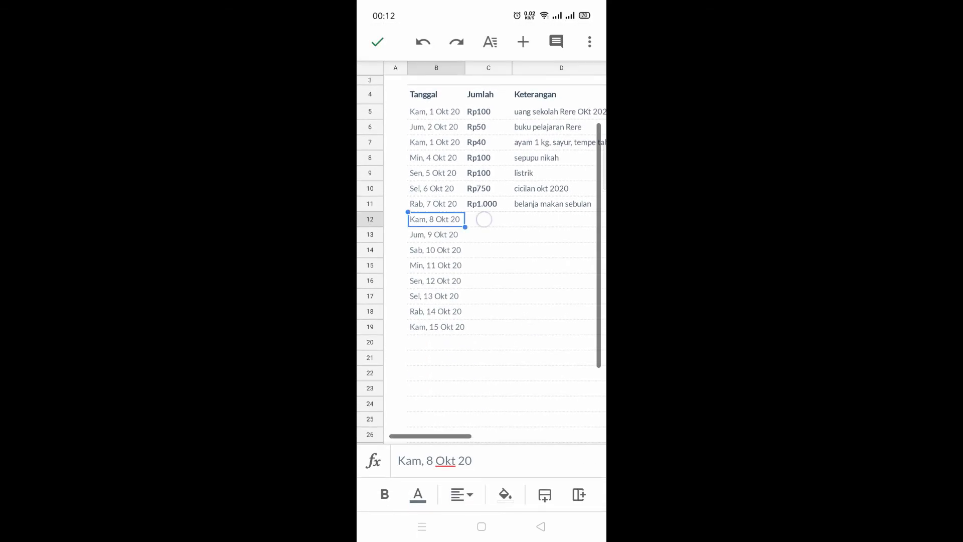
click(484, 219)
click(510, 462)
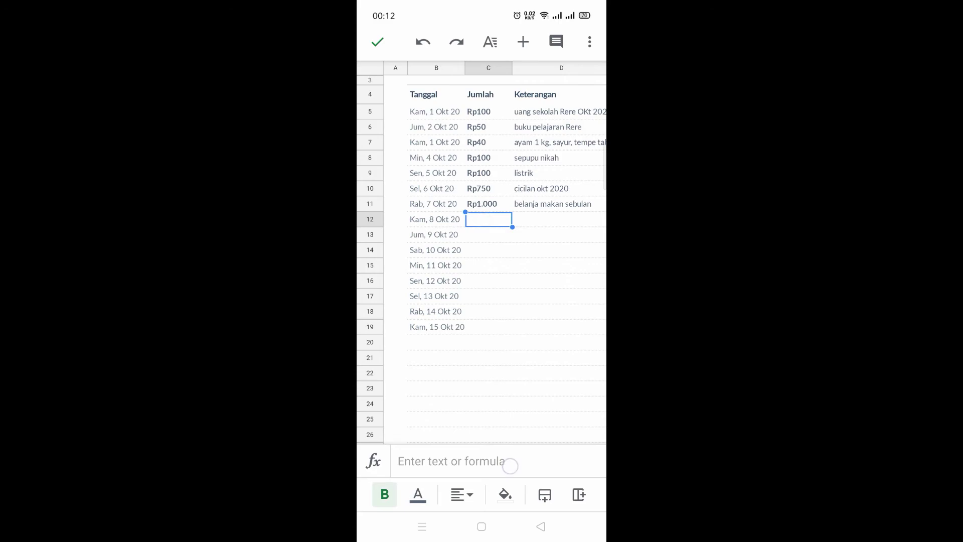
text(30)
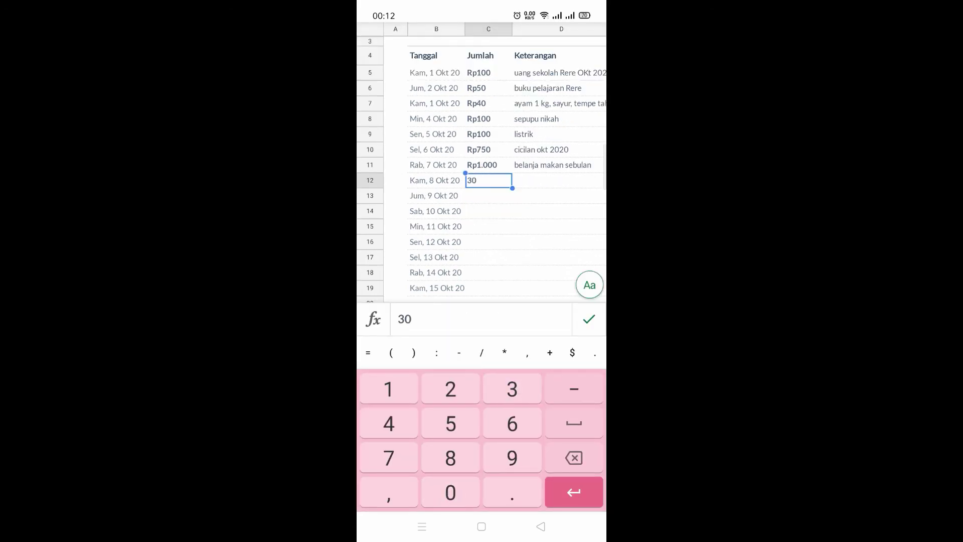
key(Return)
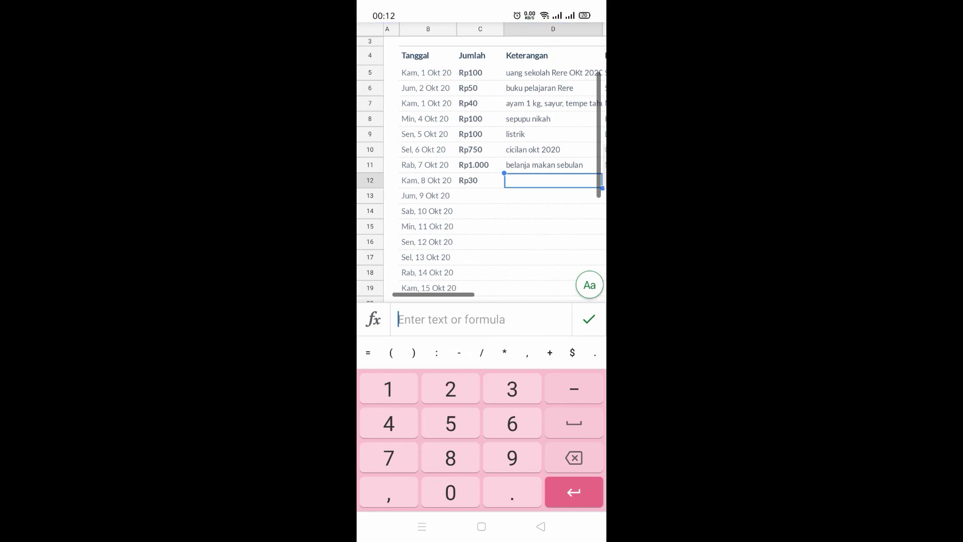
click(589, 285)
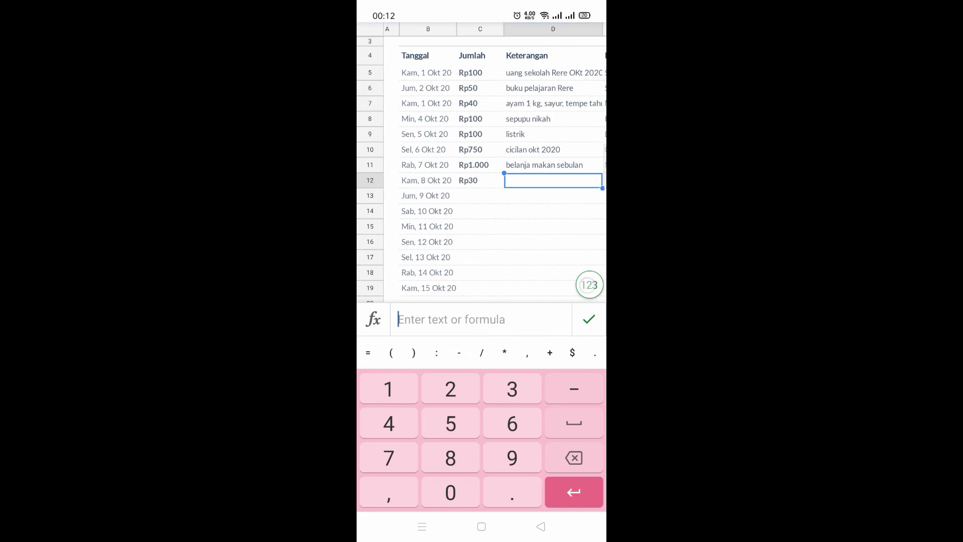
text(b)
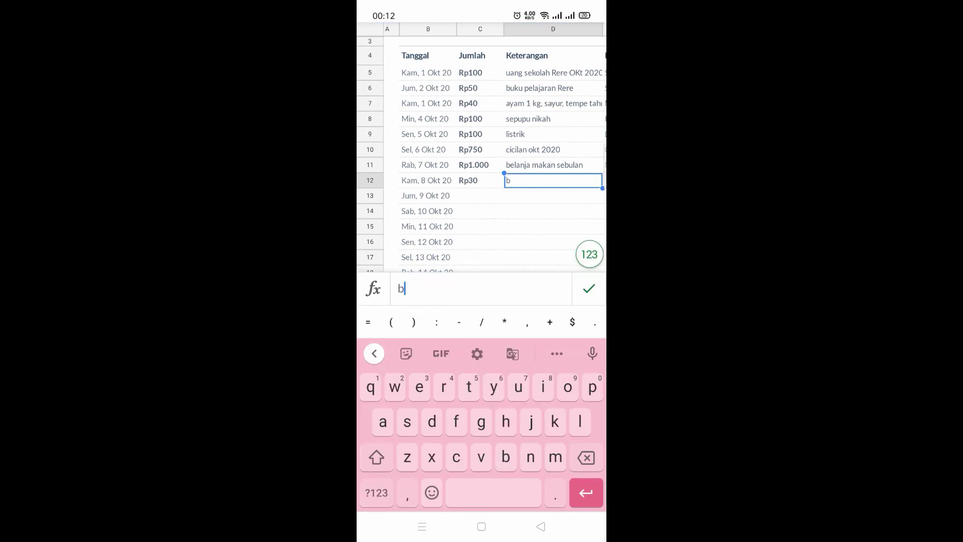
text(ensin)
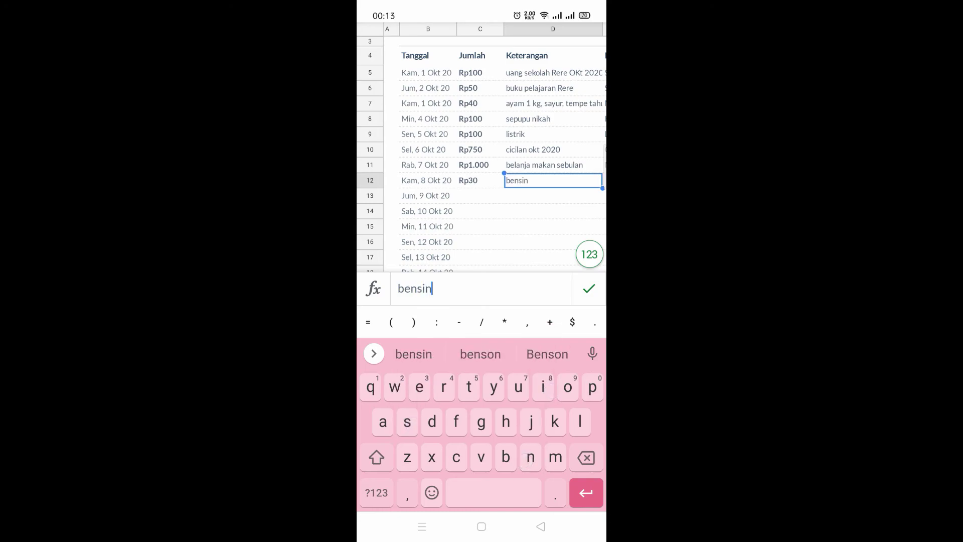
click(589, 288)
Assign the Transportasi category to the bensin expense, check its row in the Pengeluaran table, and finish cell editing
drag(559, 269, 460, 291)
click(546, 239)
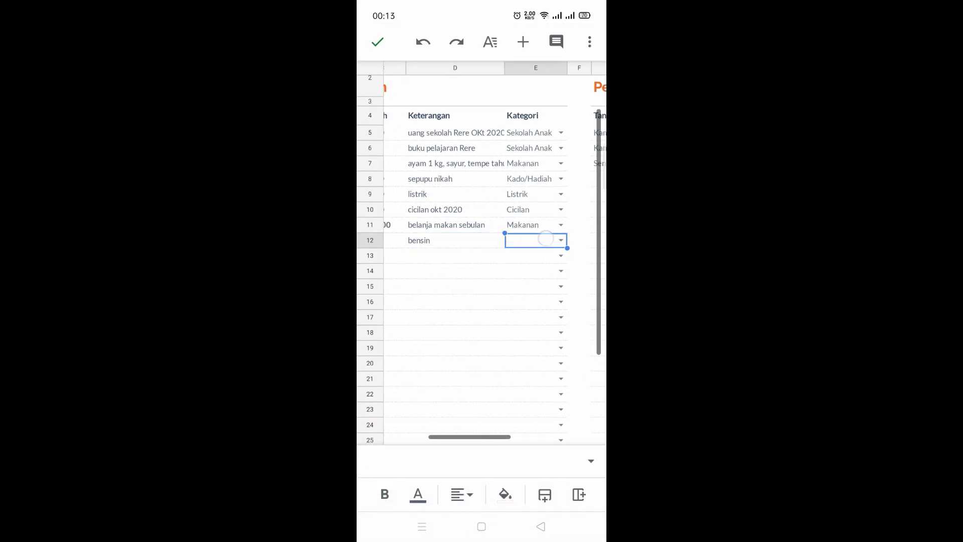
click(563, 240)
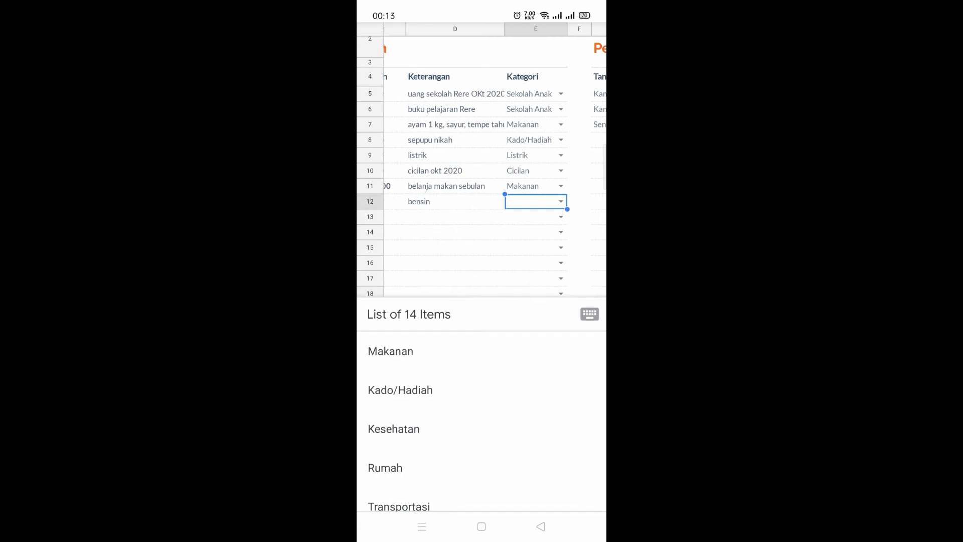
drag(542, 433, 542, 344)
click(439, 413)
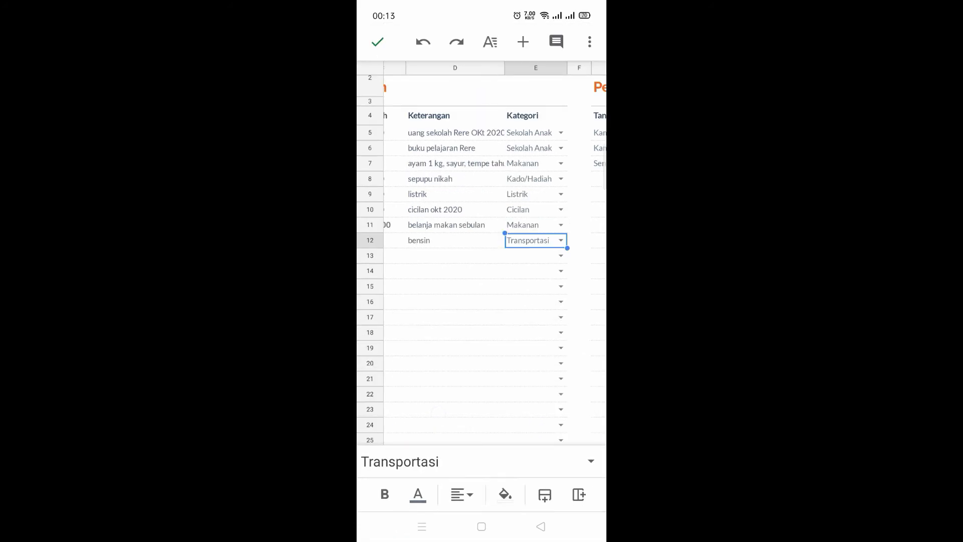
scroll(481, 251, left, 10)
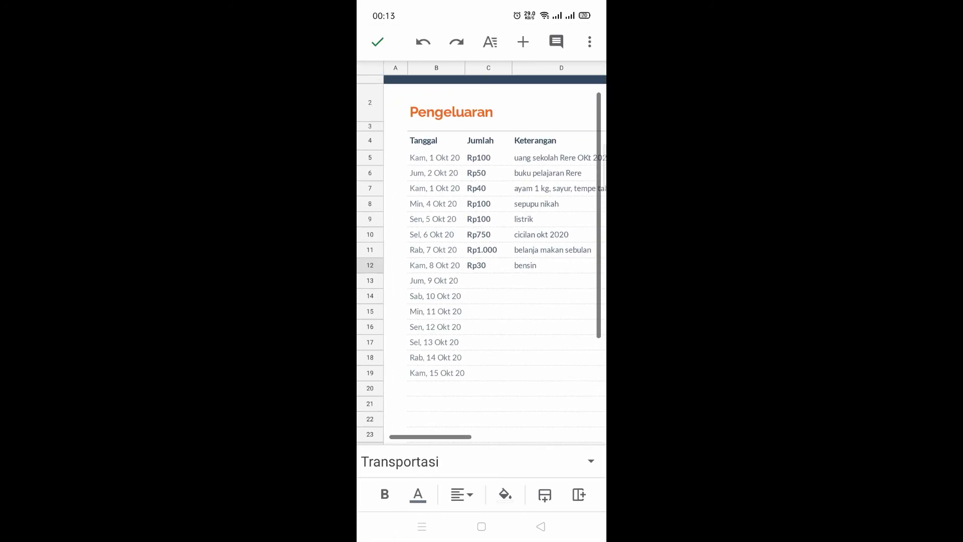
scroll(537, 341, down, 3)
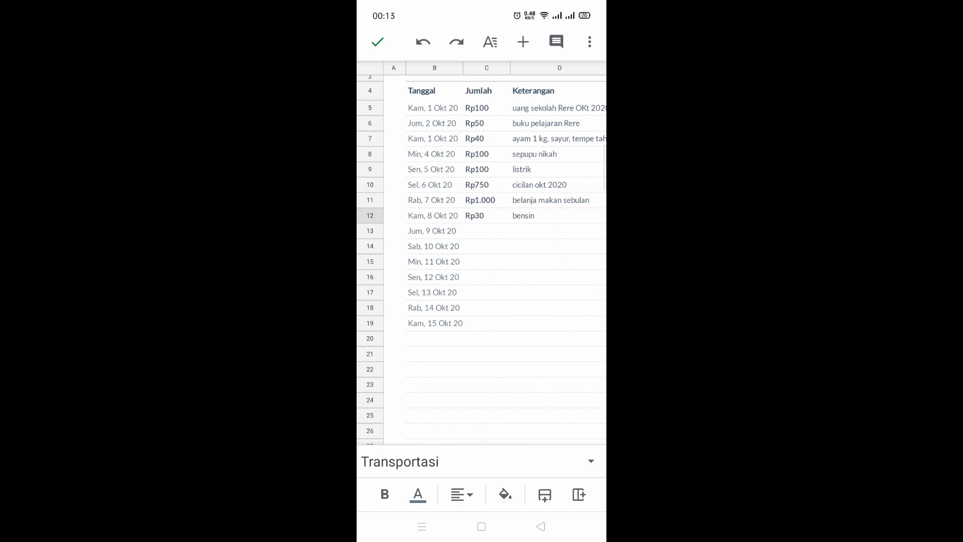
click(377, 42)
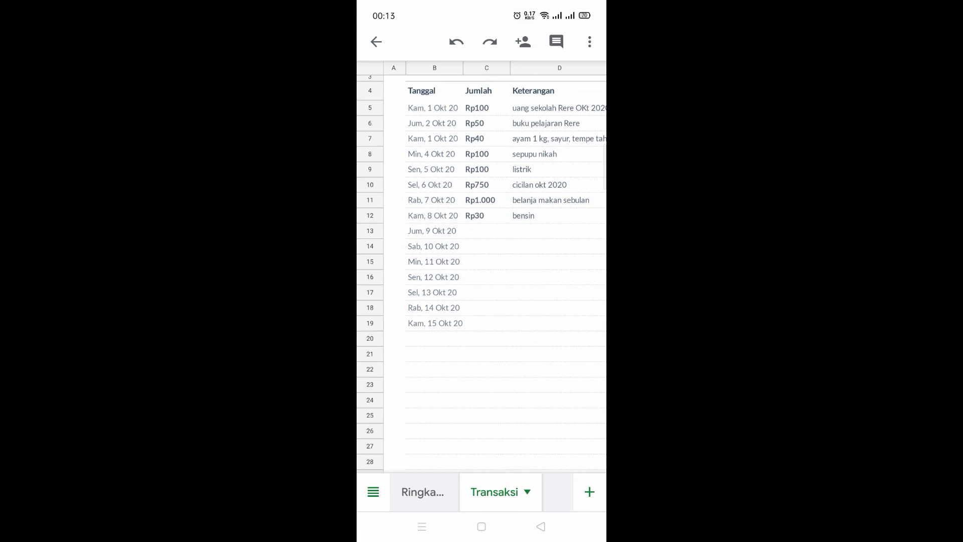
Review the Ringkasan sheet on the phone, examining the savings summary and the Pengeluaran and Pemasukan tables after the bensin entry
click(422, 491)
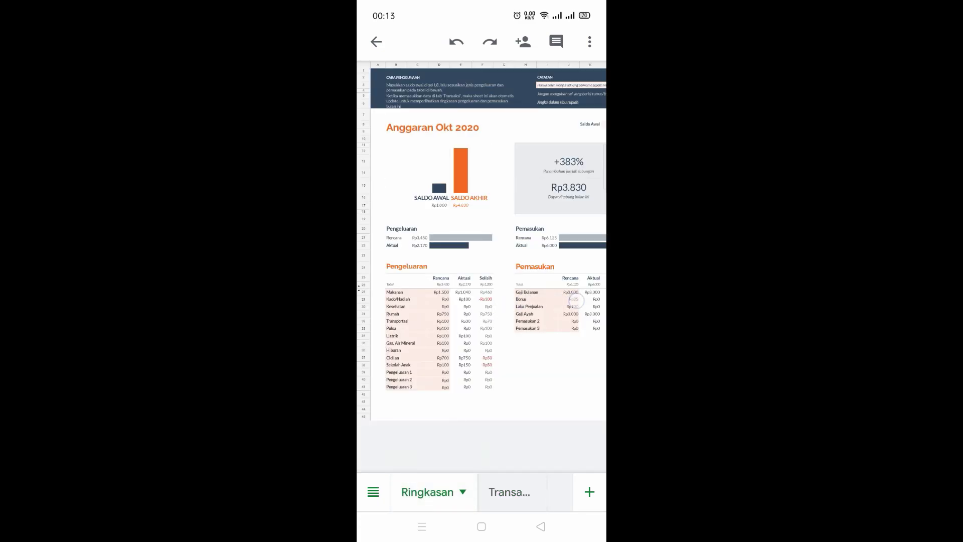
scroll(522, 281, up, 5)
scroll(525, 271, down, 5)
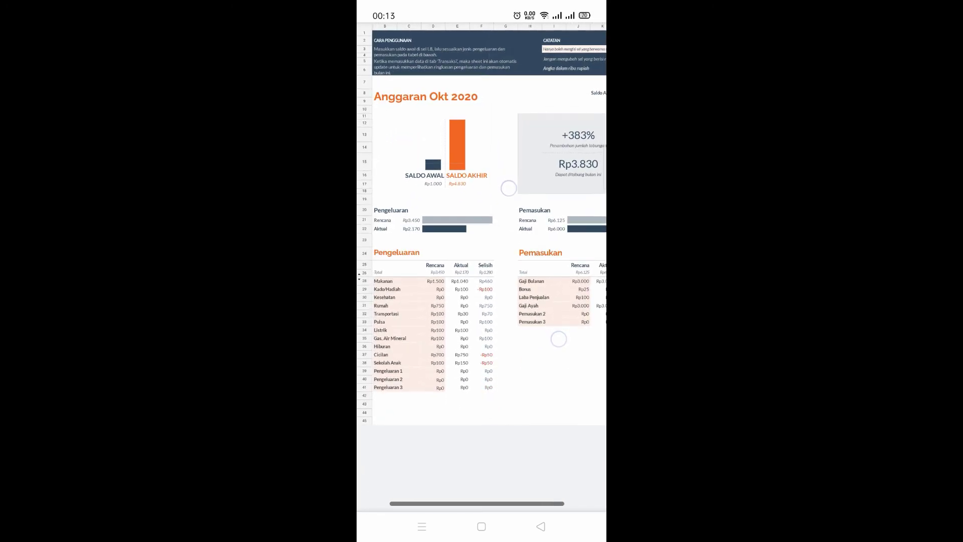
scroll(585, 370, up, 2)
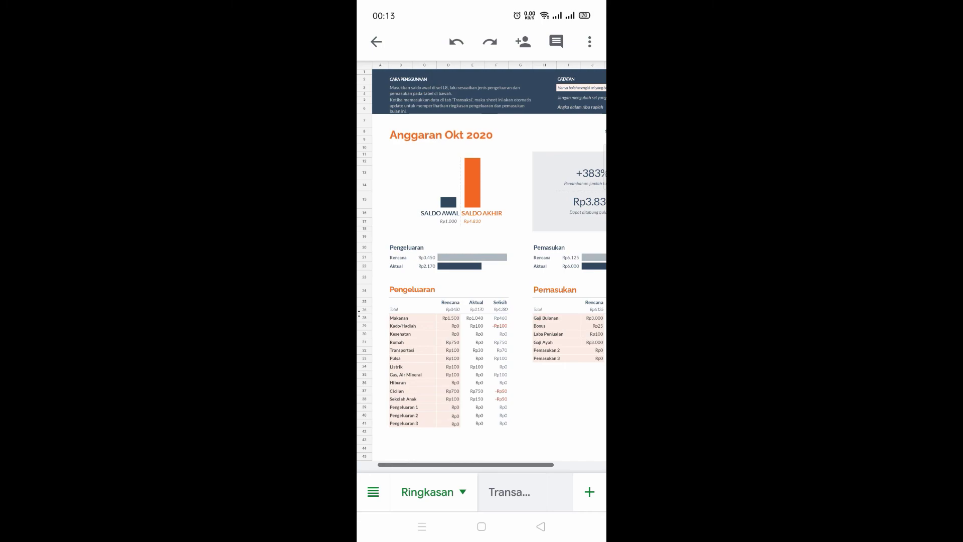
scroll(427, 297, right, 2)
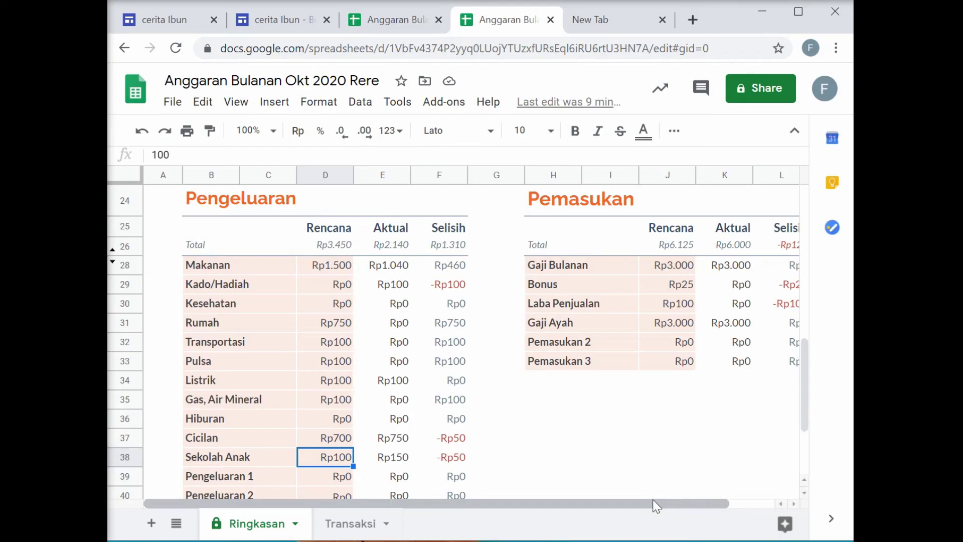
In the desktop browser, look over the Ringkasan sheet's Pemasukan table, savings summary and Saldo Awal and Saldo Akhir chart
drag(653, 499, 697, 503)
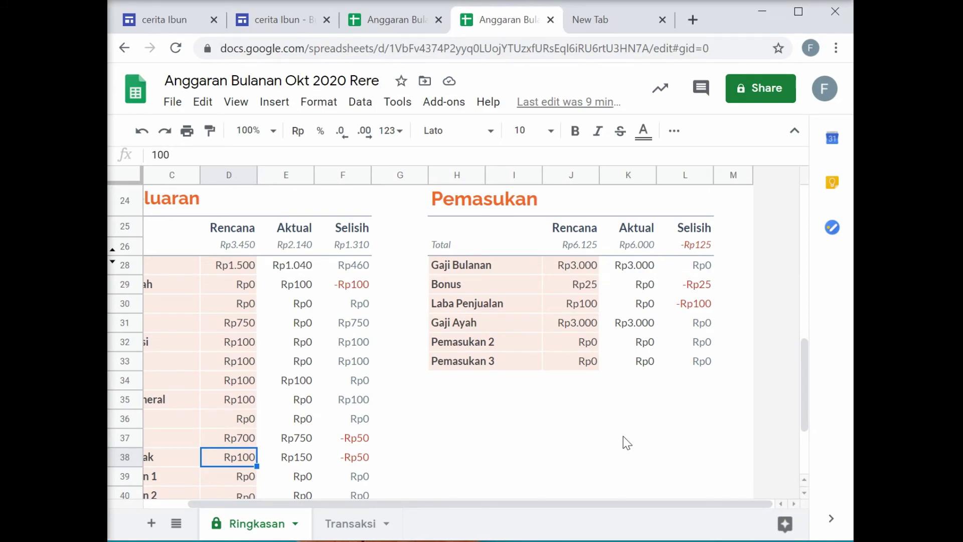
scroll(623, 436, up, 6)
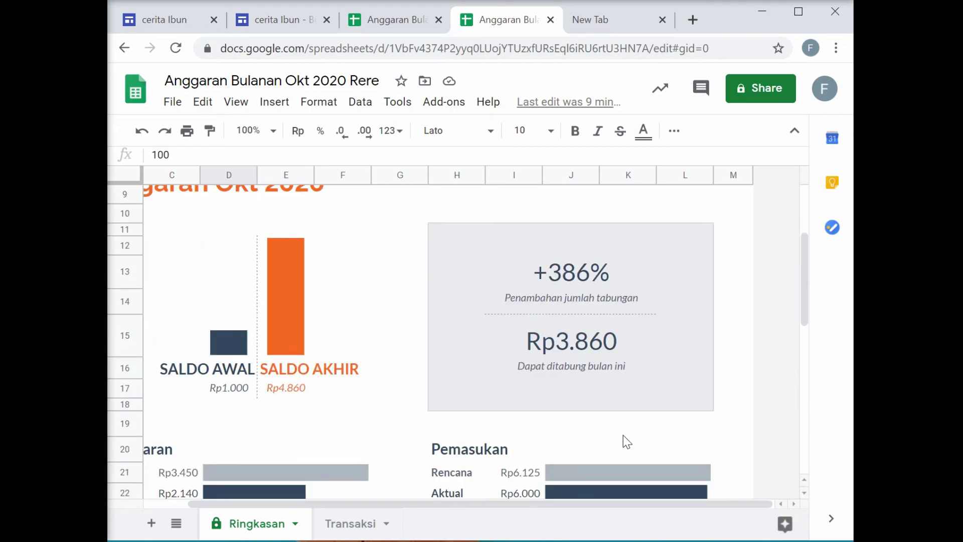
scroll(623, 435, up, 5)
scroll(588, 451, down, 2)
drag(566, 504, 470, 518)
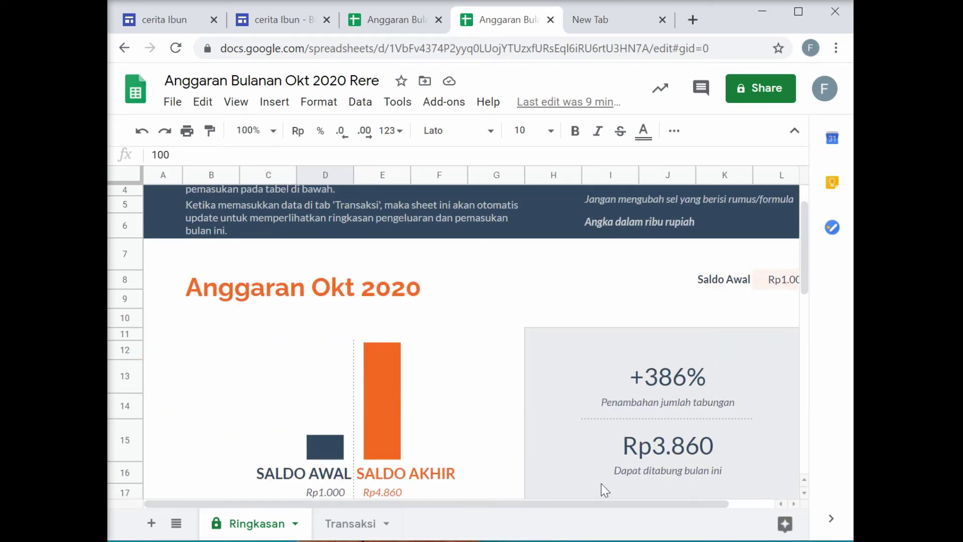